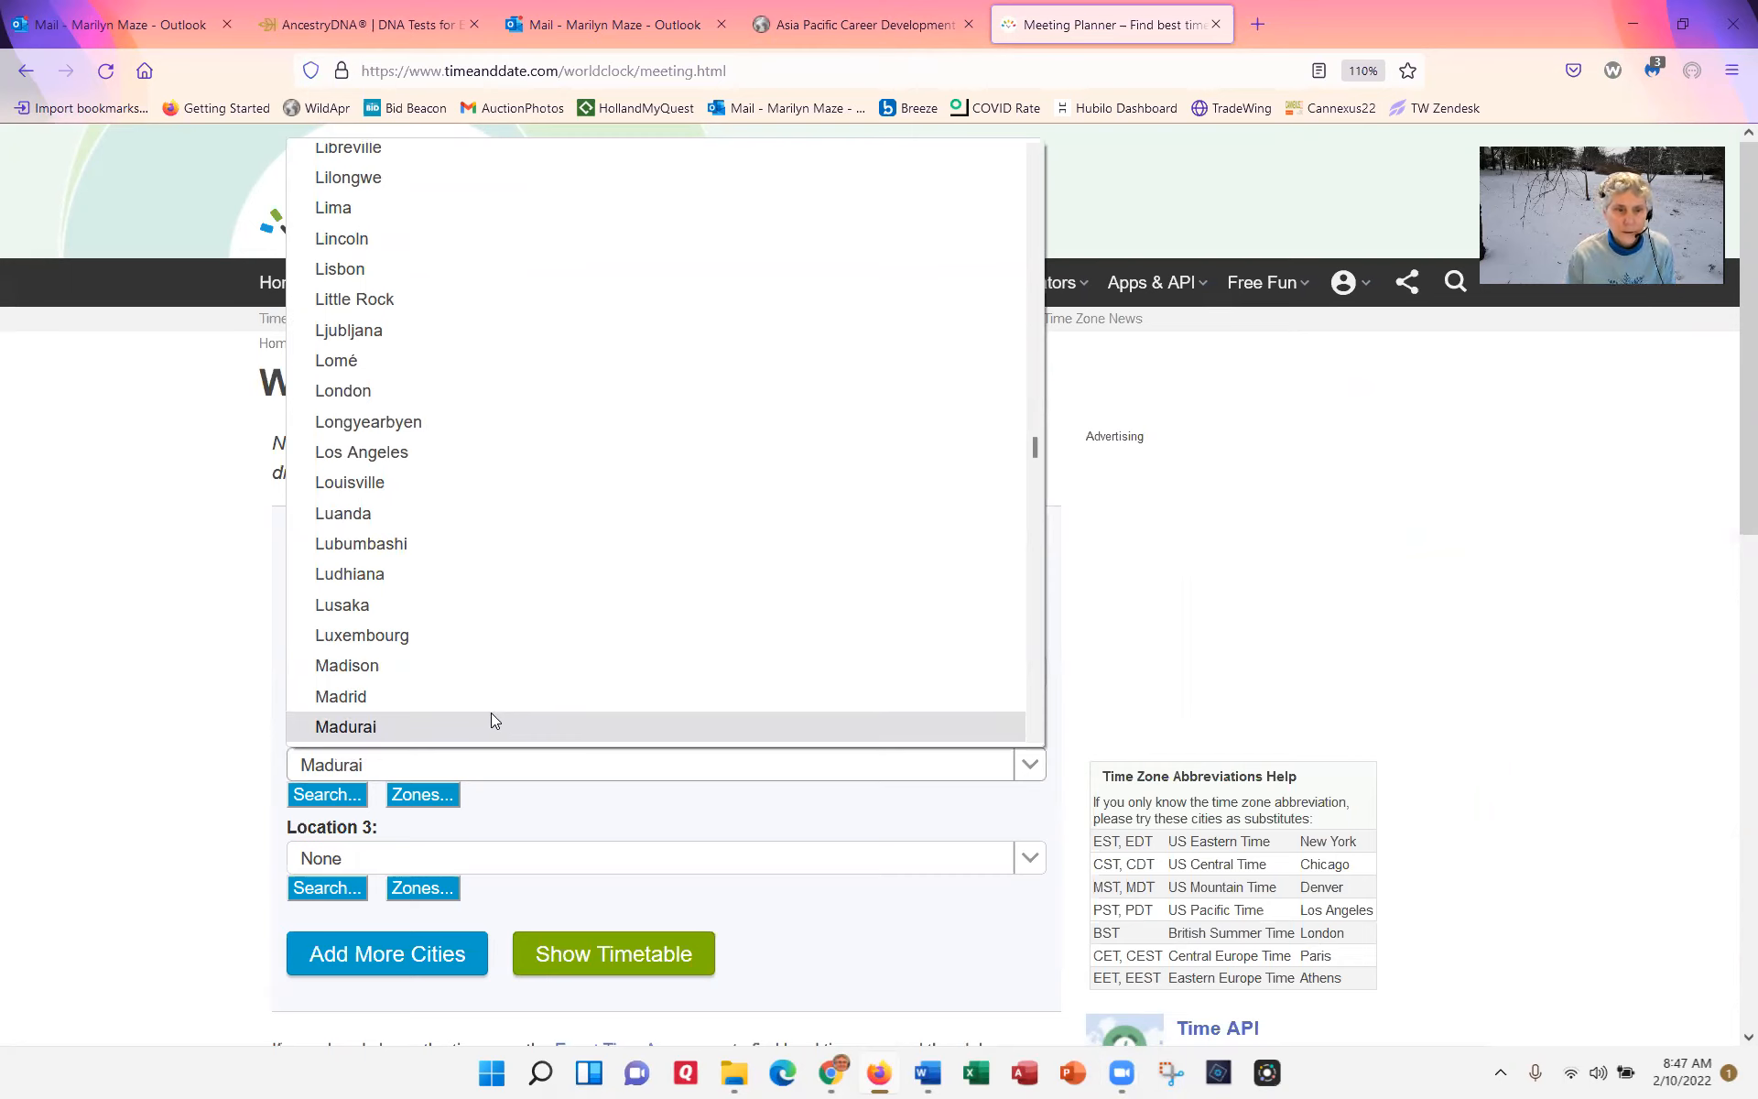
# Step: Set the meeting planner's second location to Hong Kong
pyautogui.press('Down')
pyautogui.press('Down')
pyautogui.press('Down')
pyautogui.press('Down')
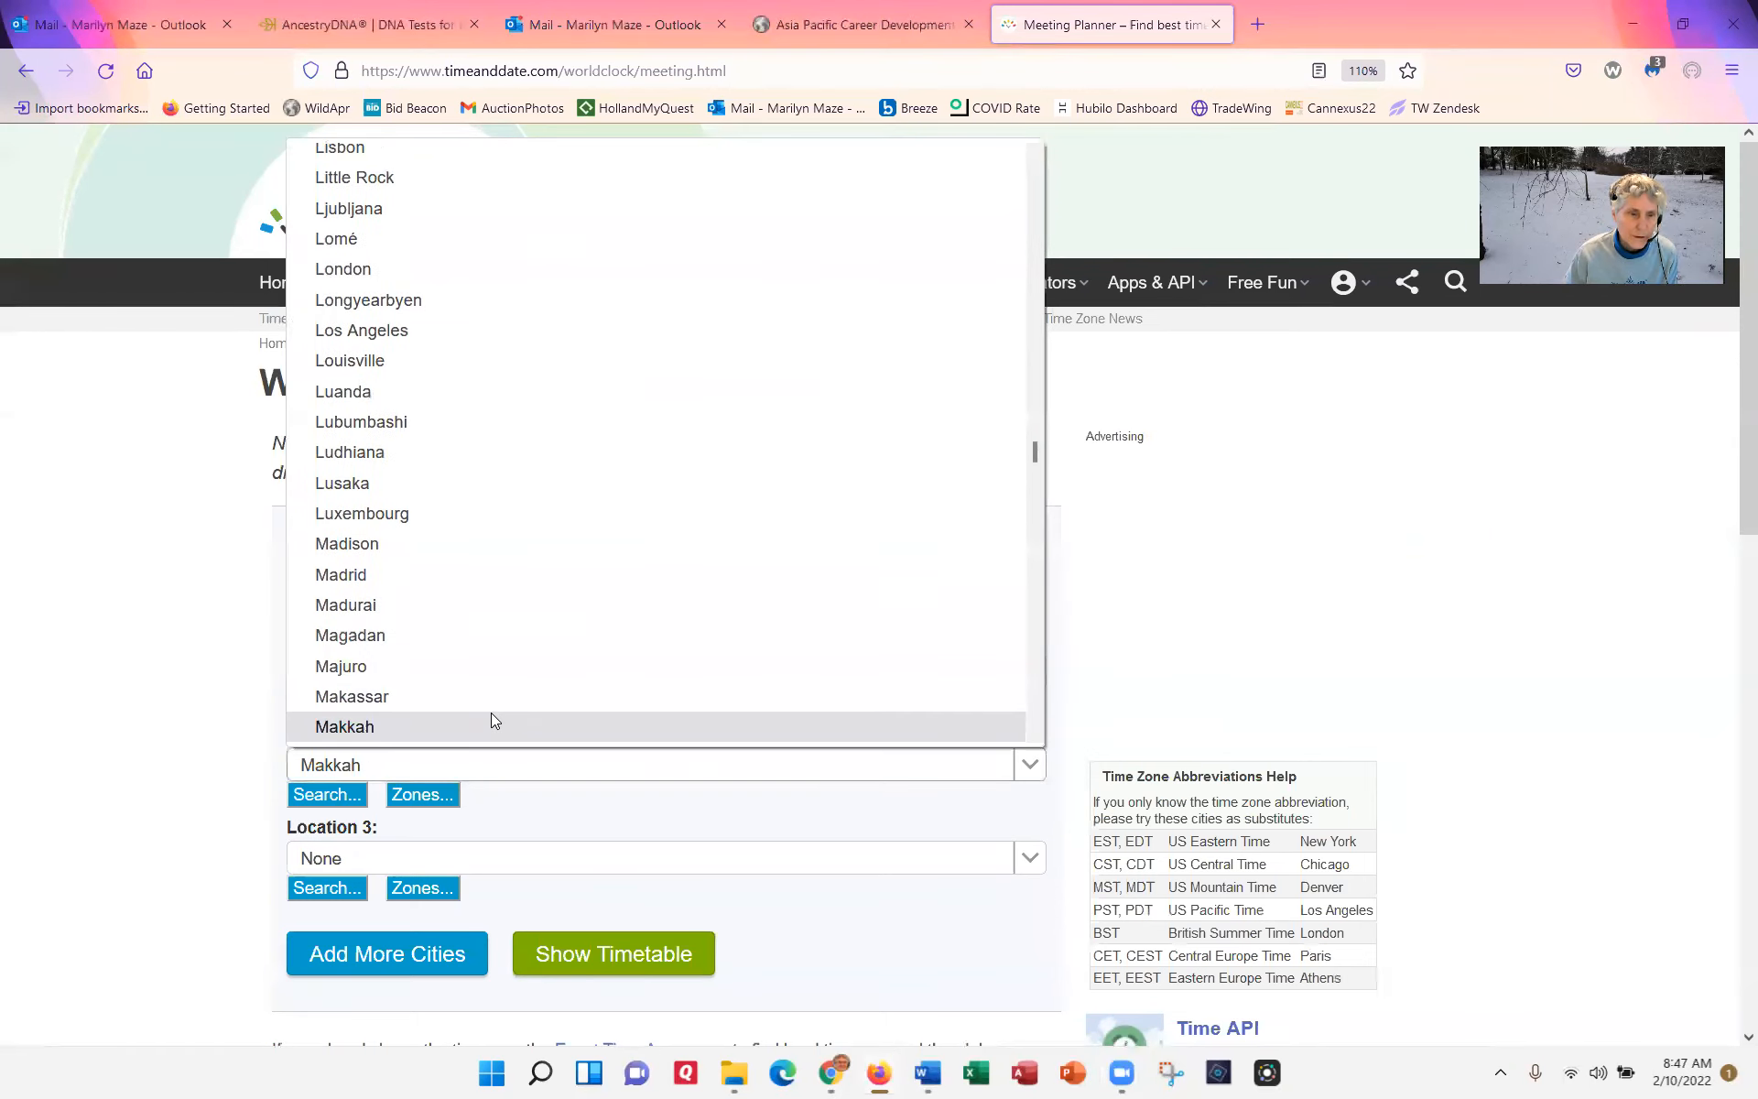
pyautogui.scroll(-4, 498, 716)
pyautogui.scroll(-4, 507, 713)
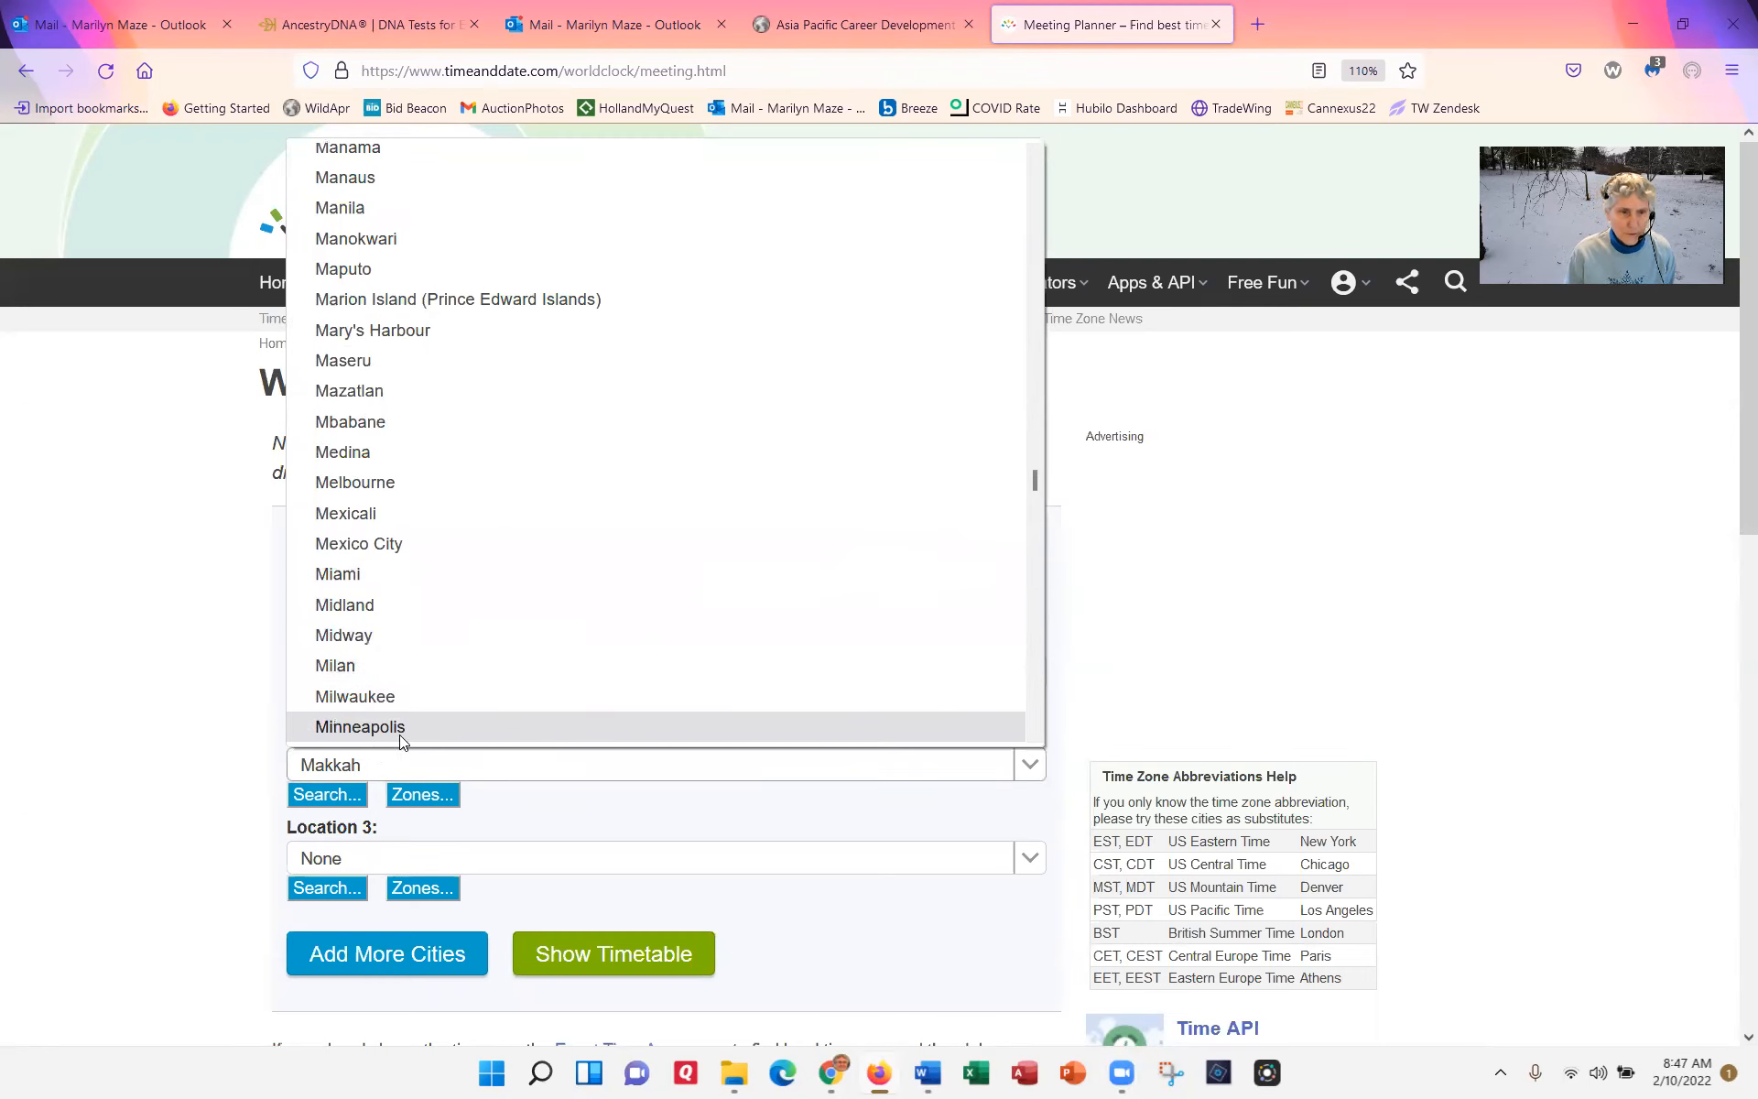
pyautogui.click(382, 774)
pyautogui.write('hong')
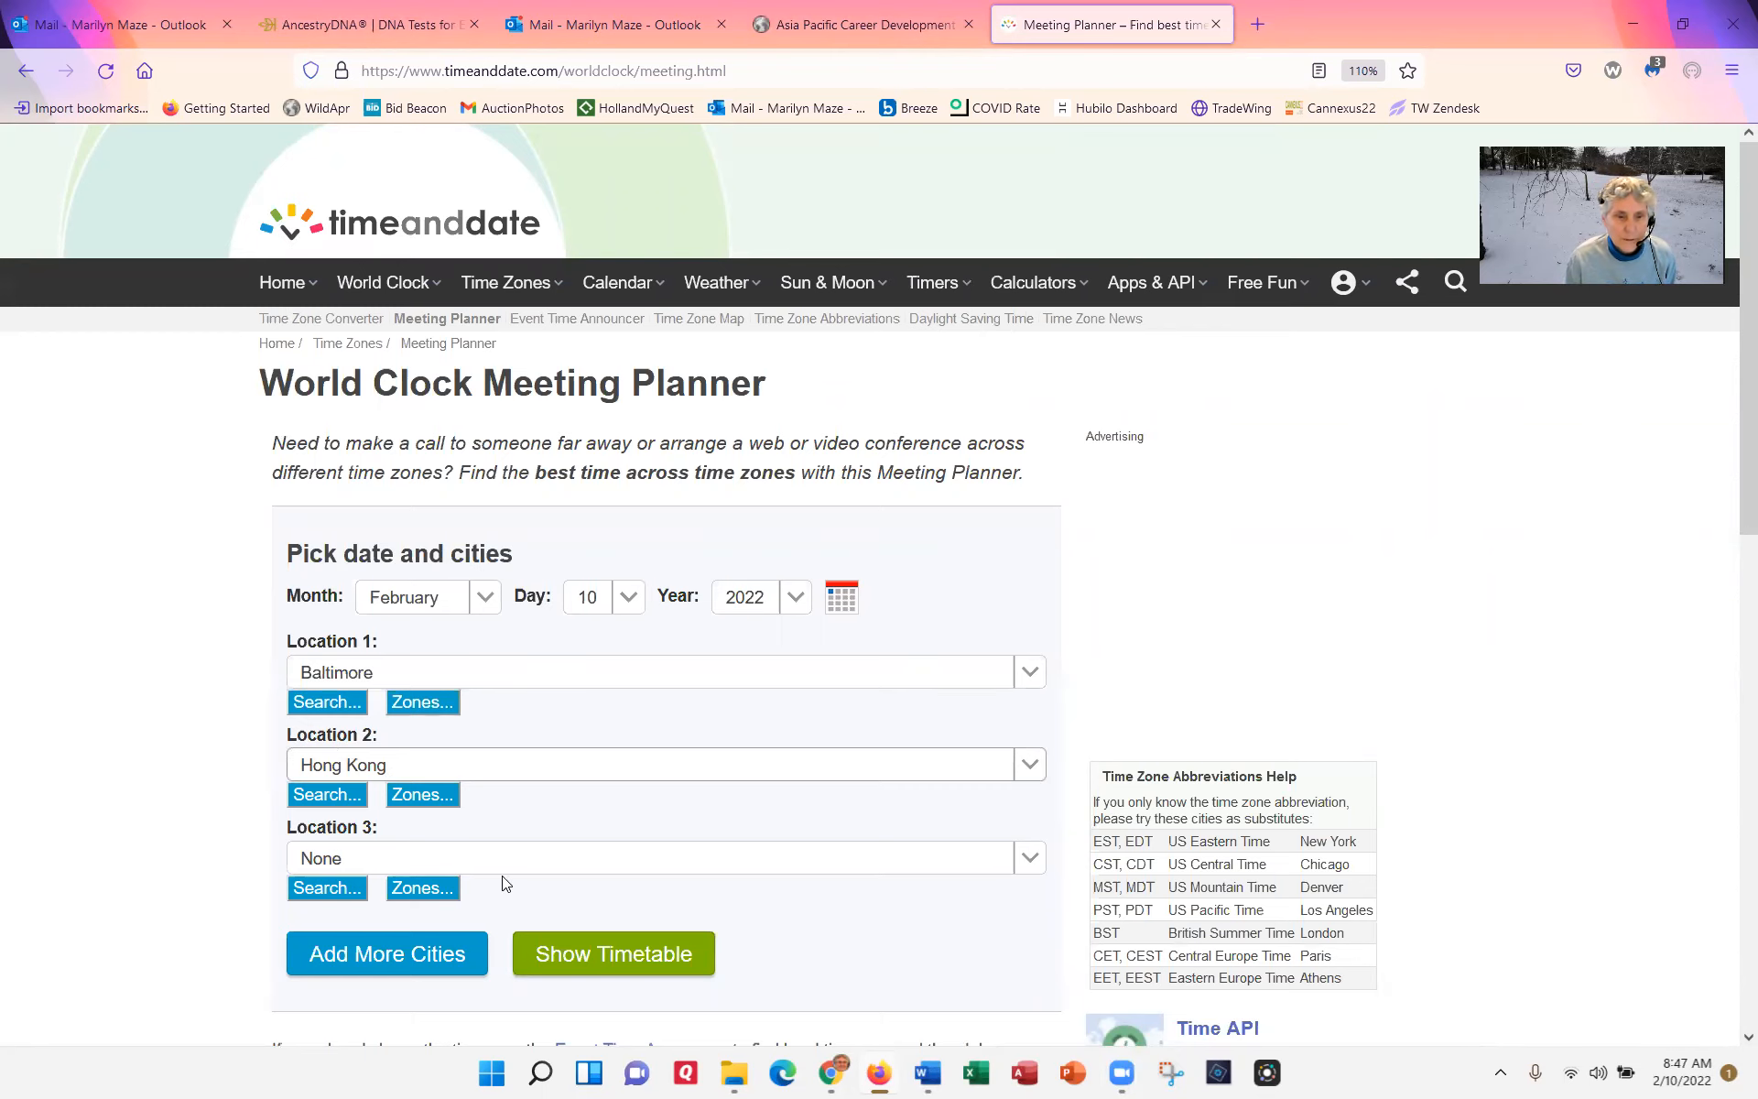
# Step: Set the third location to Ho Chi Minh and show the meeting timetable
pyautogui.click(573, 861)
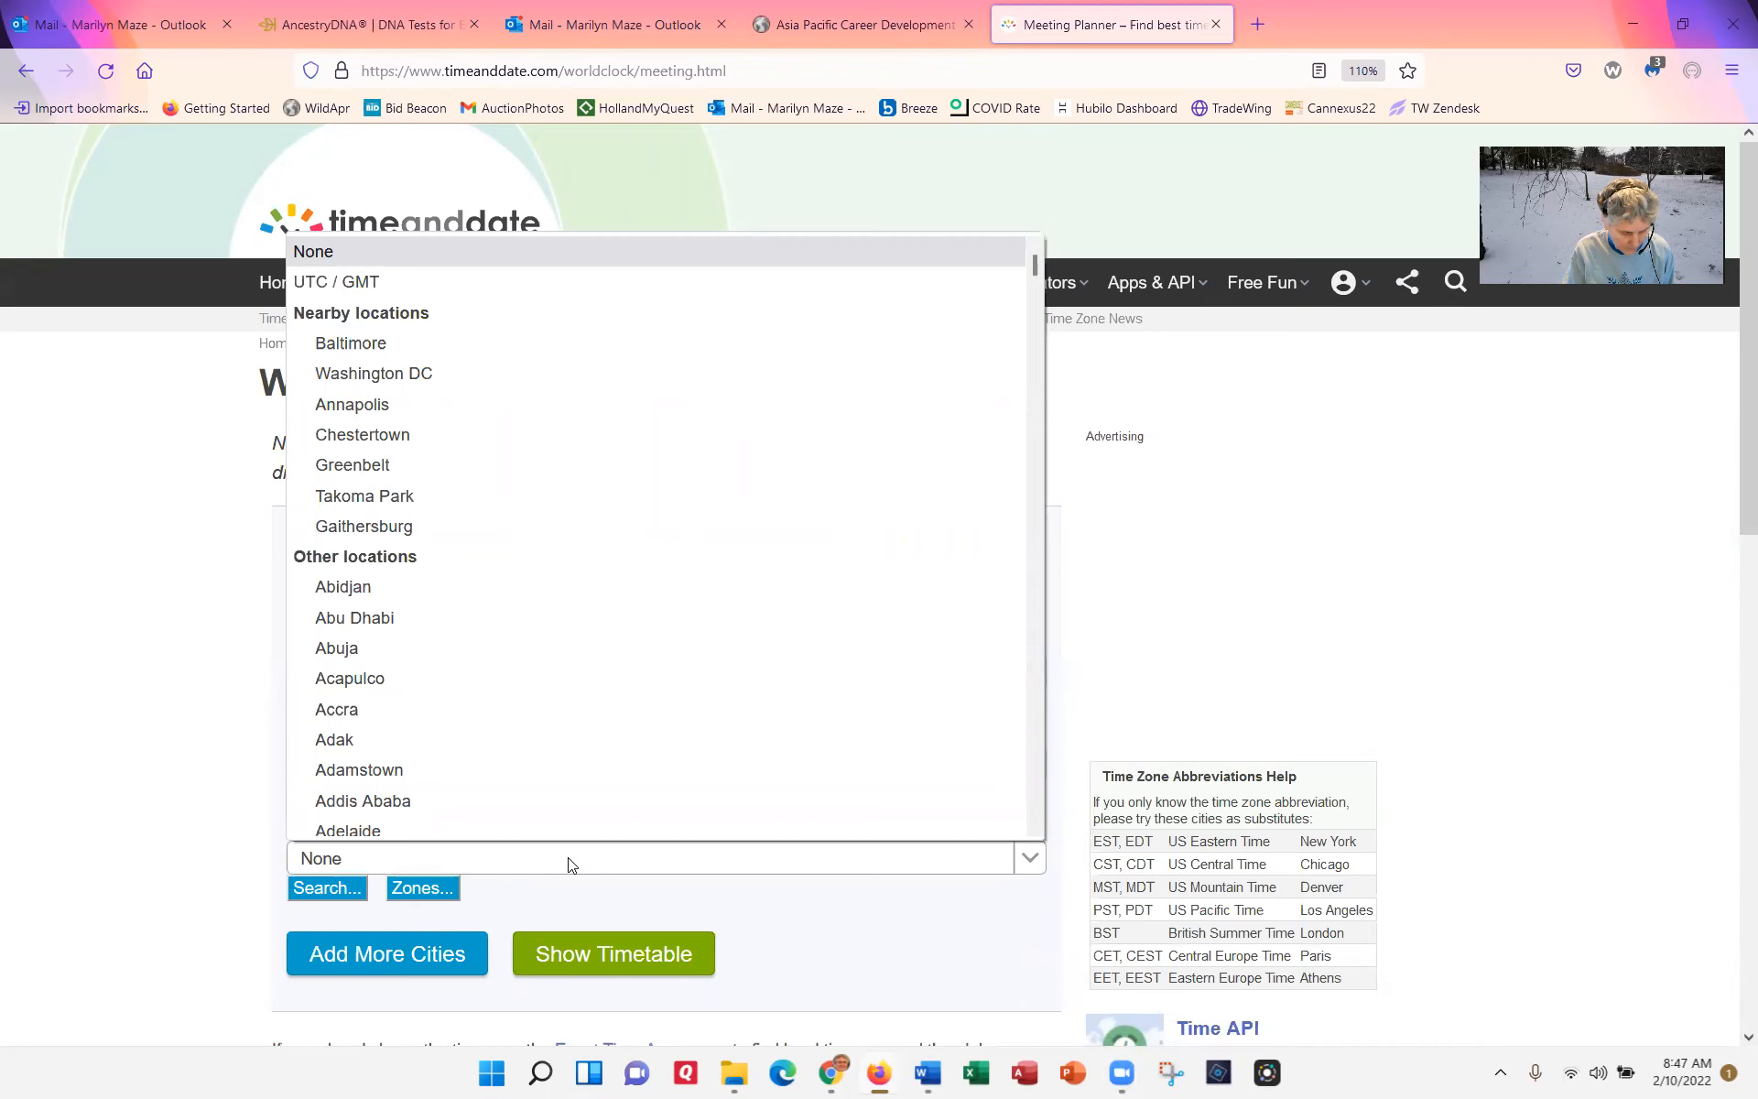
pyautogui.write('ho')
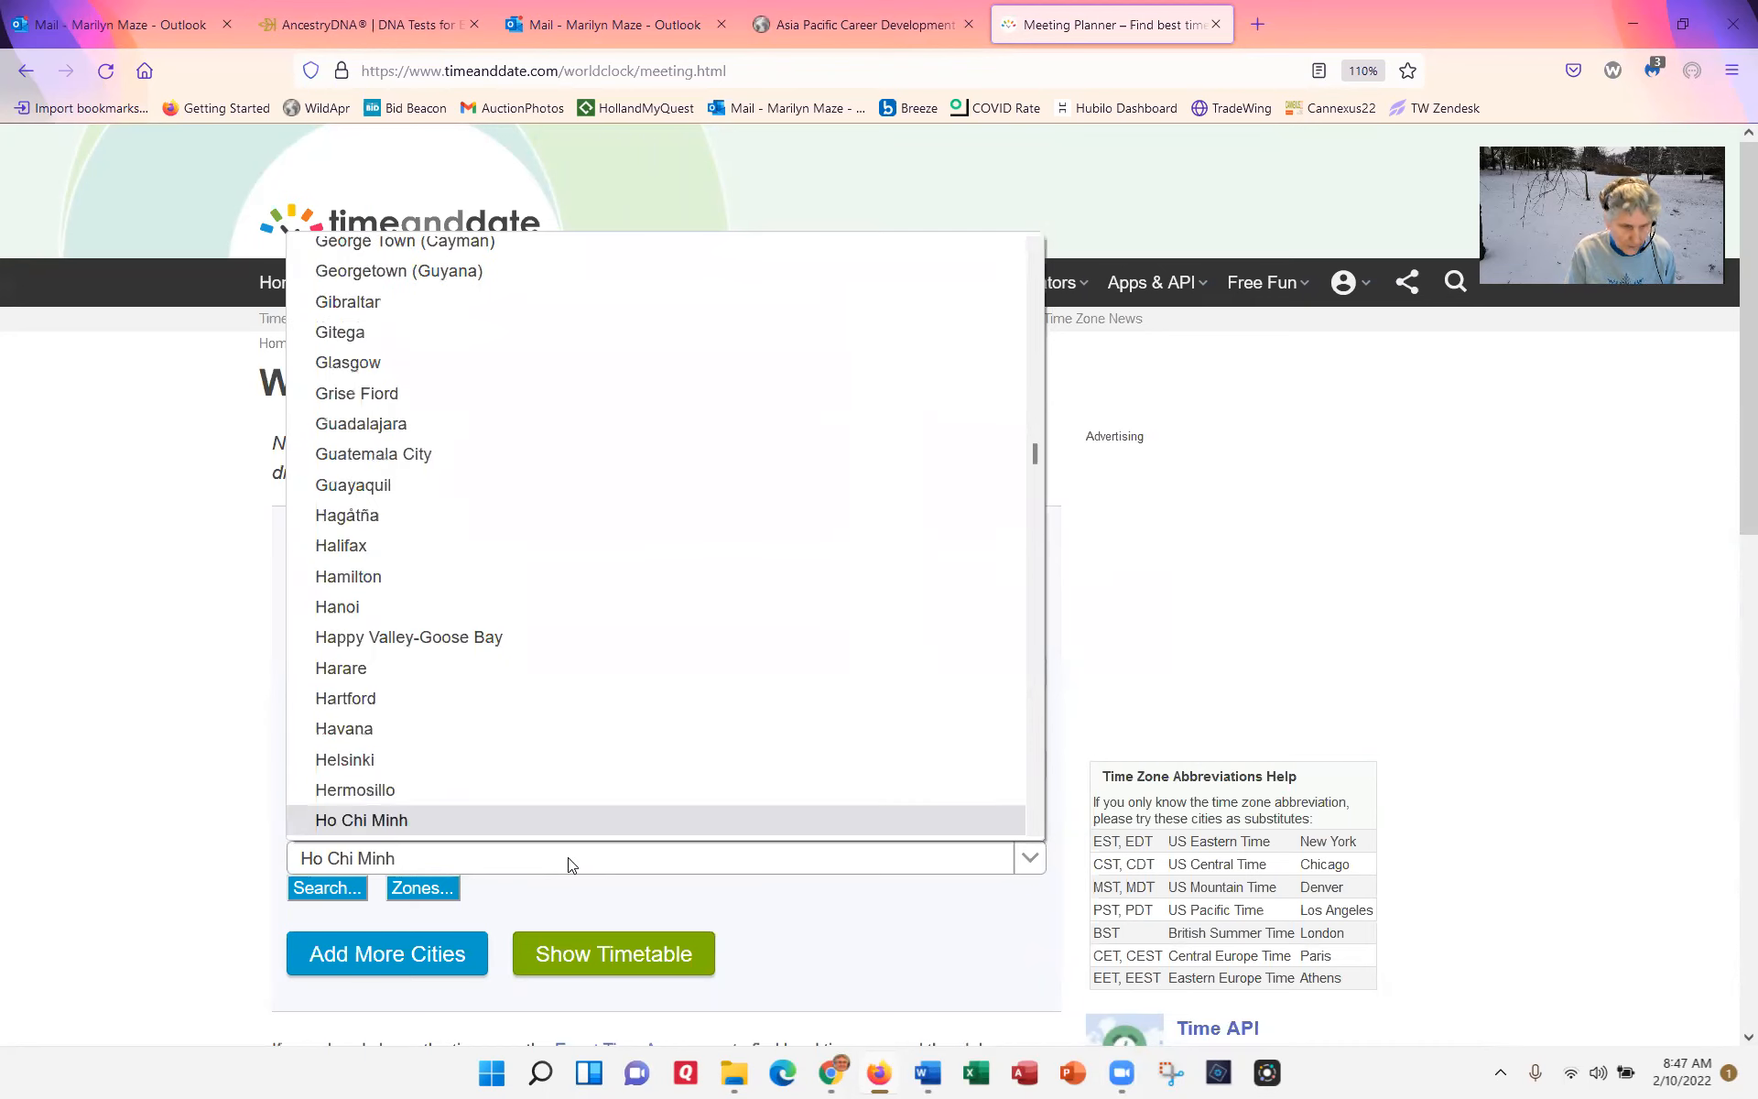
pyautogui.click(555, 817)
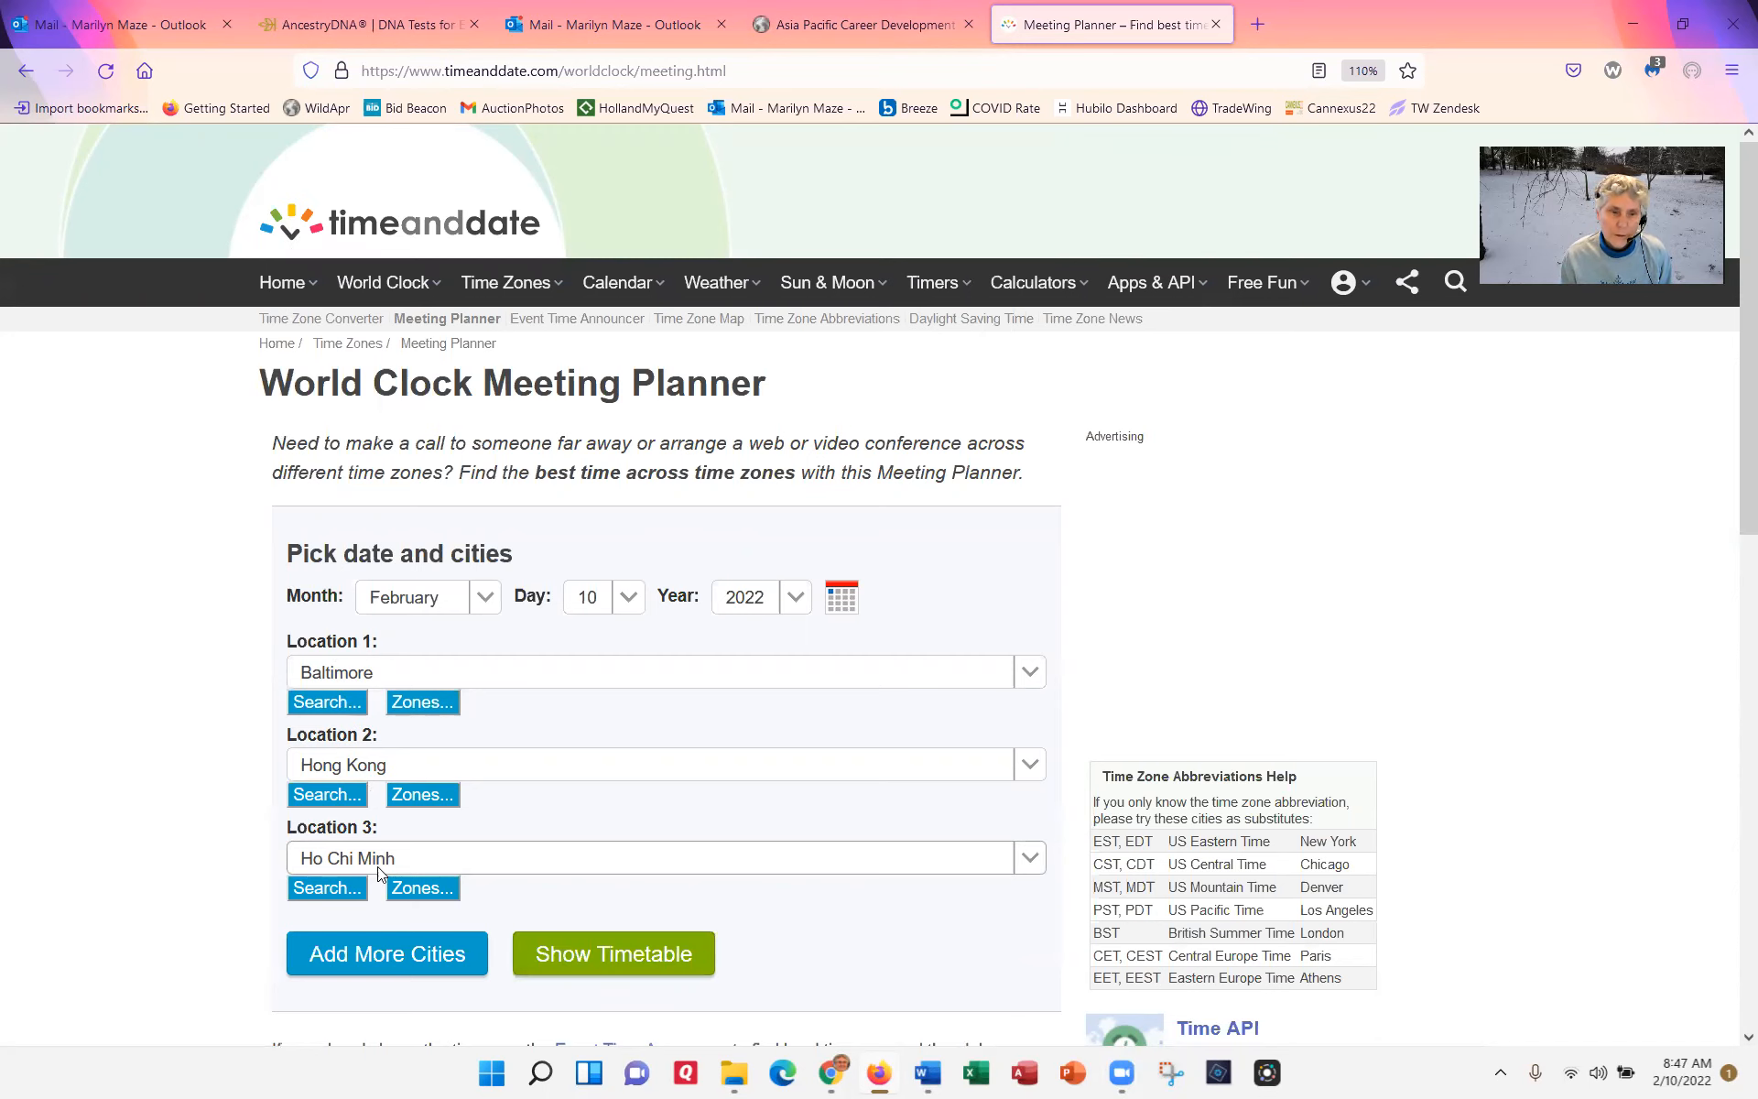
pyautogui.click(614, 964)
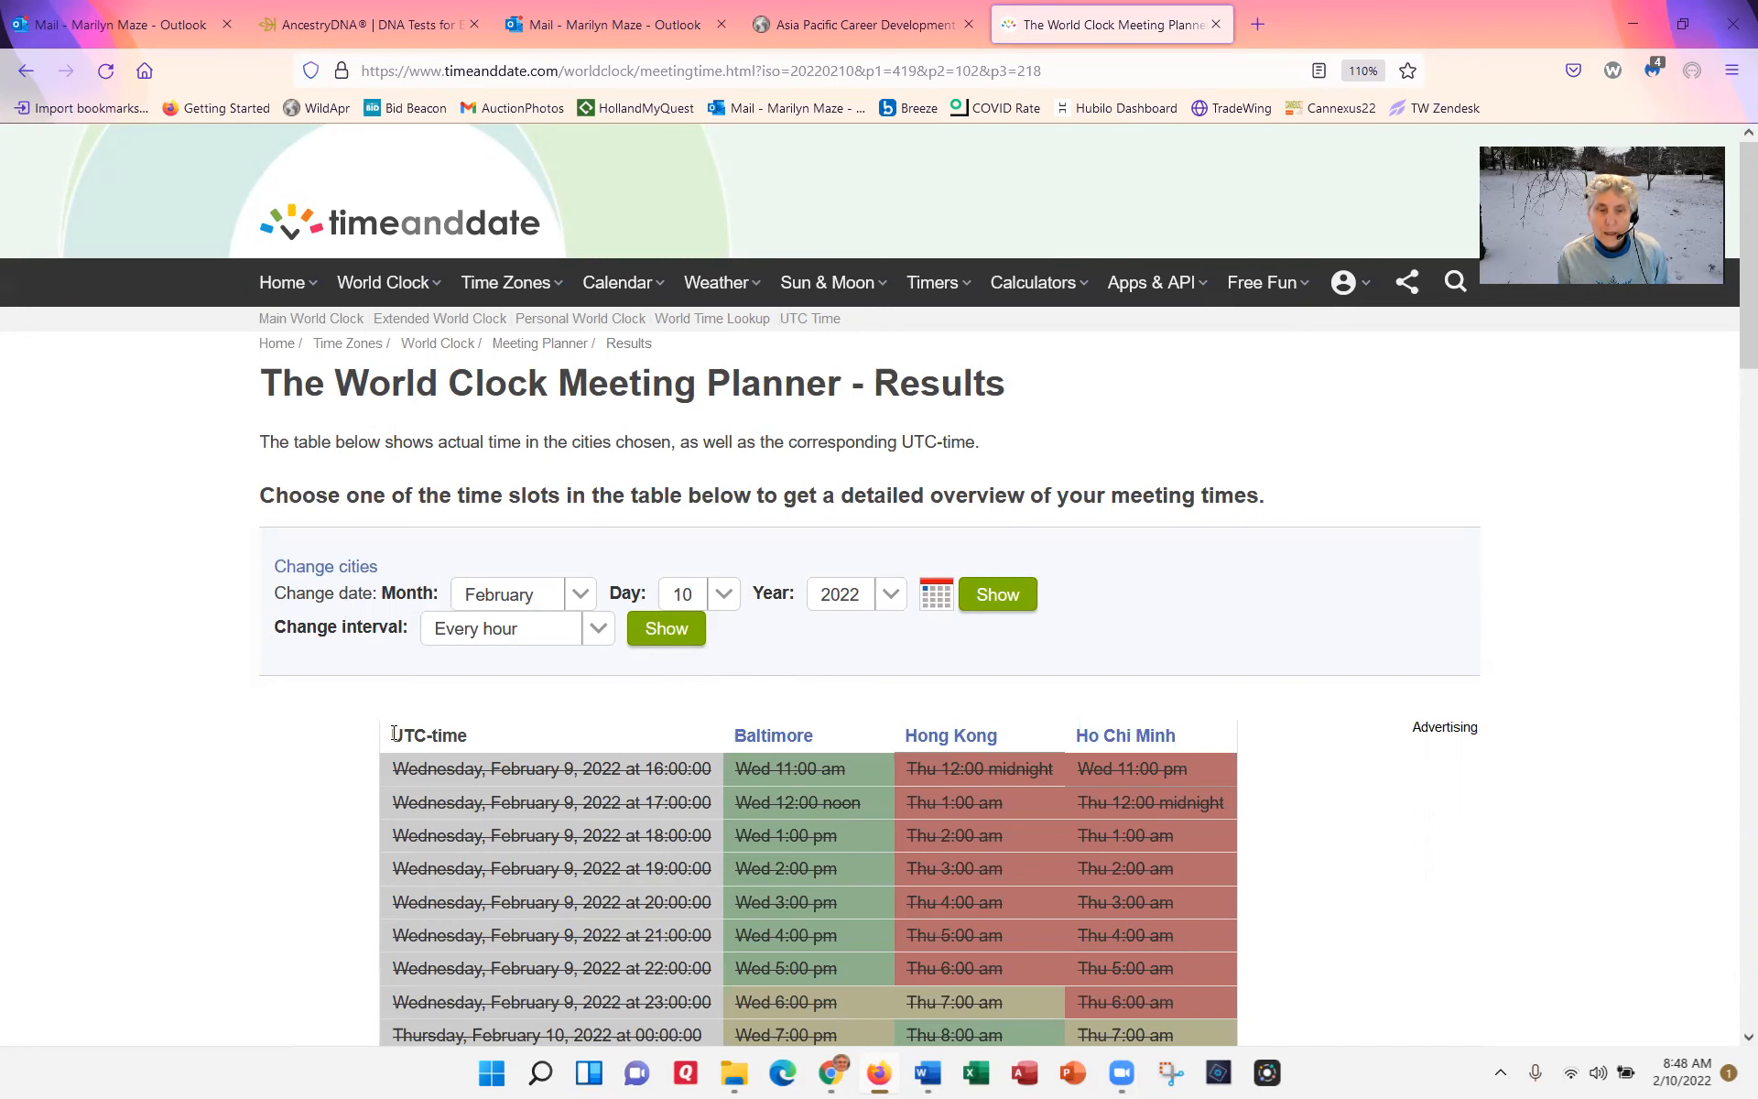
# Step: Copy the timetable results table and paste it into the blank Word document
pyautogui.moveTo(393, 733); pyautogui.dragTo(1204, 853)
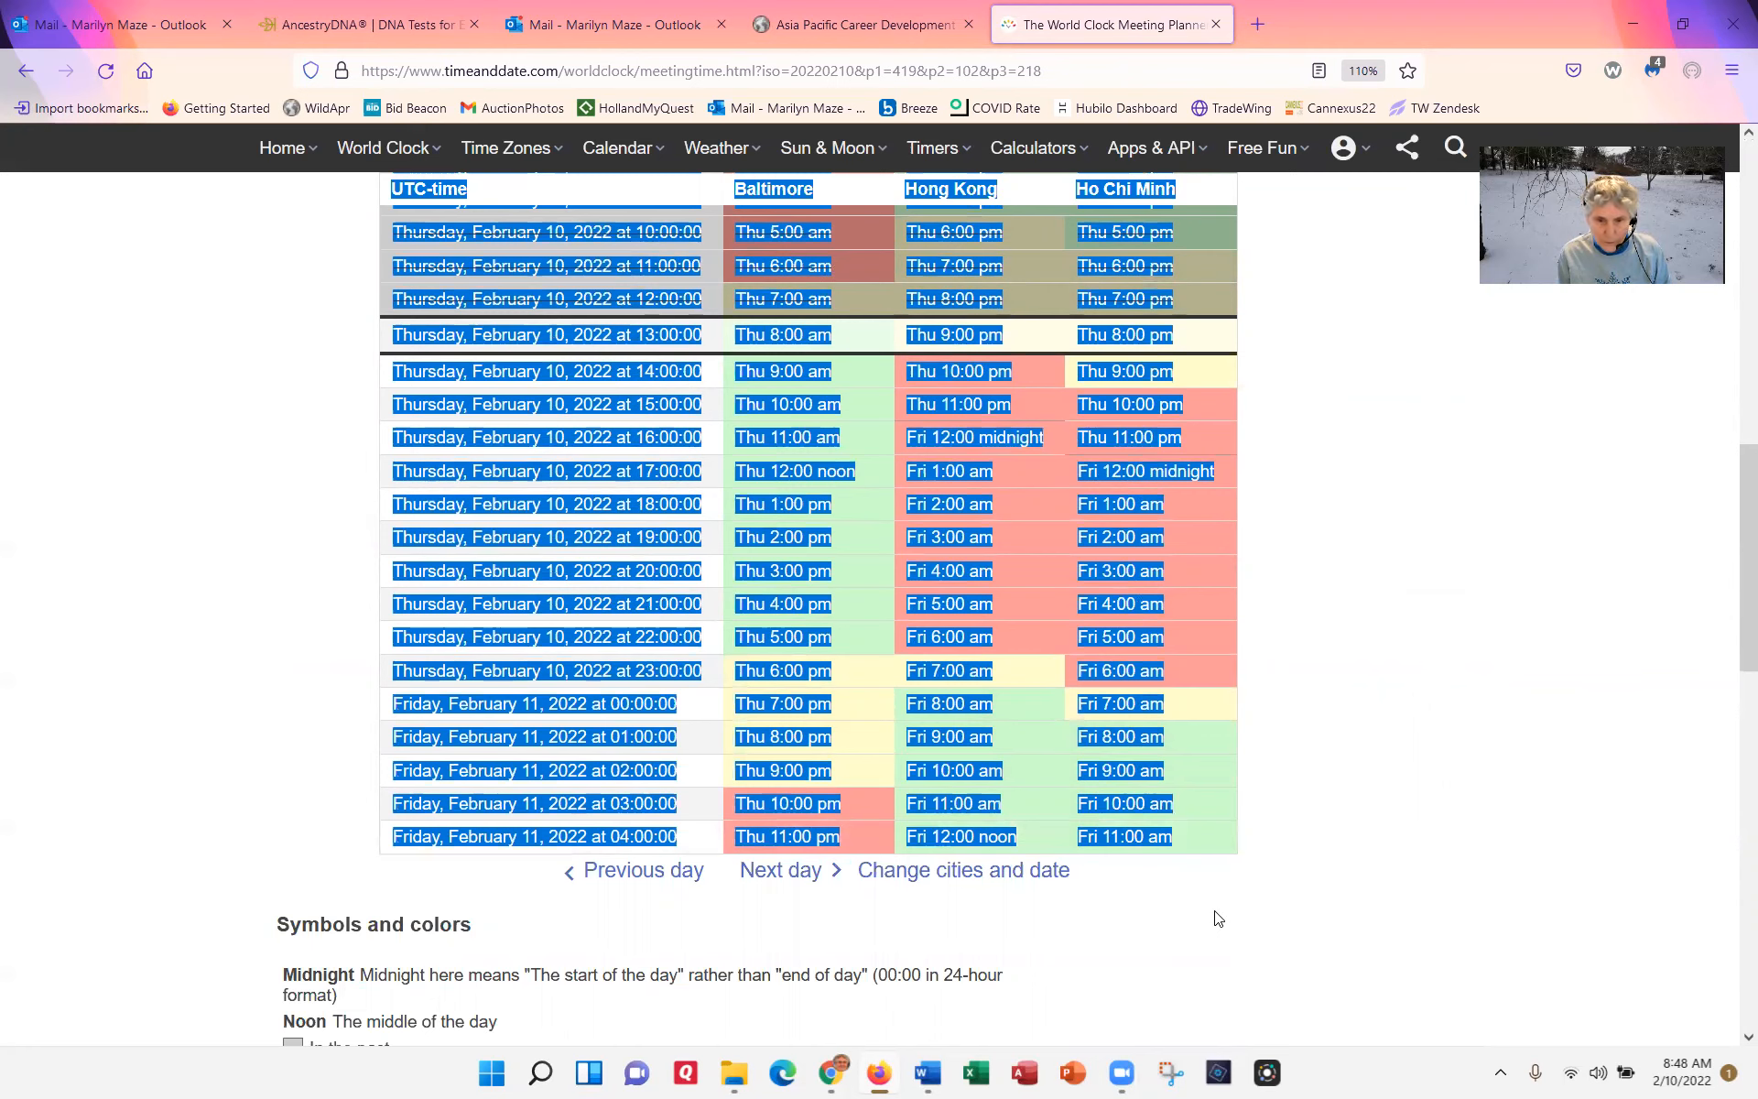
pyautogui.click(928, 1073)
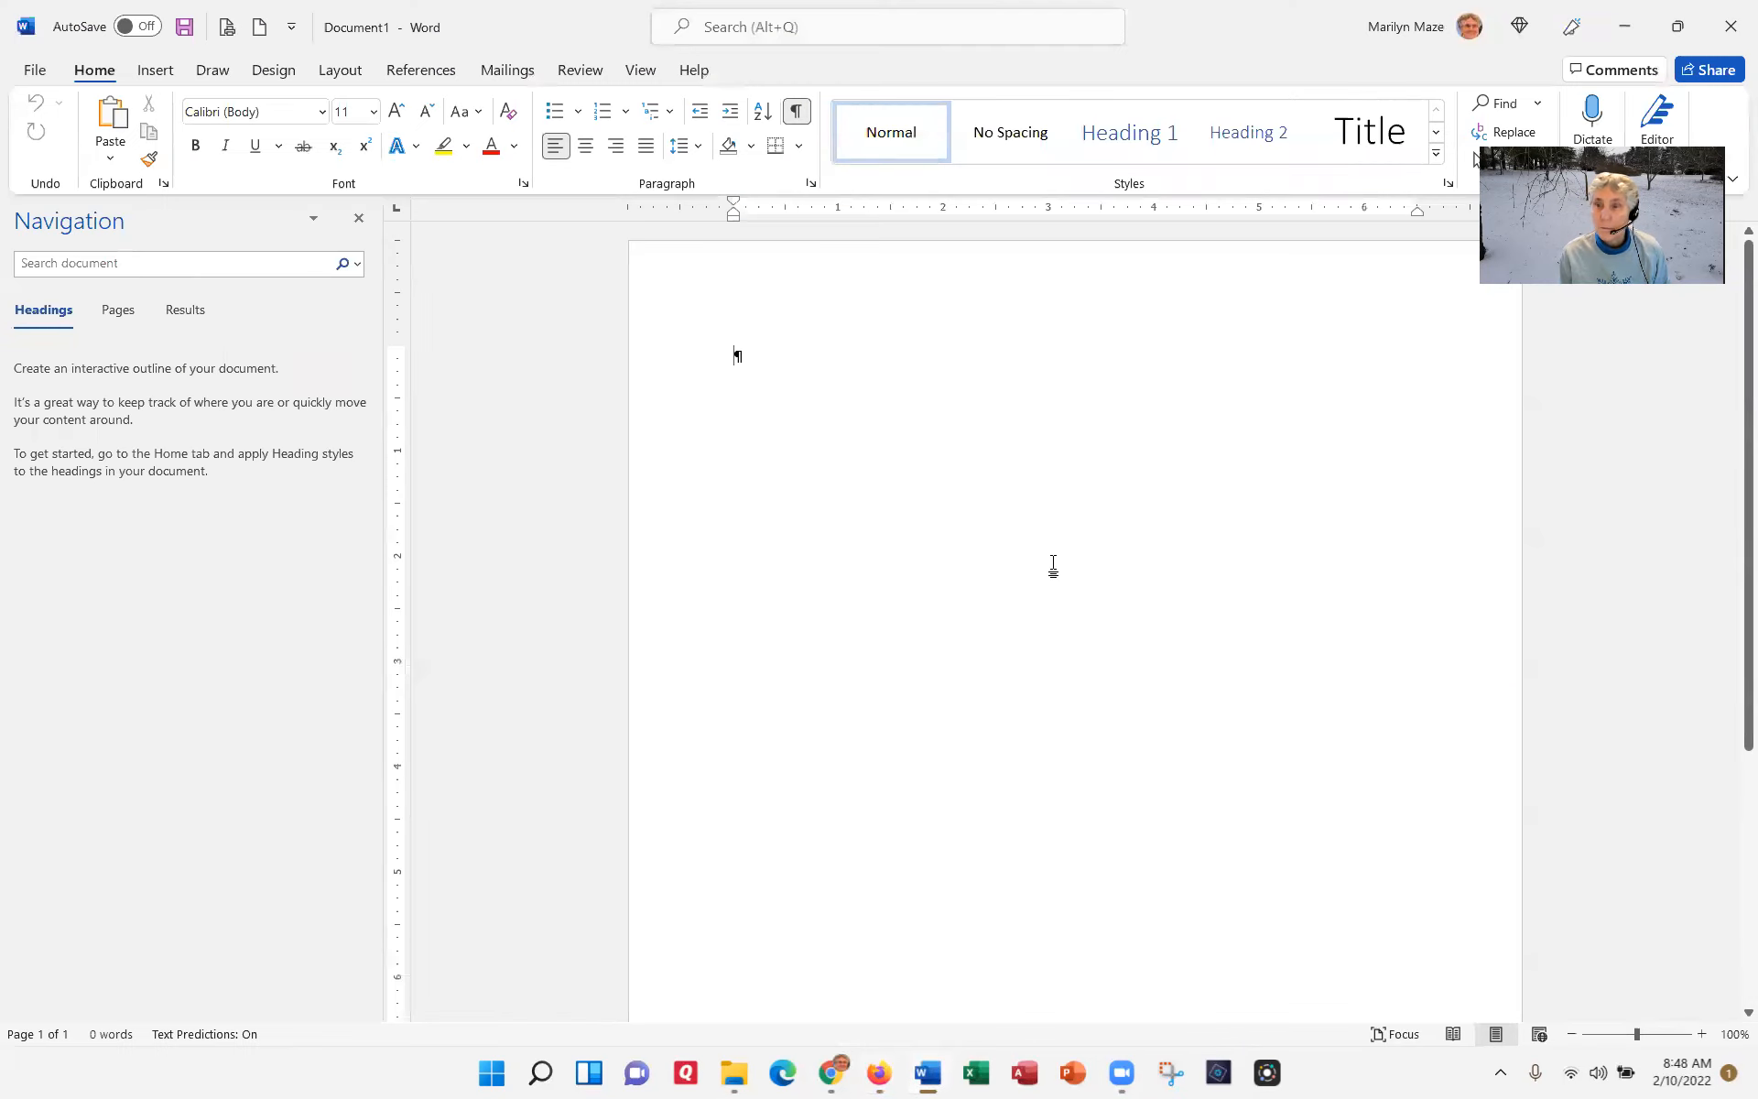
pyautogui.hotkey('ctrl', 'v')
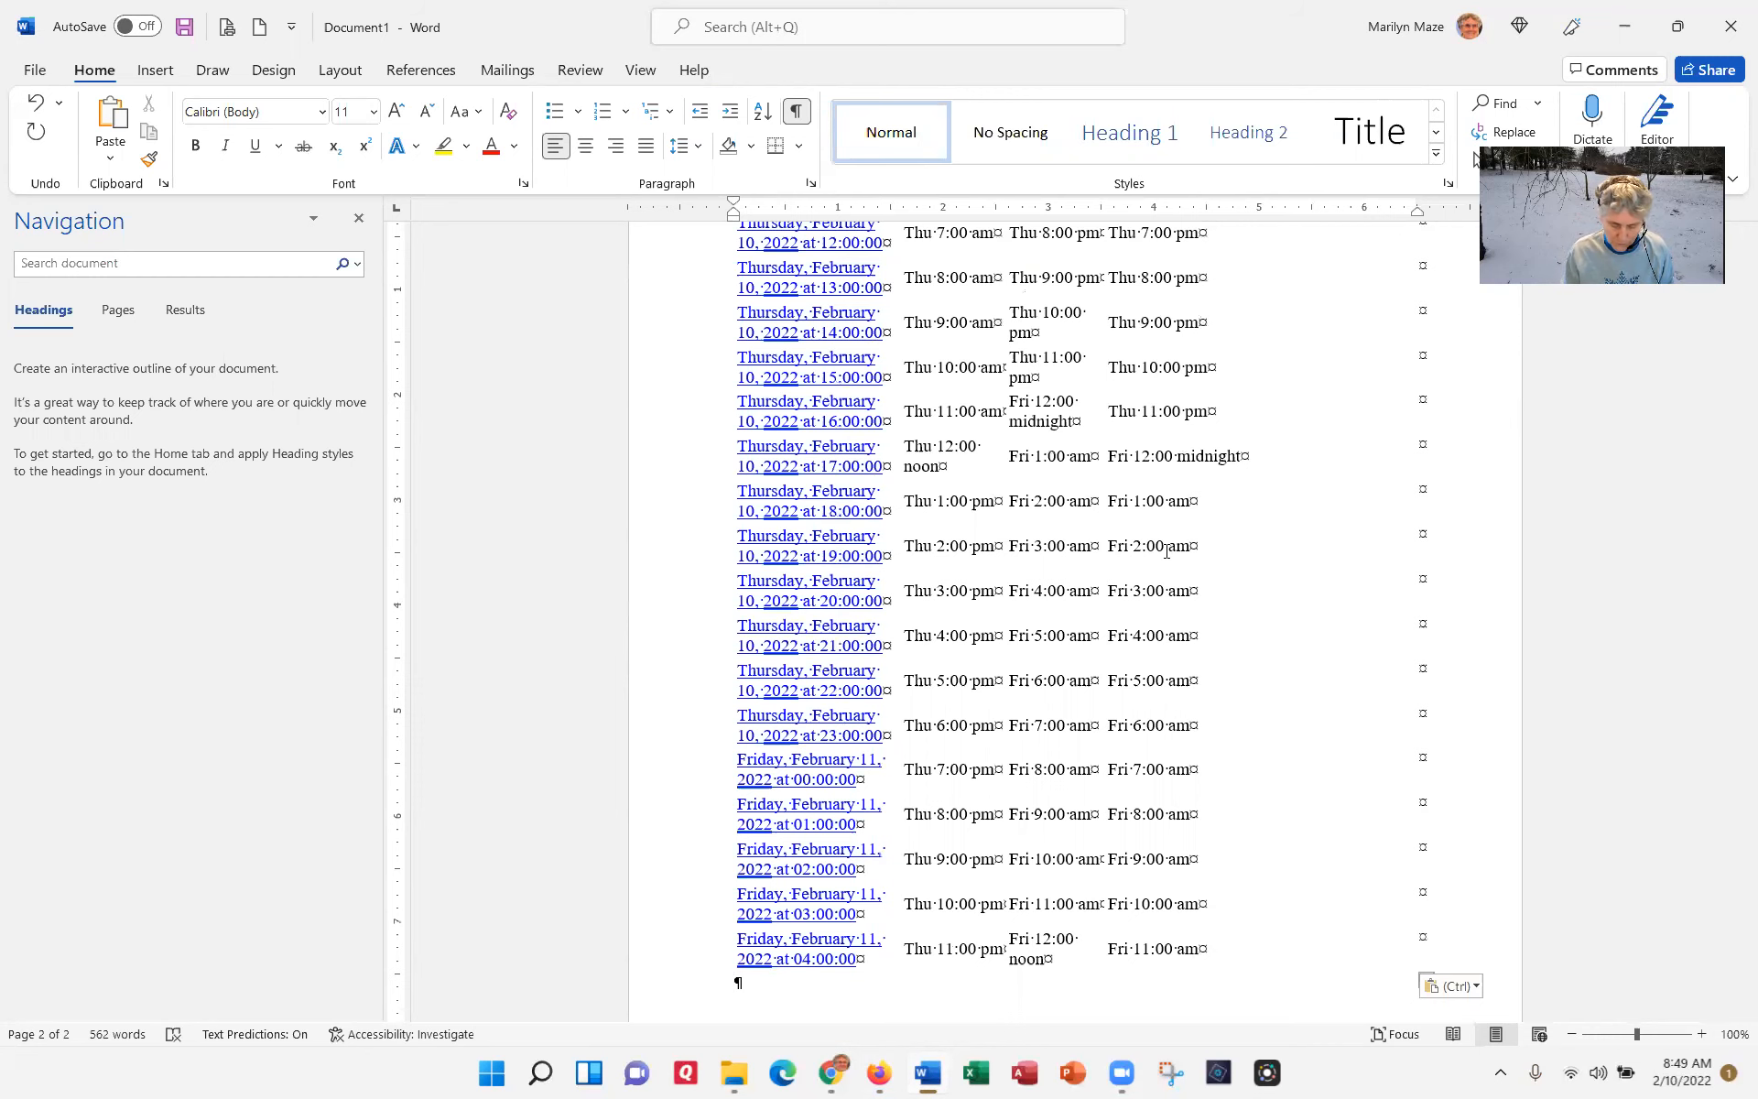
# Step: Apply All borders to the entire pasted table through its table properties
pyautogui.hotkey('ctrl', 'Home')
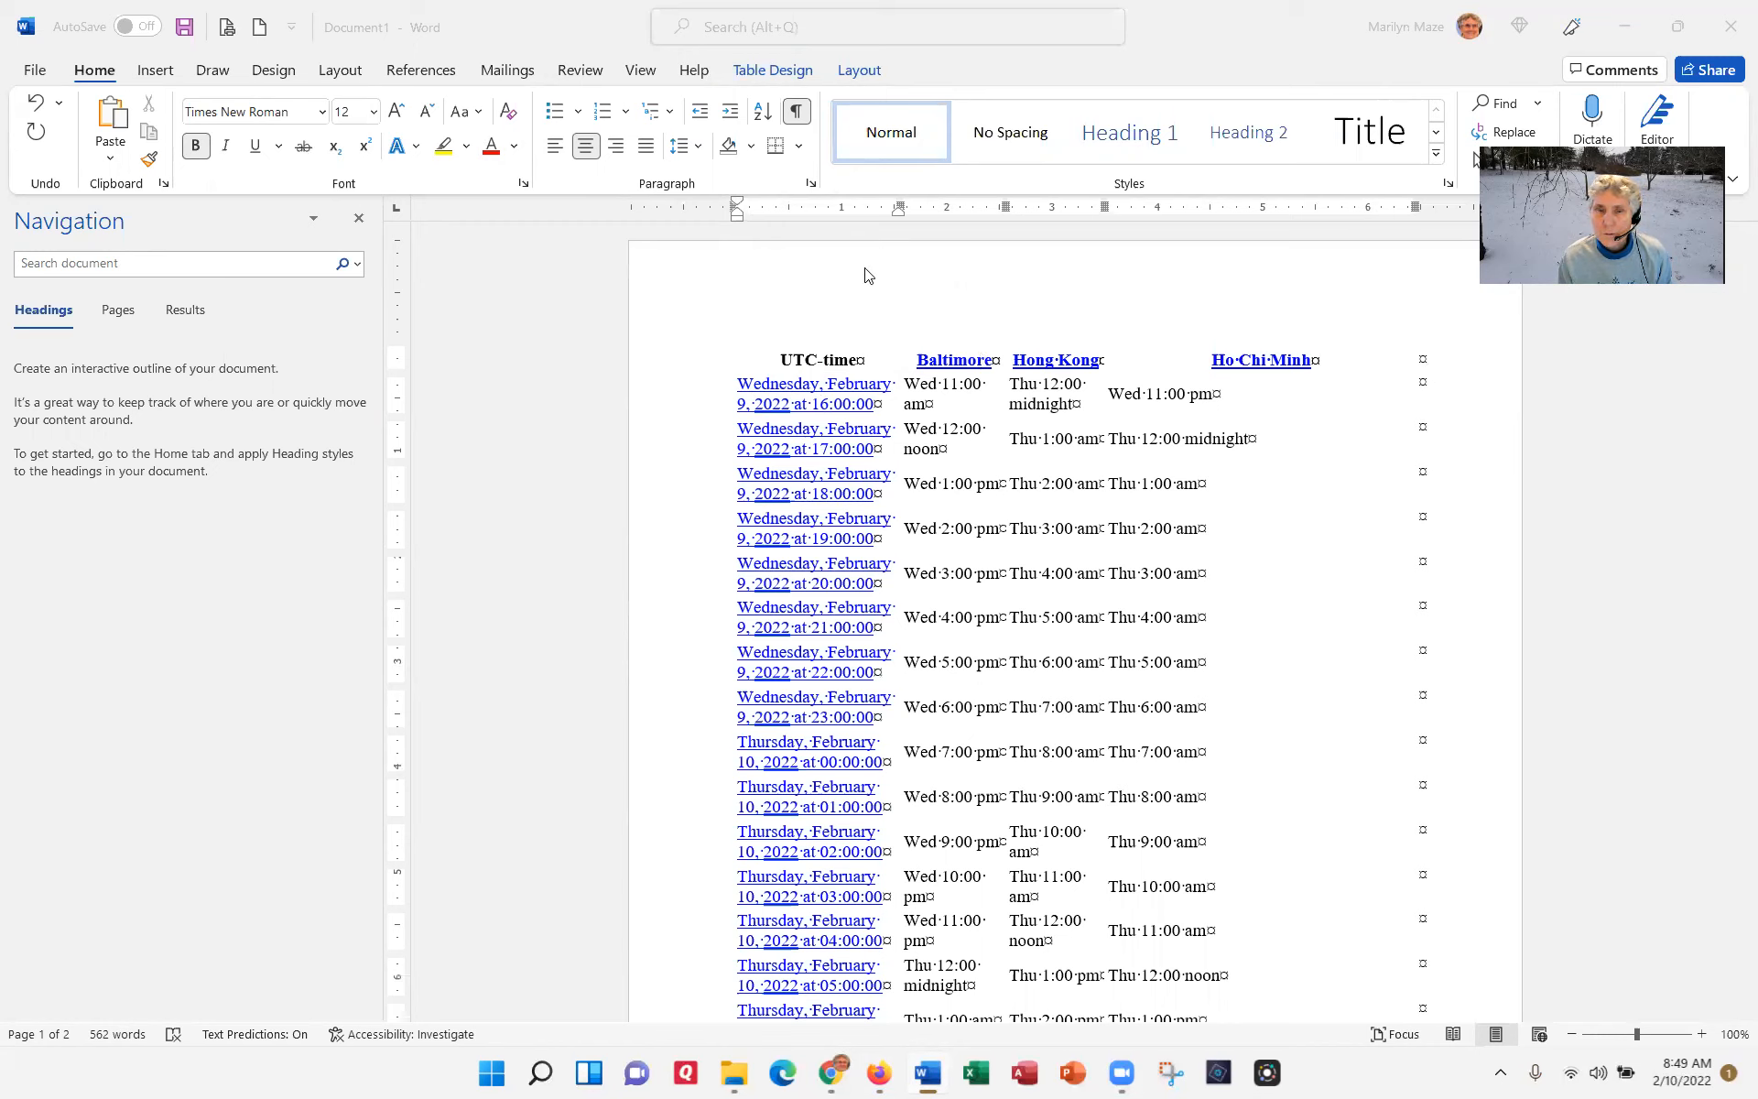
pyautogui.click(821, 349)
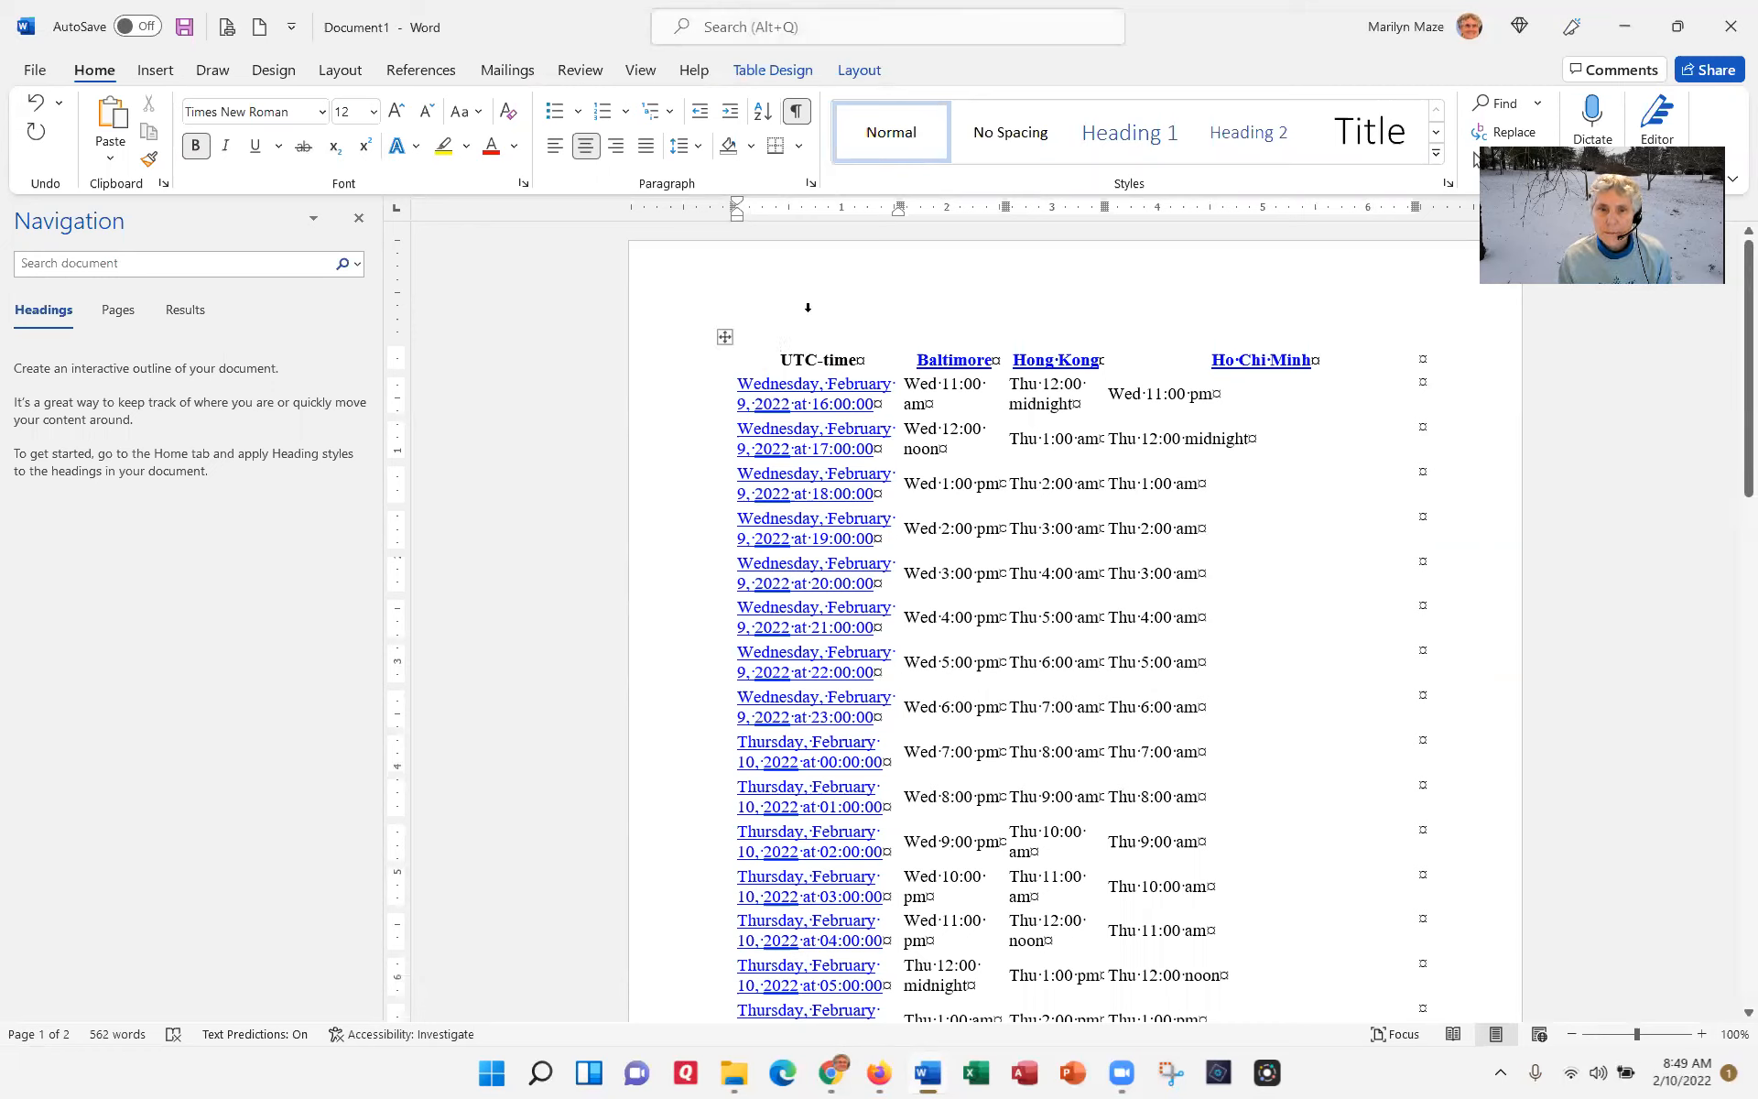
pyautogui.click(808, 308)
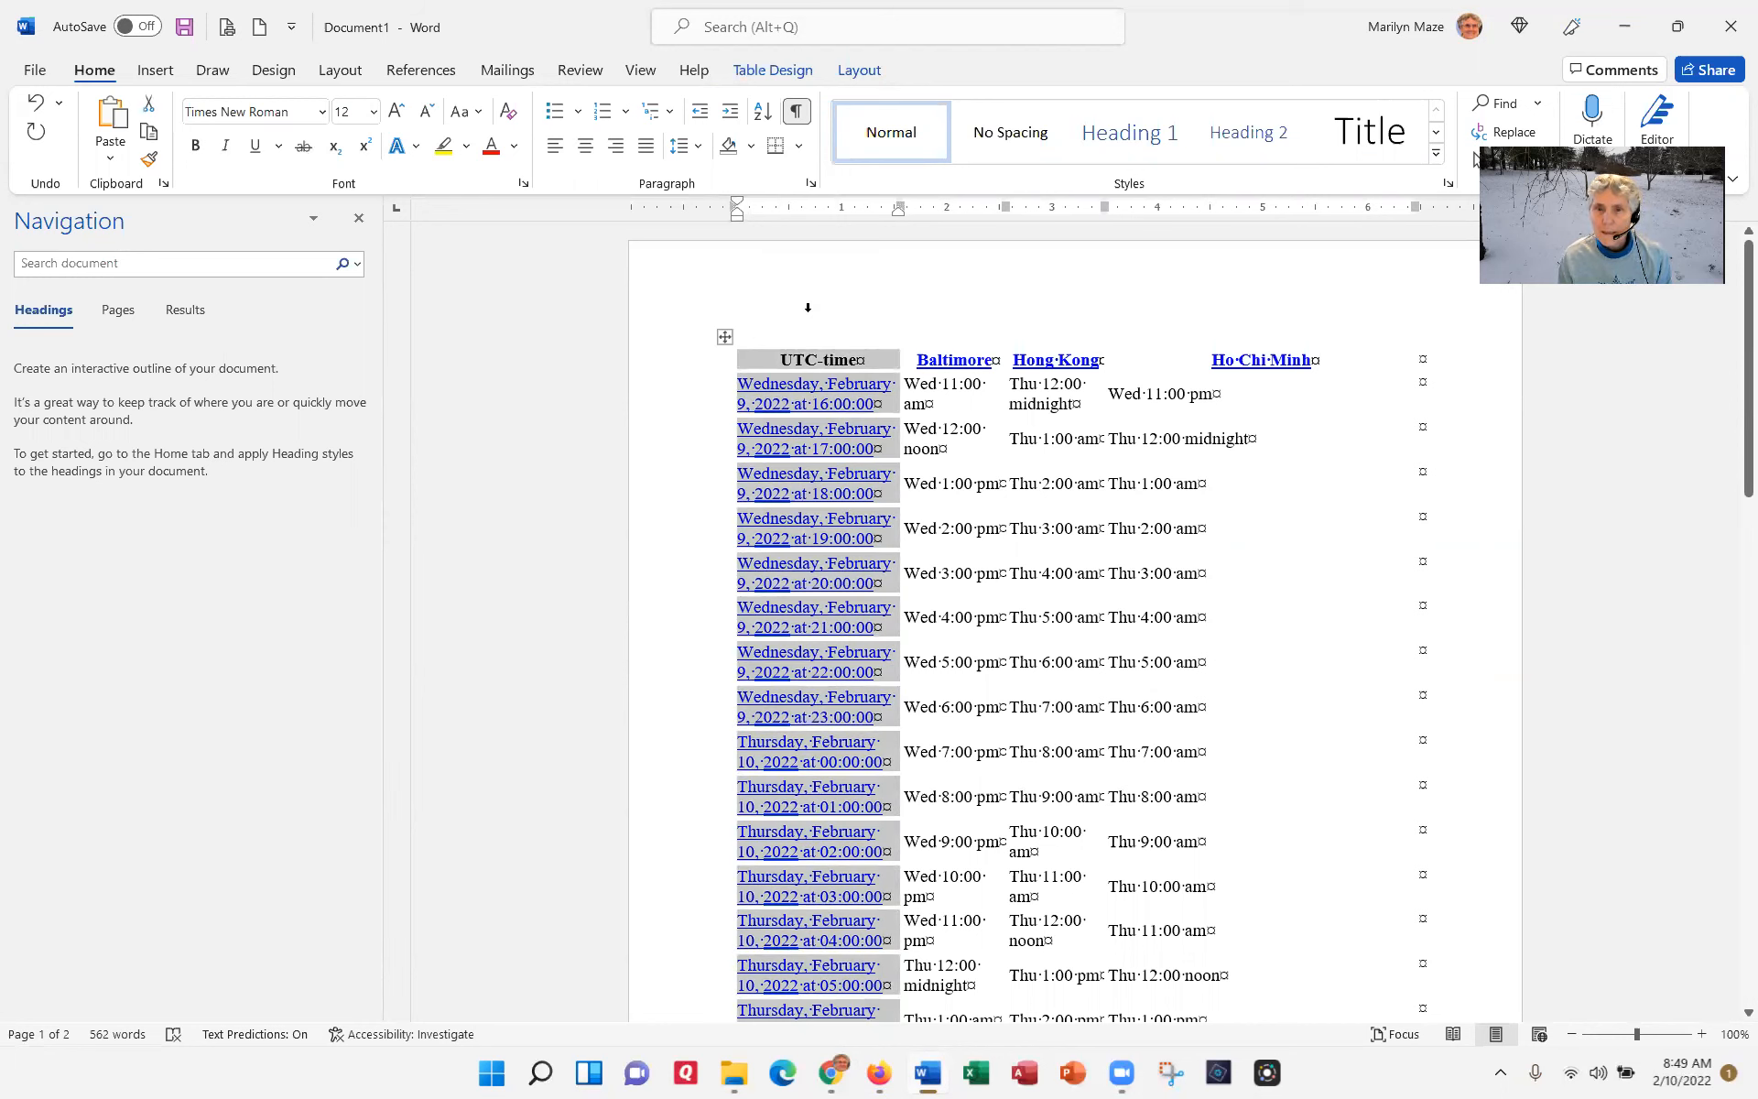
pyautogui.moveTo(922, 320); pyautogui.dragTo(1144, 290)
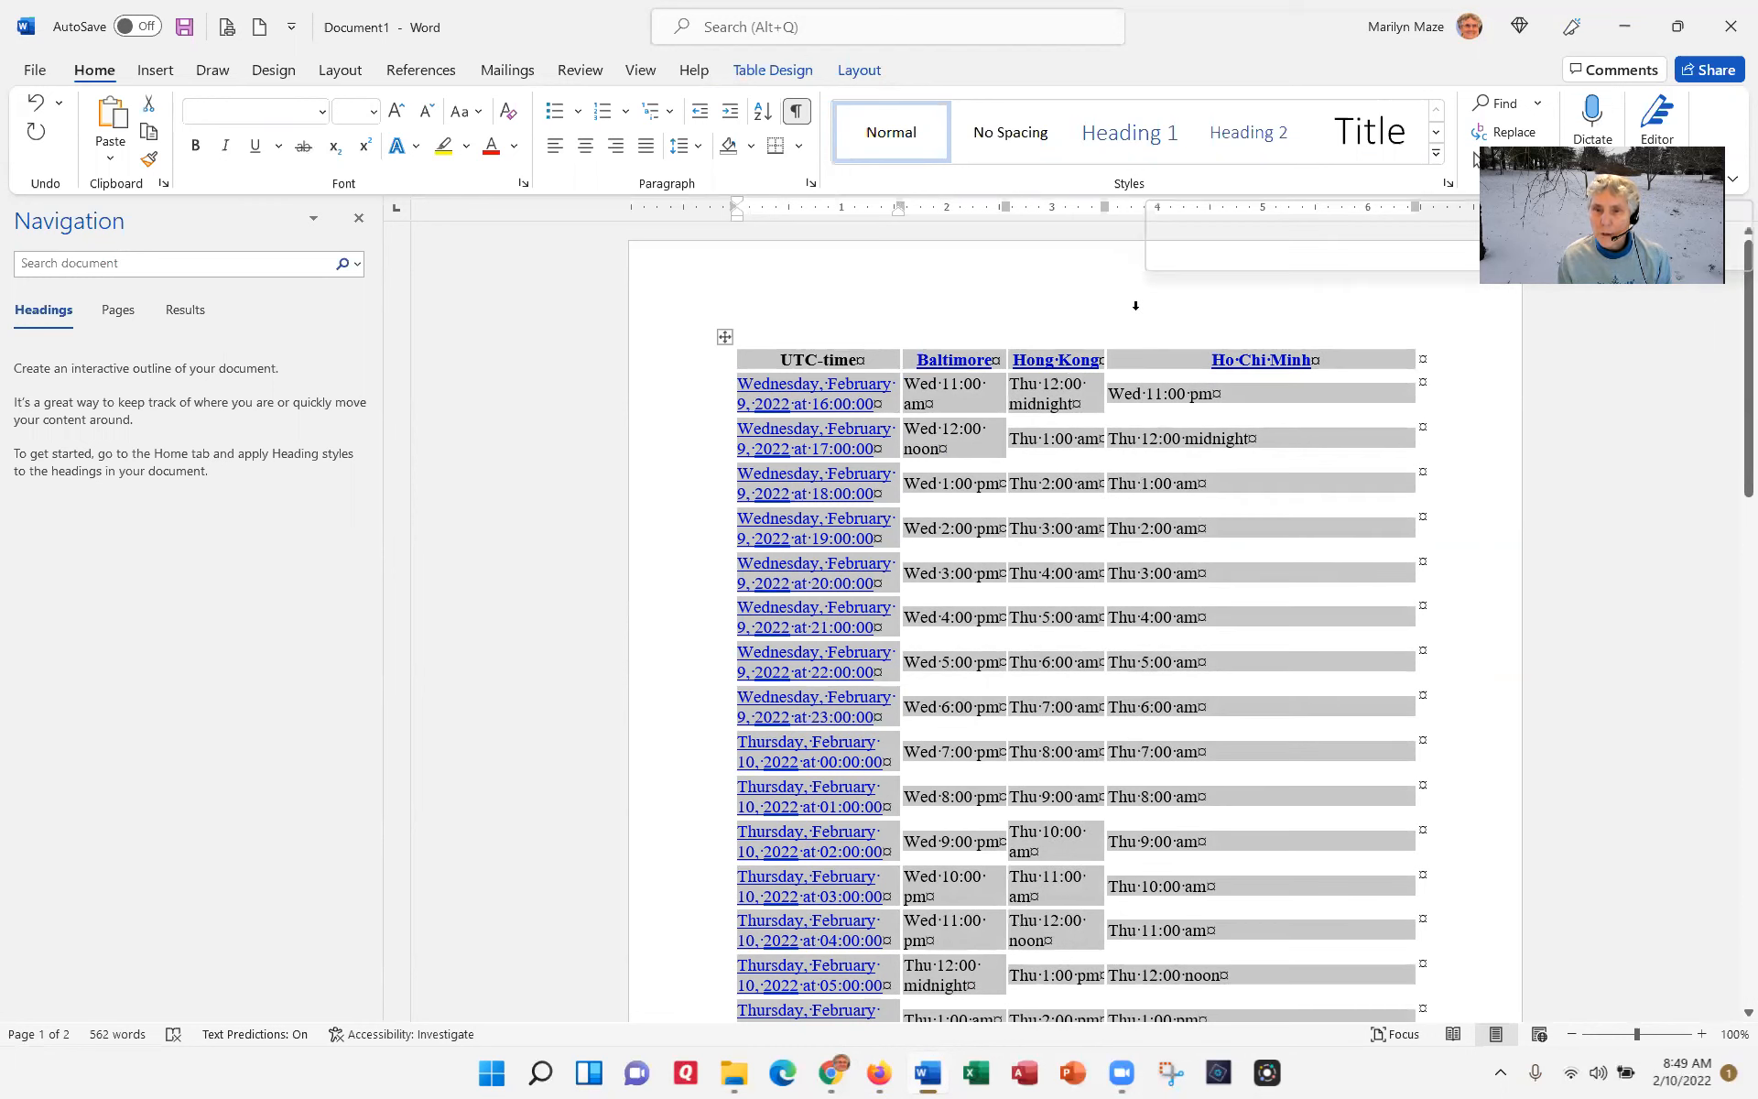
pyautogui.rightClick(827, 373)
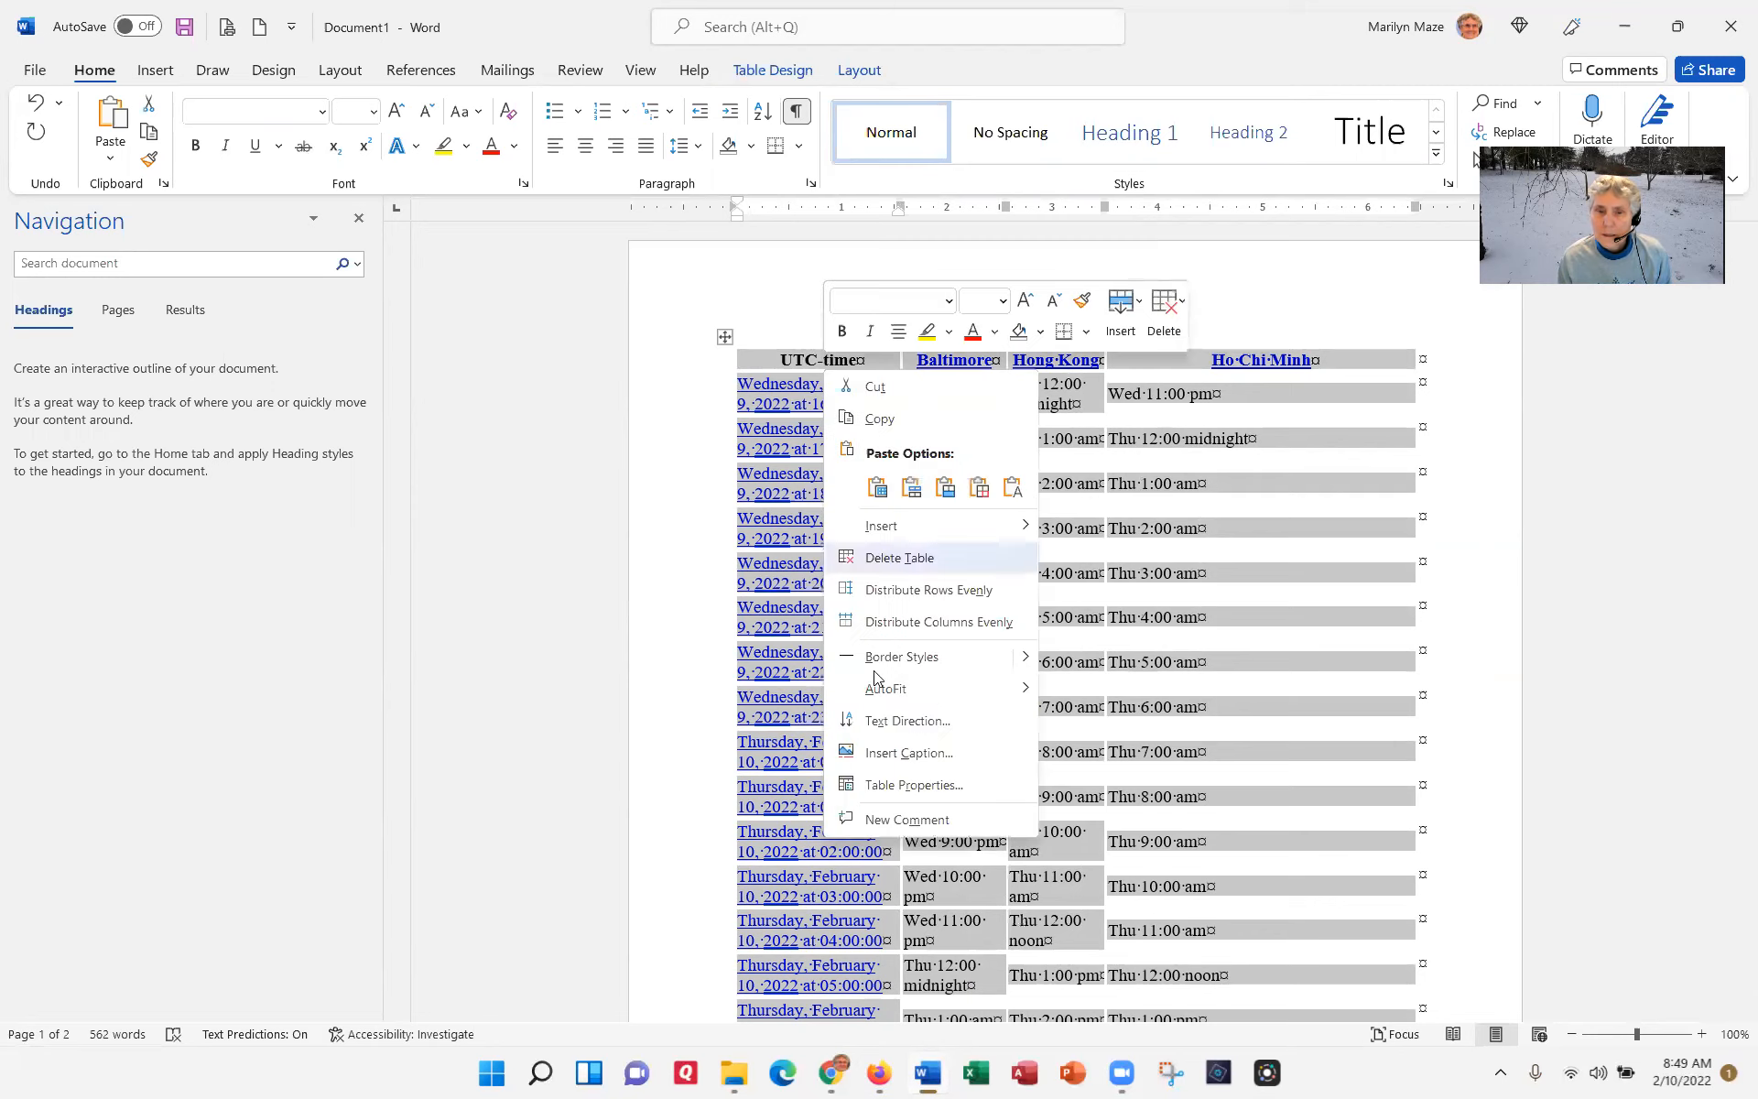
pyautogui.click(925, 787)
pyautogui.click(919, 694)
pyautogui.click(584, 508)
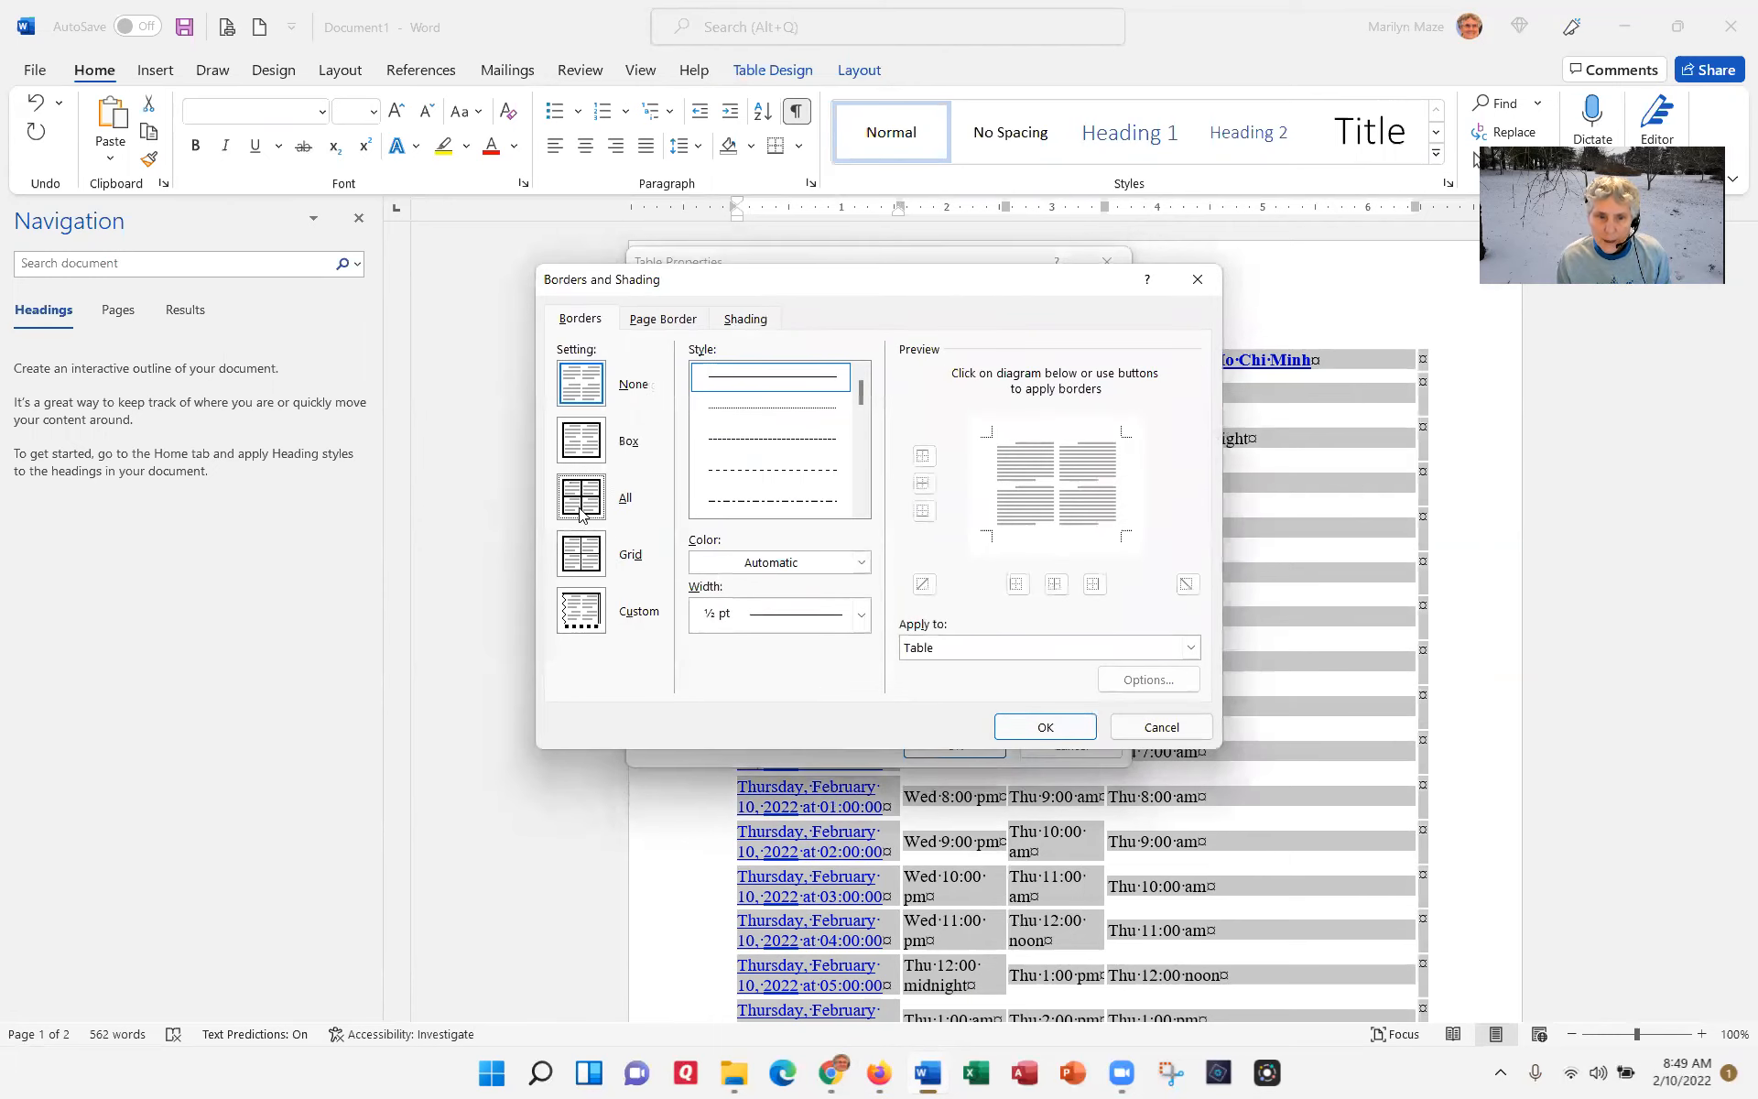
pyautogui.click(1047, 727)
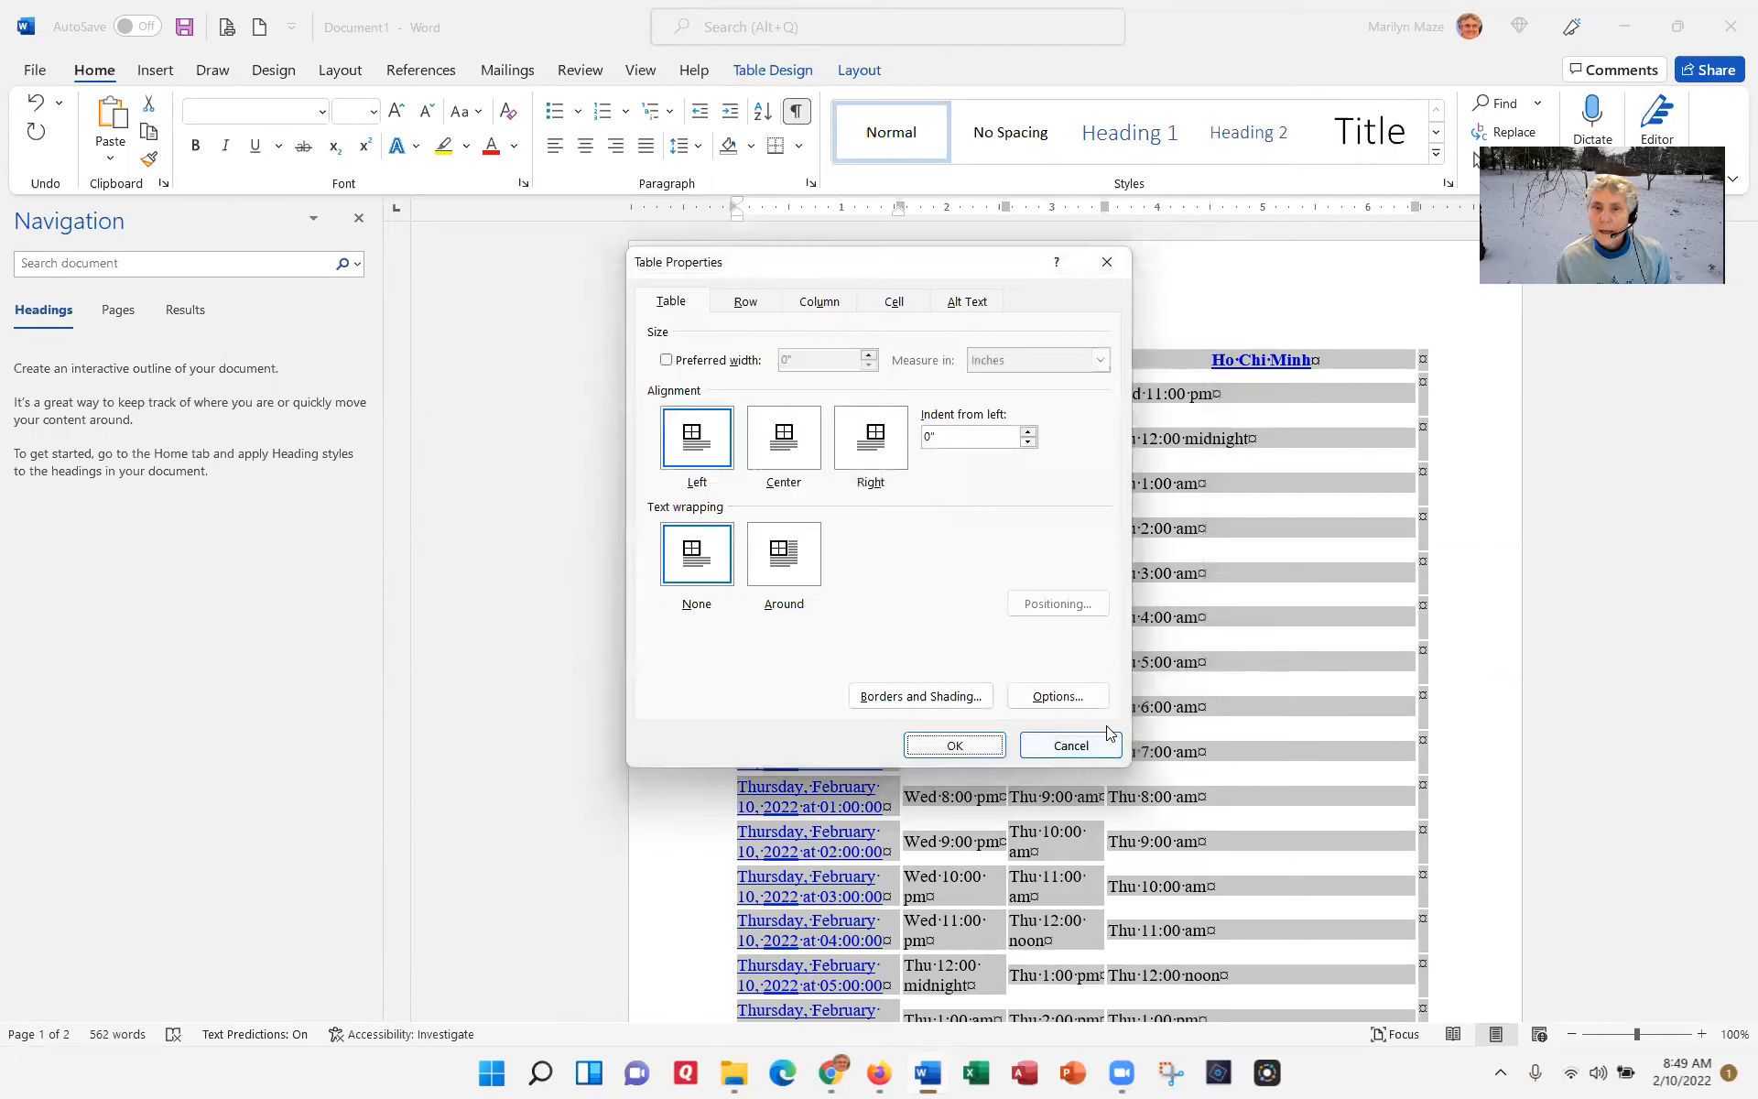
pyautogui.click(955, 746)
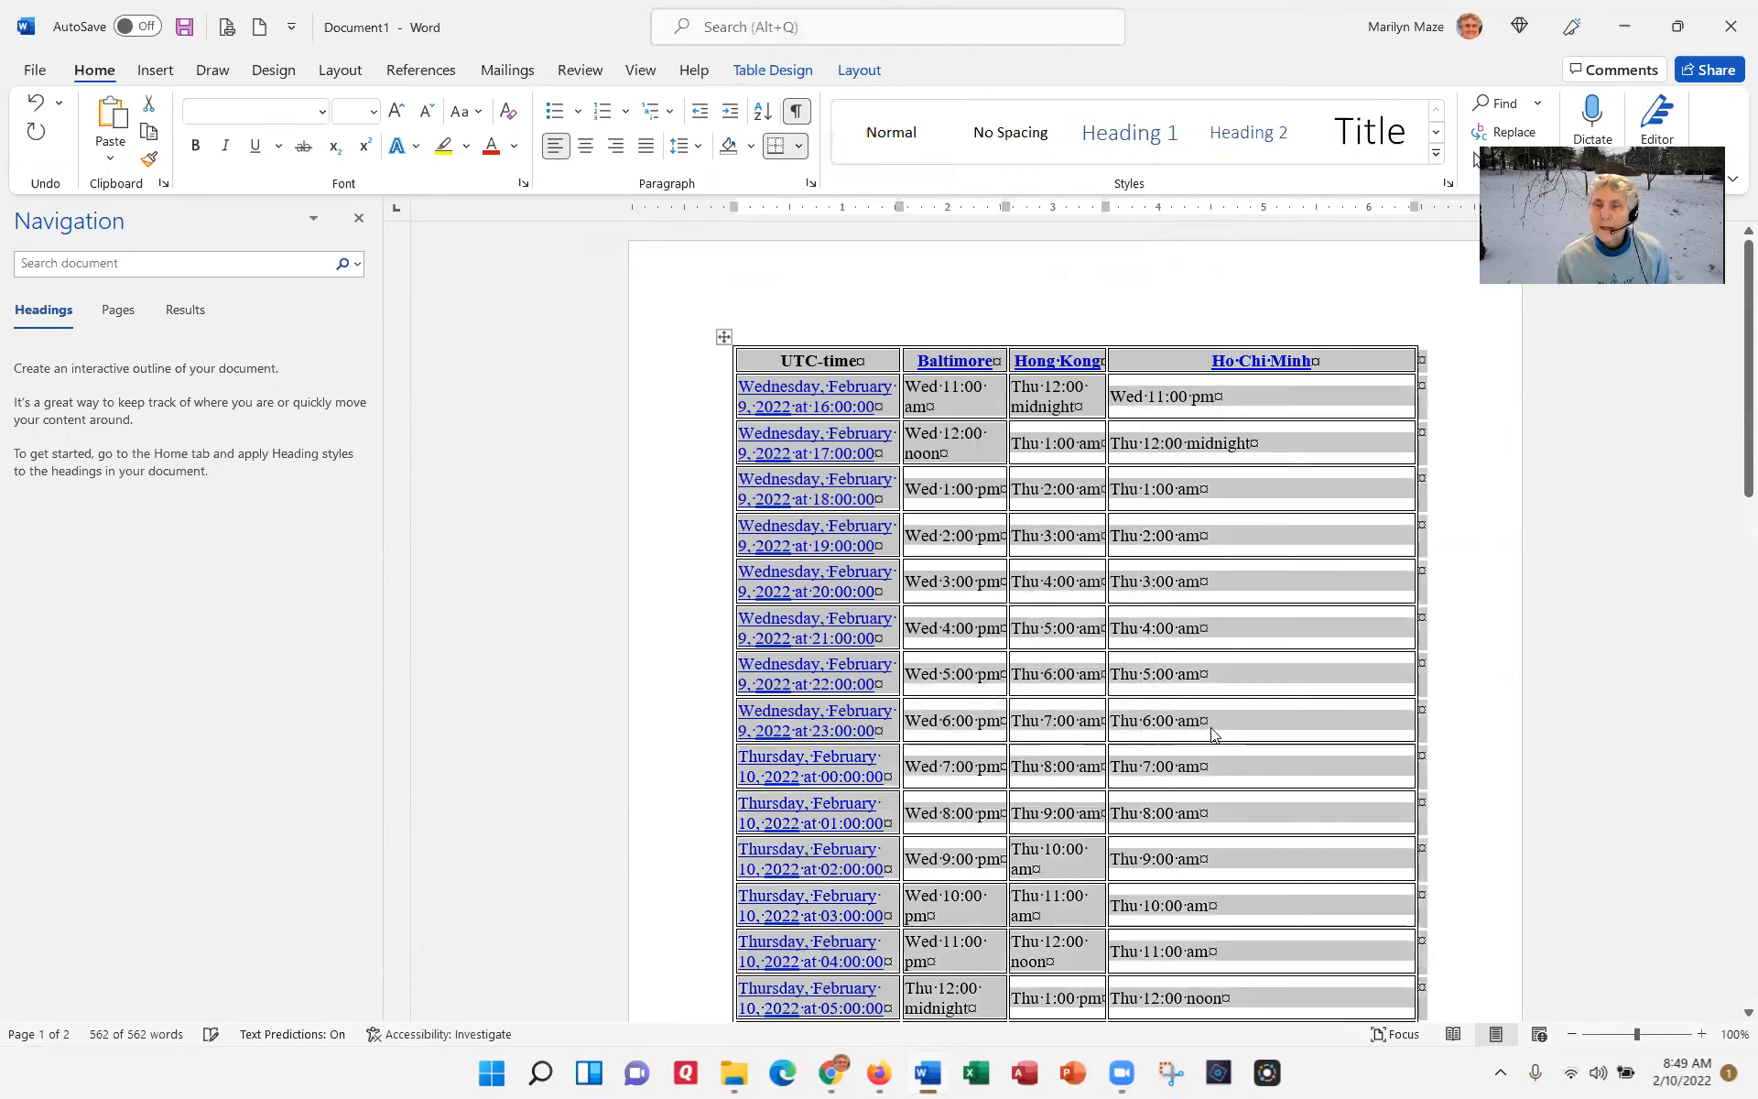
# Step: Delete the UTC-time column from the table
pyautogui.click(1498, 604)
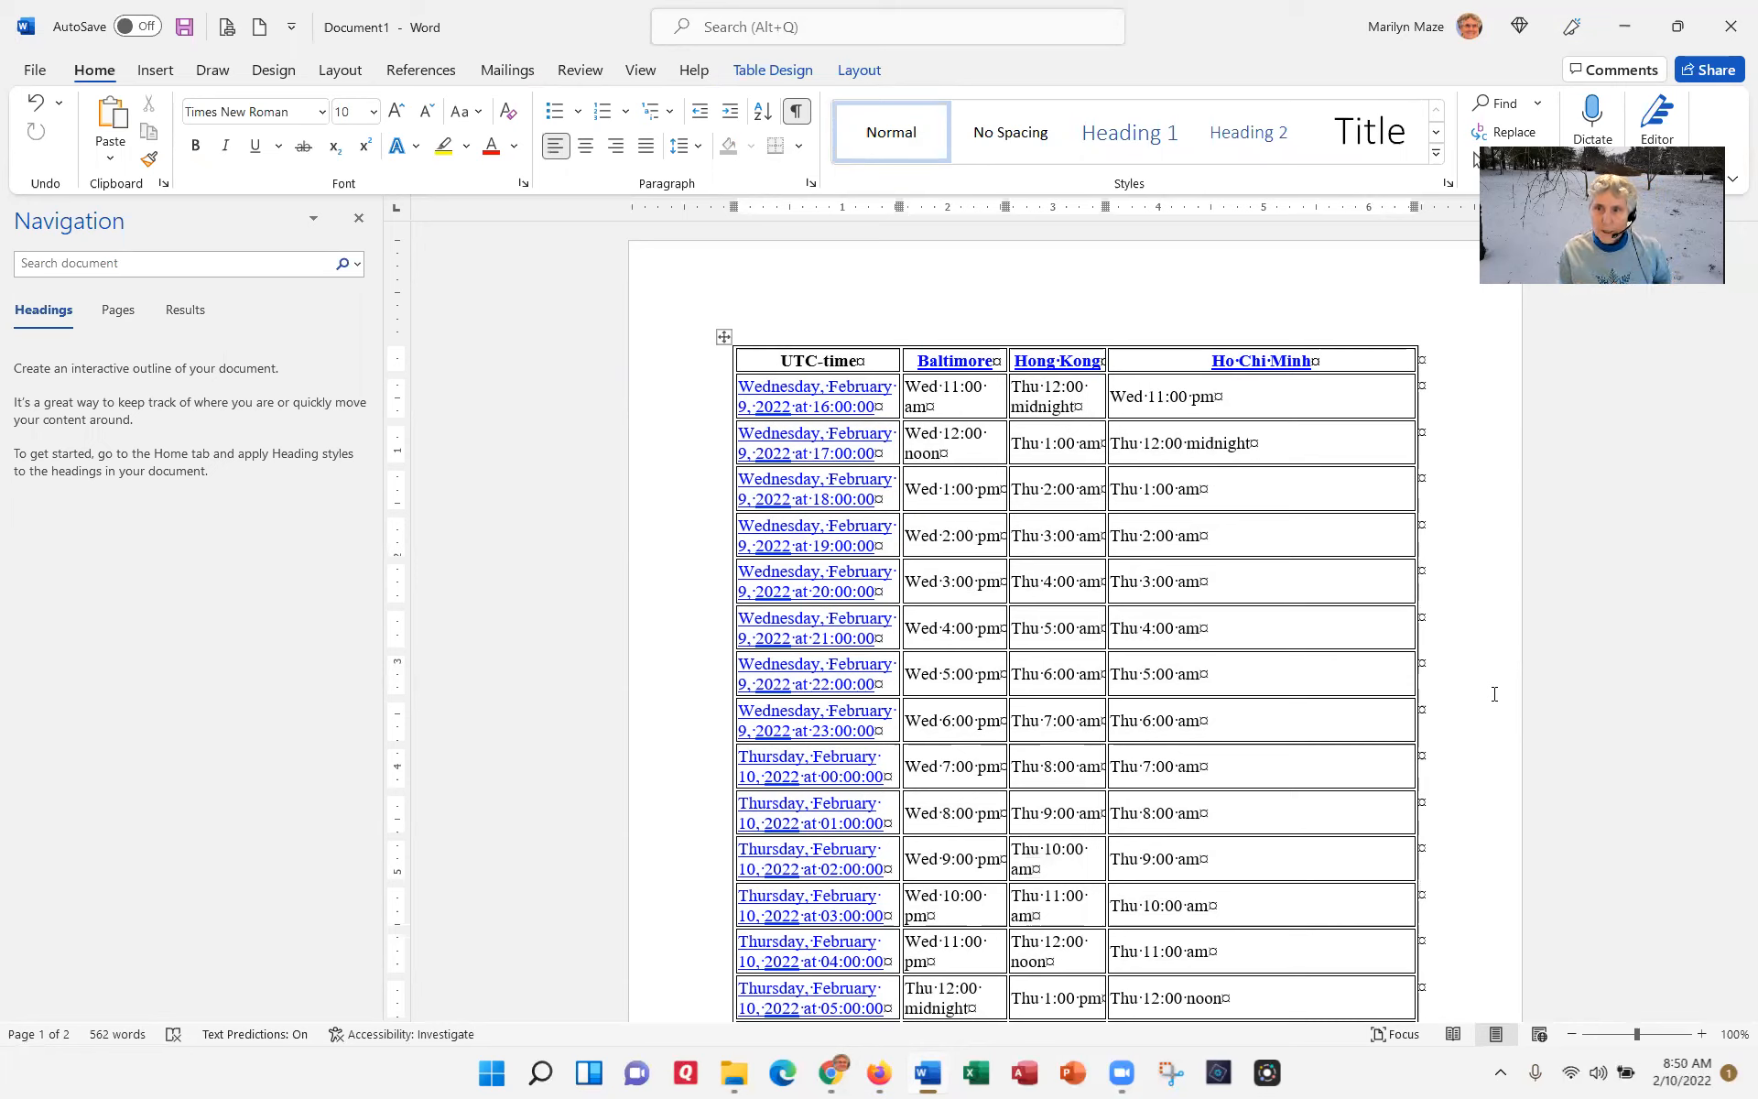
pyautogui.click(811, 326)
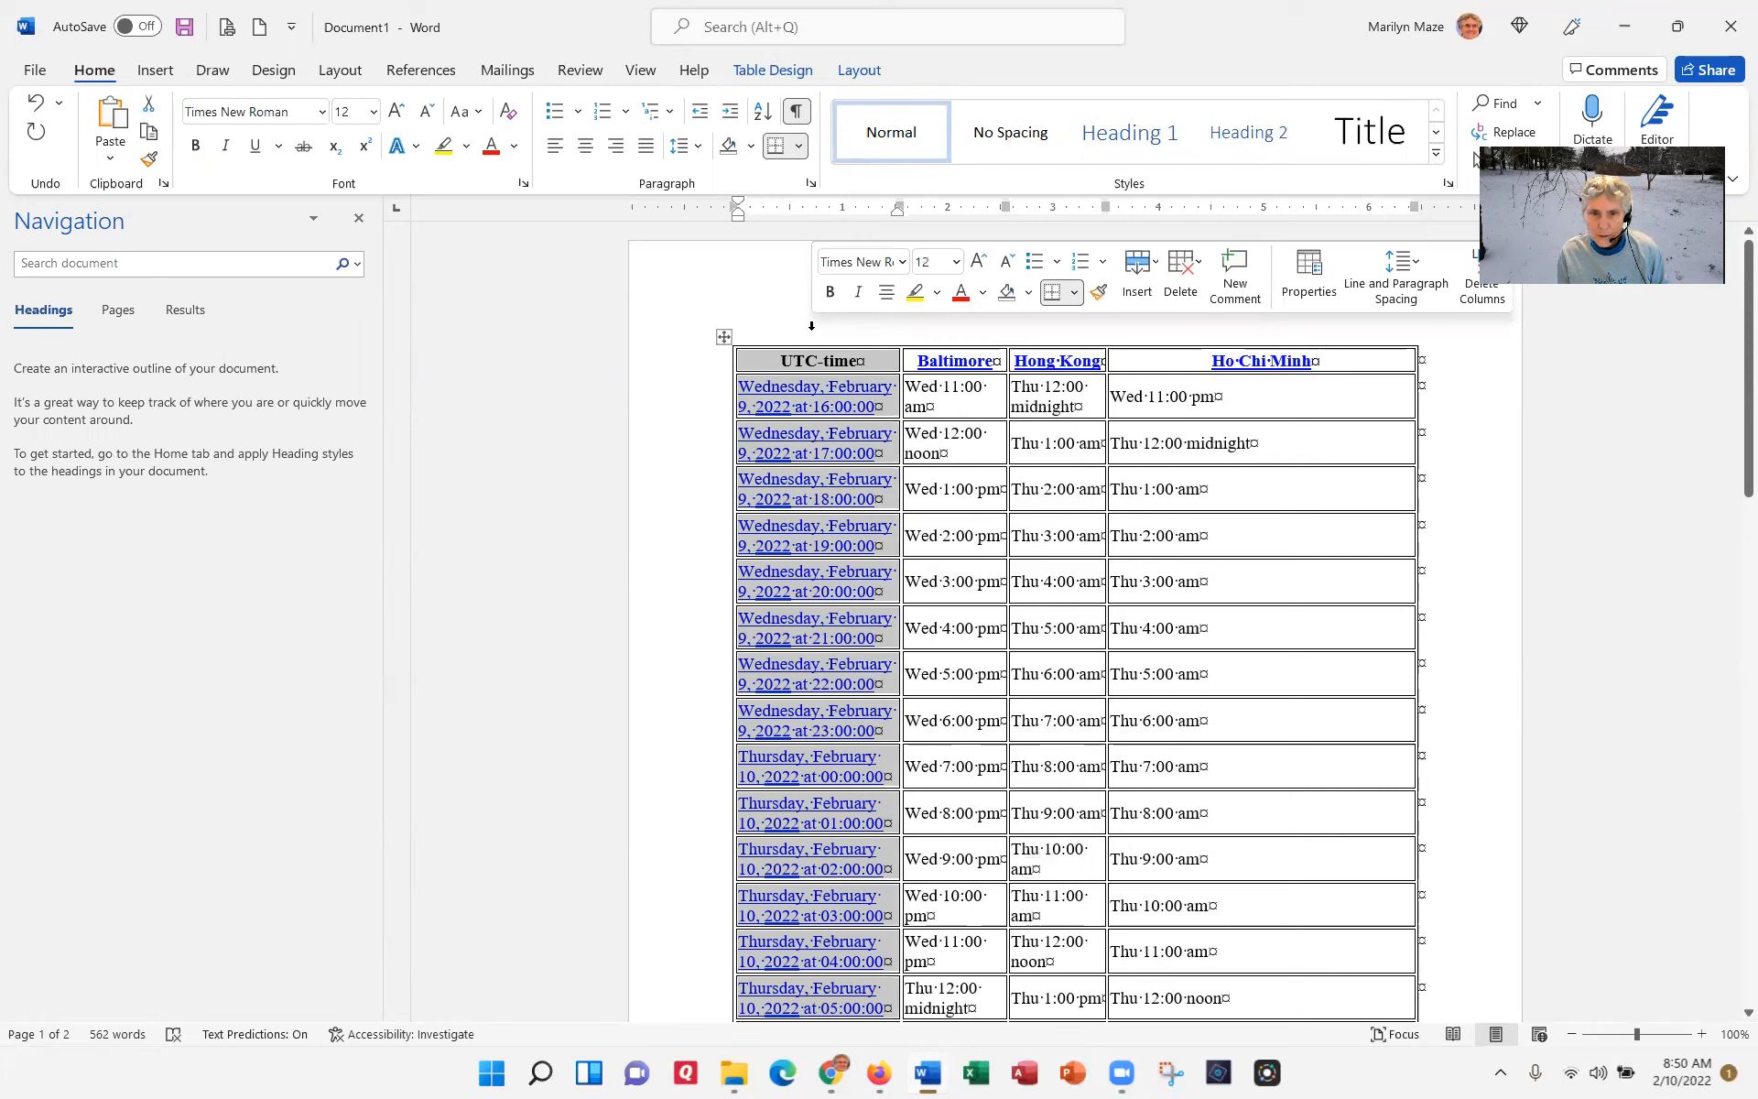
pyautogui.rightClick(809, 367)
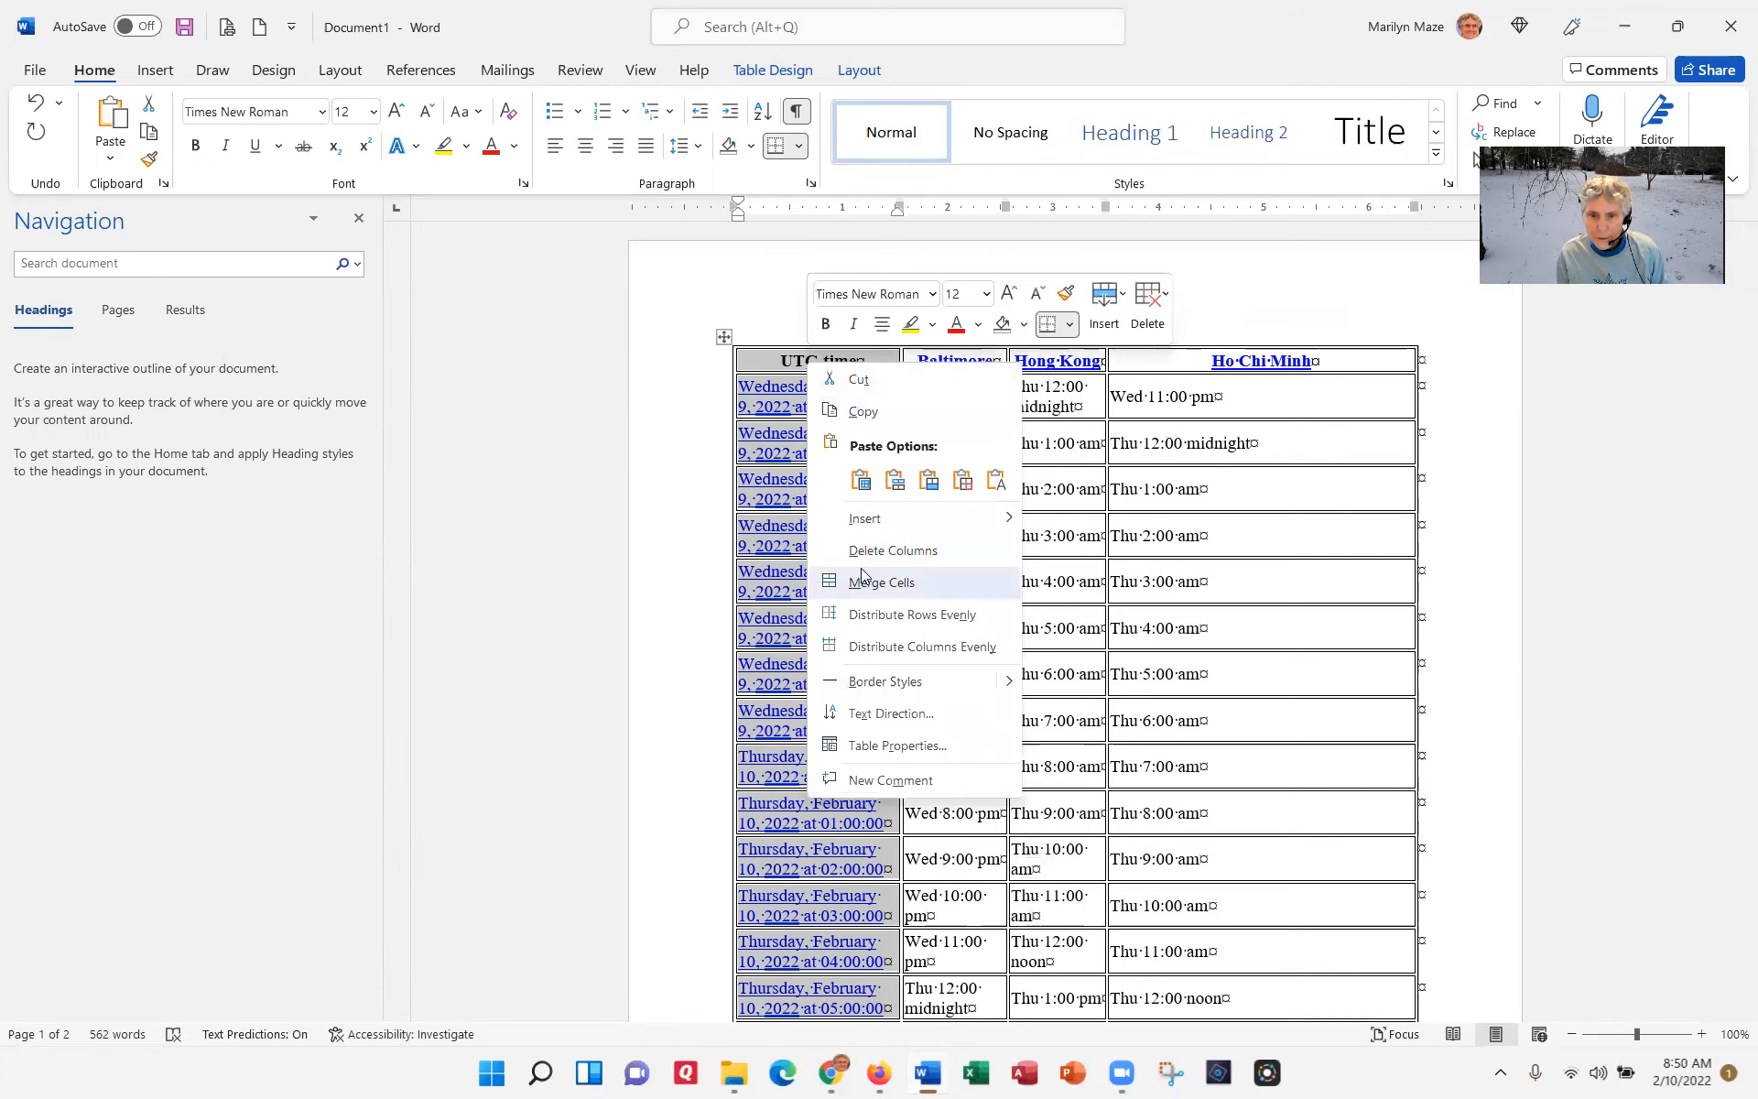
pyautogui.click(879, 550)
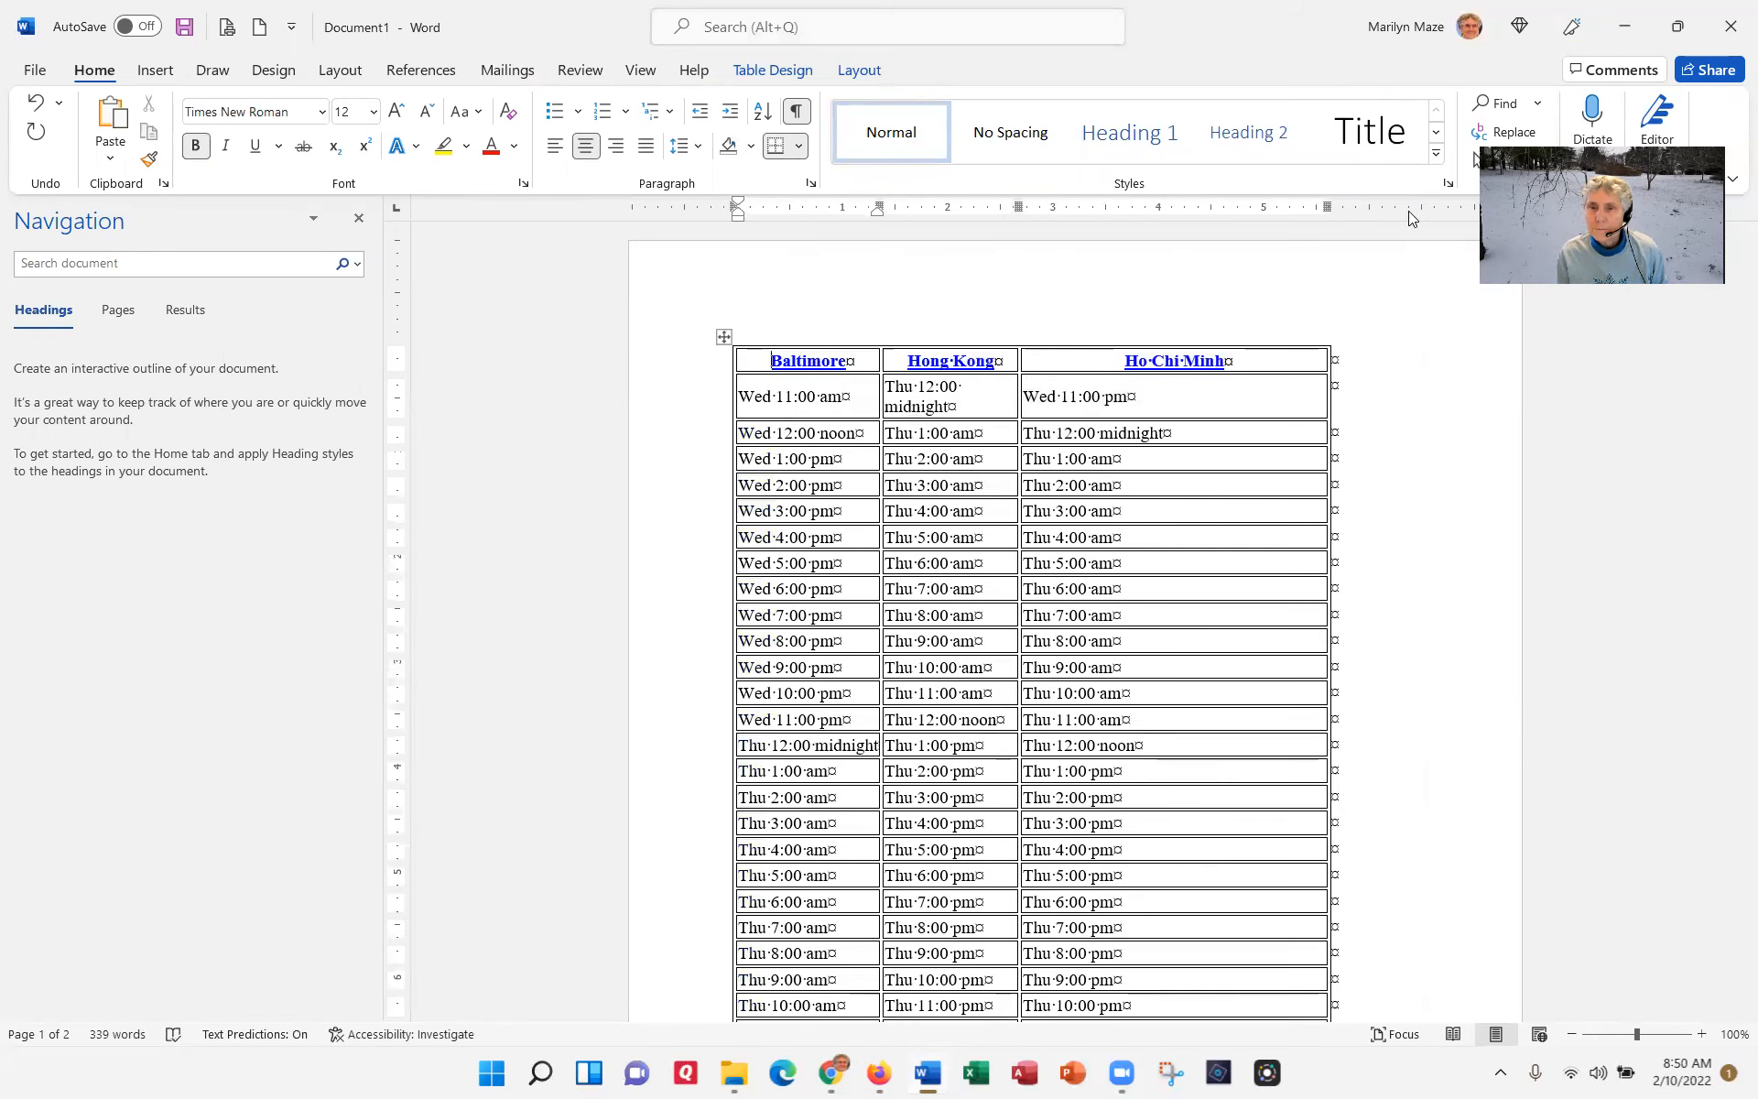
# Step: Narrow the Ho Chi Minh column and retitle the Hong Kong heading as Macau
pyautogui.moveTo(1328, 194); pyautogui.dragTo(1199, 195)
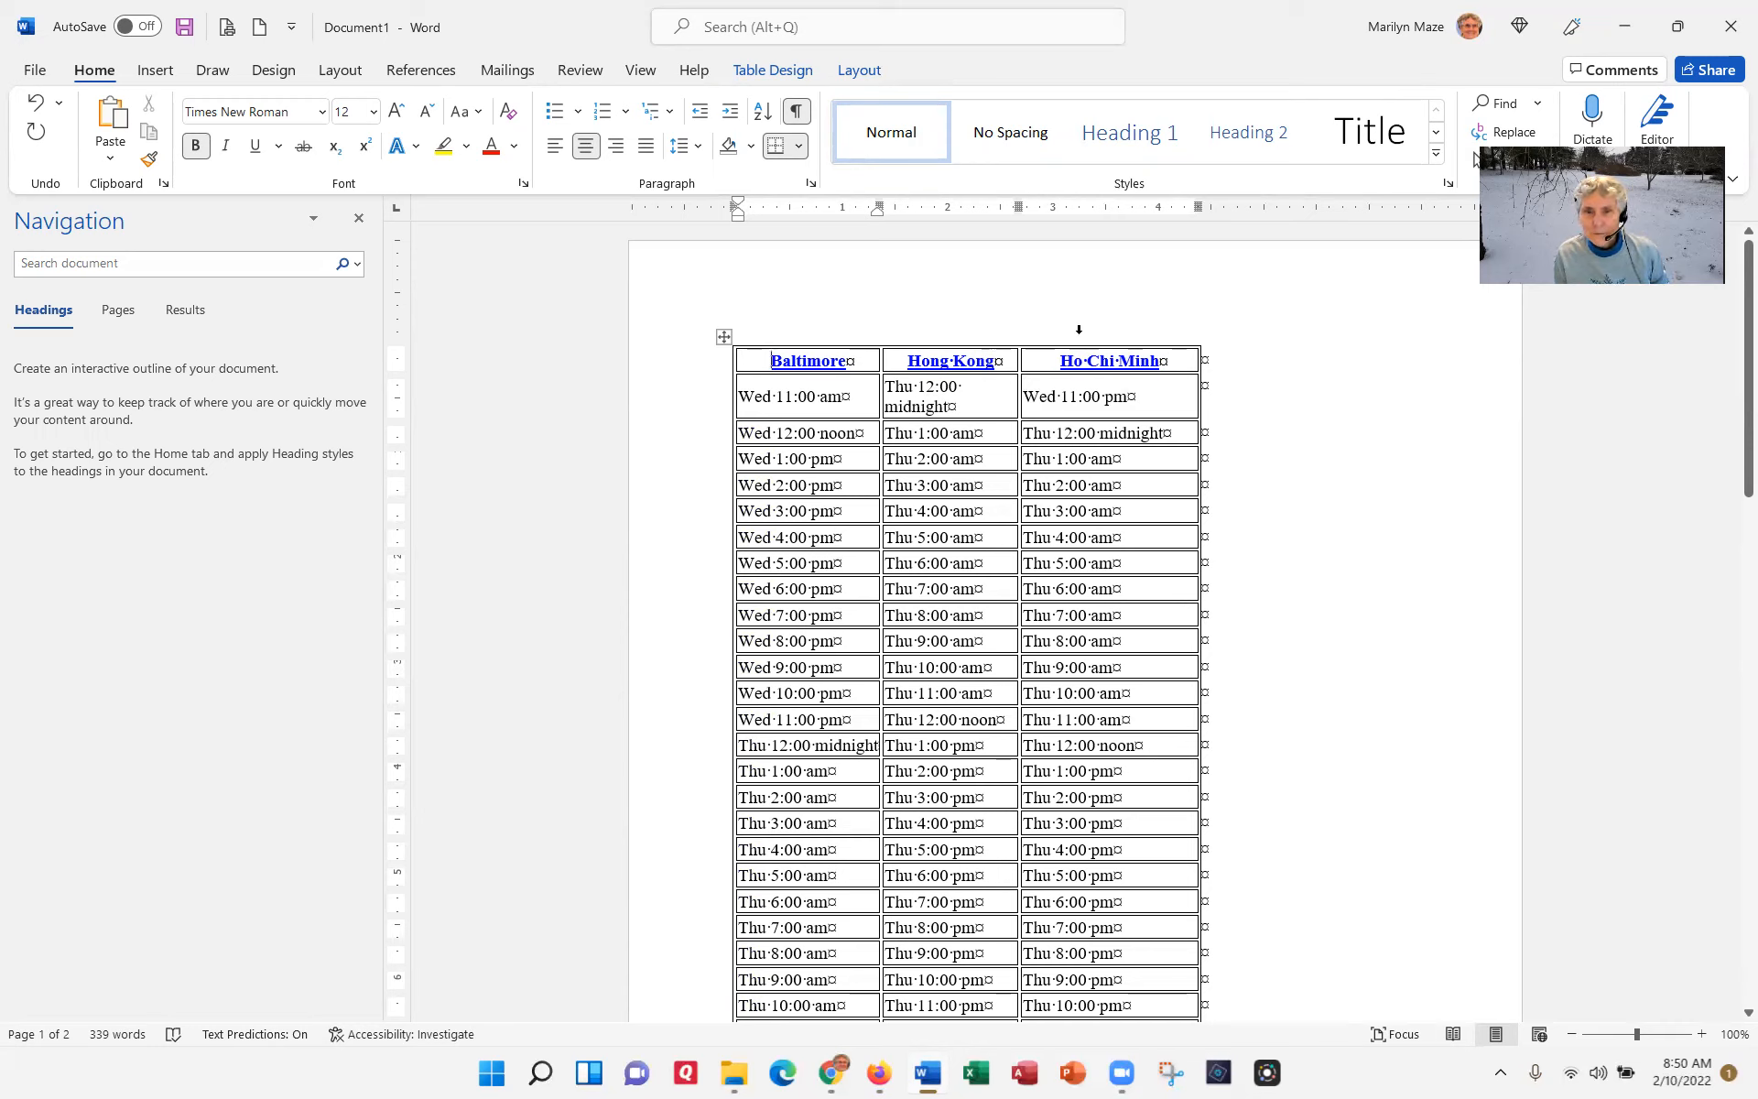
pyautogui.moveTo(998, 360); pyautogui.dragTo(907, 363)
pyautogui.write('cau')
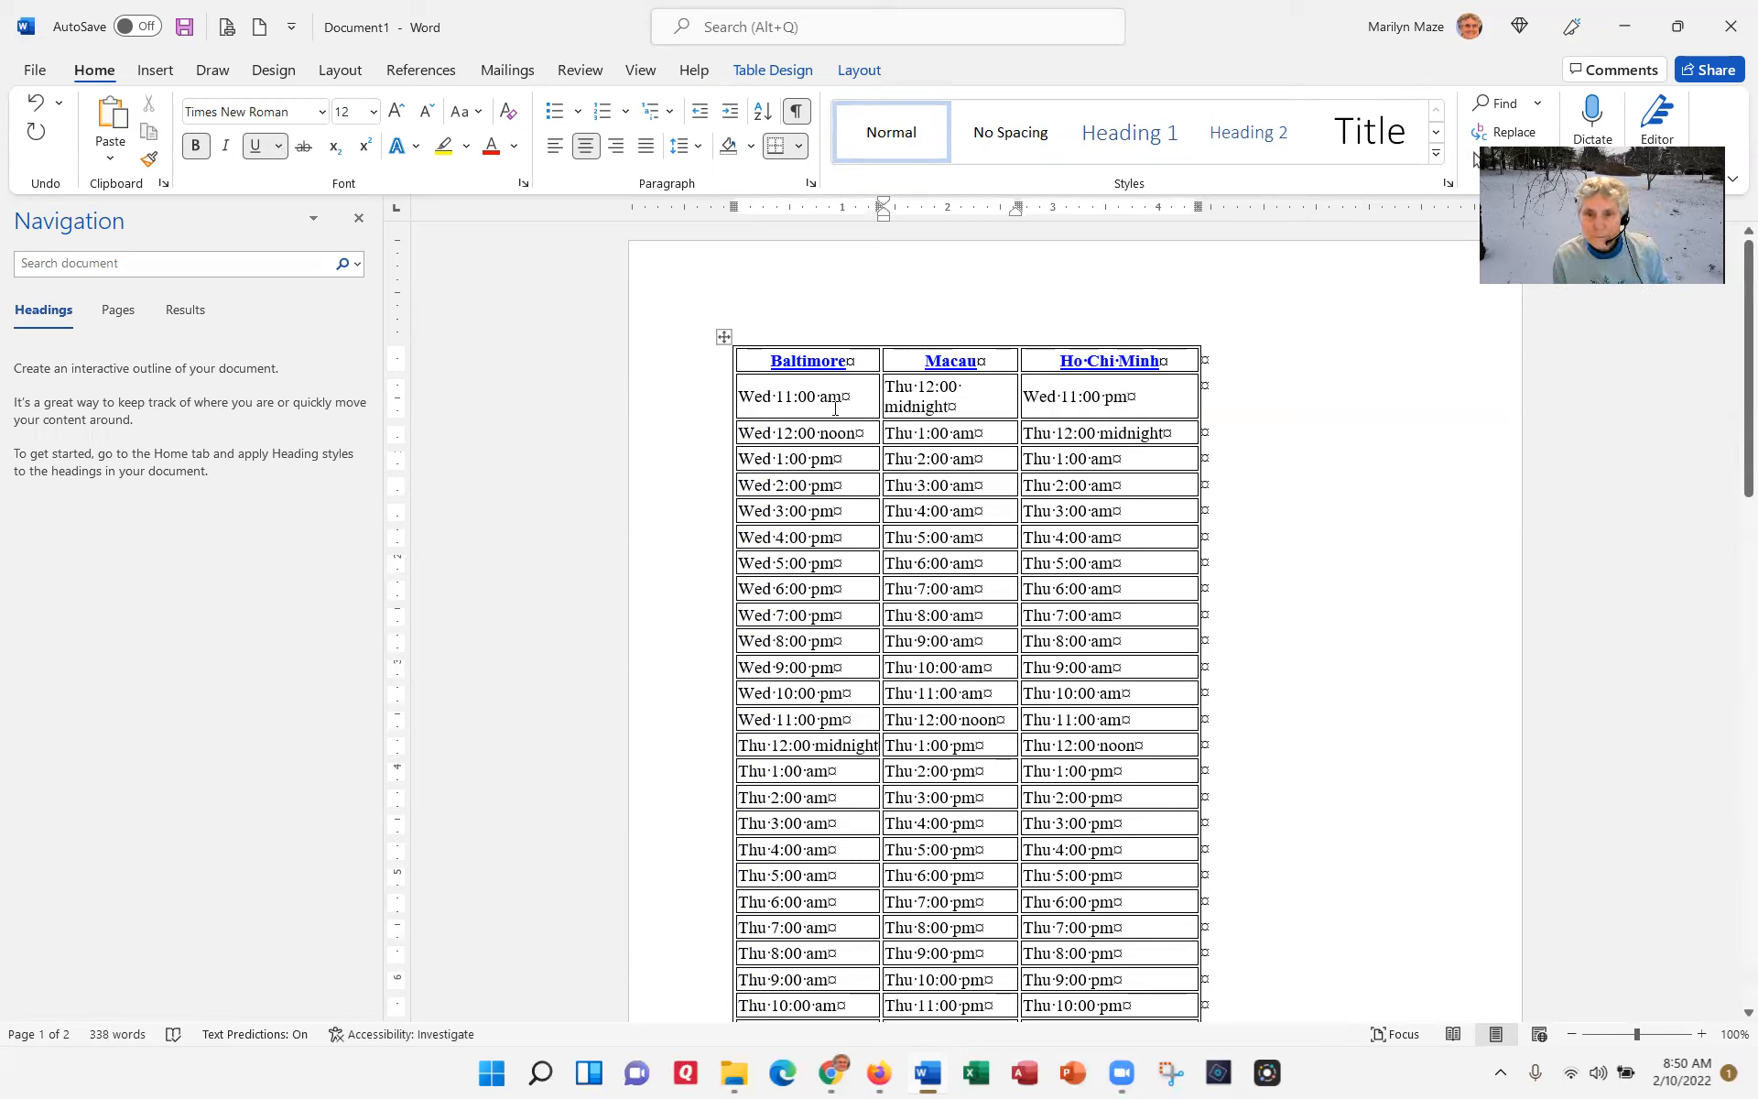
# Step: Delete the rows from Wed 11:00 am through Wed 5:00 pm Baltimore time
pyautogui.click(690, 405)
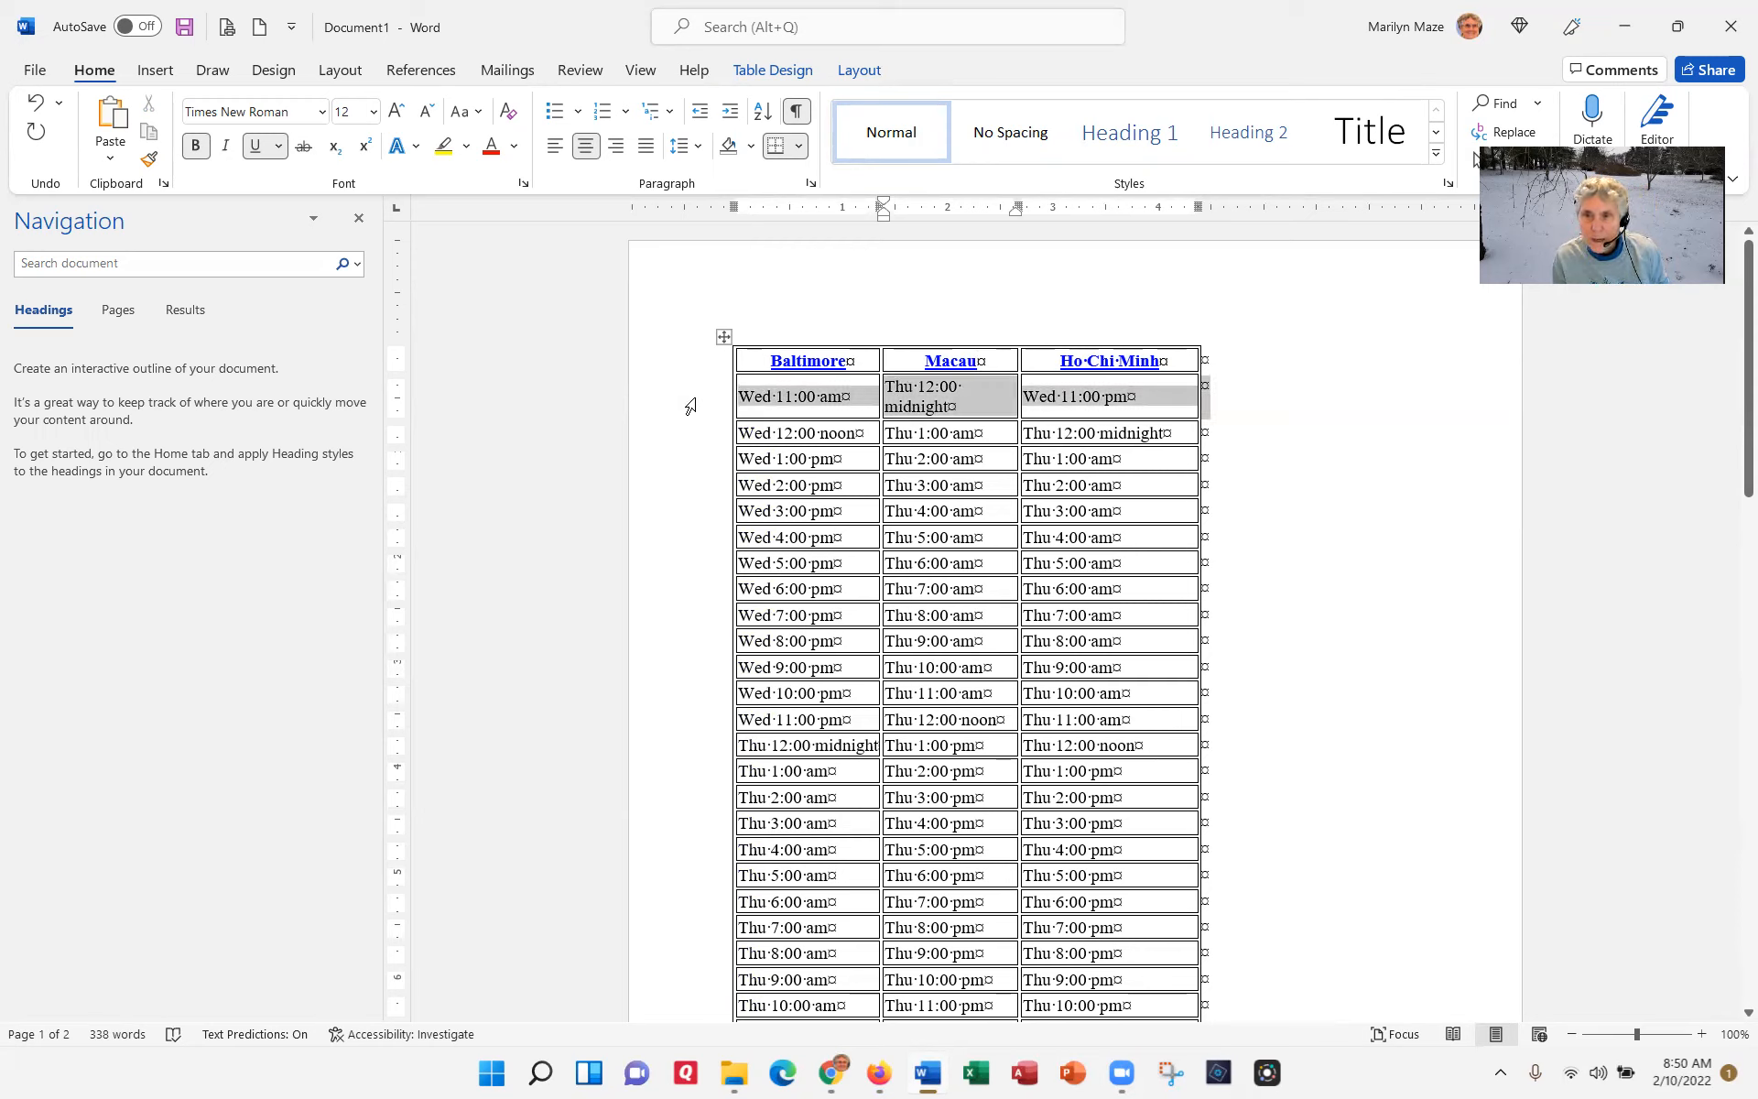
pyautogui.moveTo(690, 406); pyautogui.dragTo(716, 573)
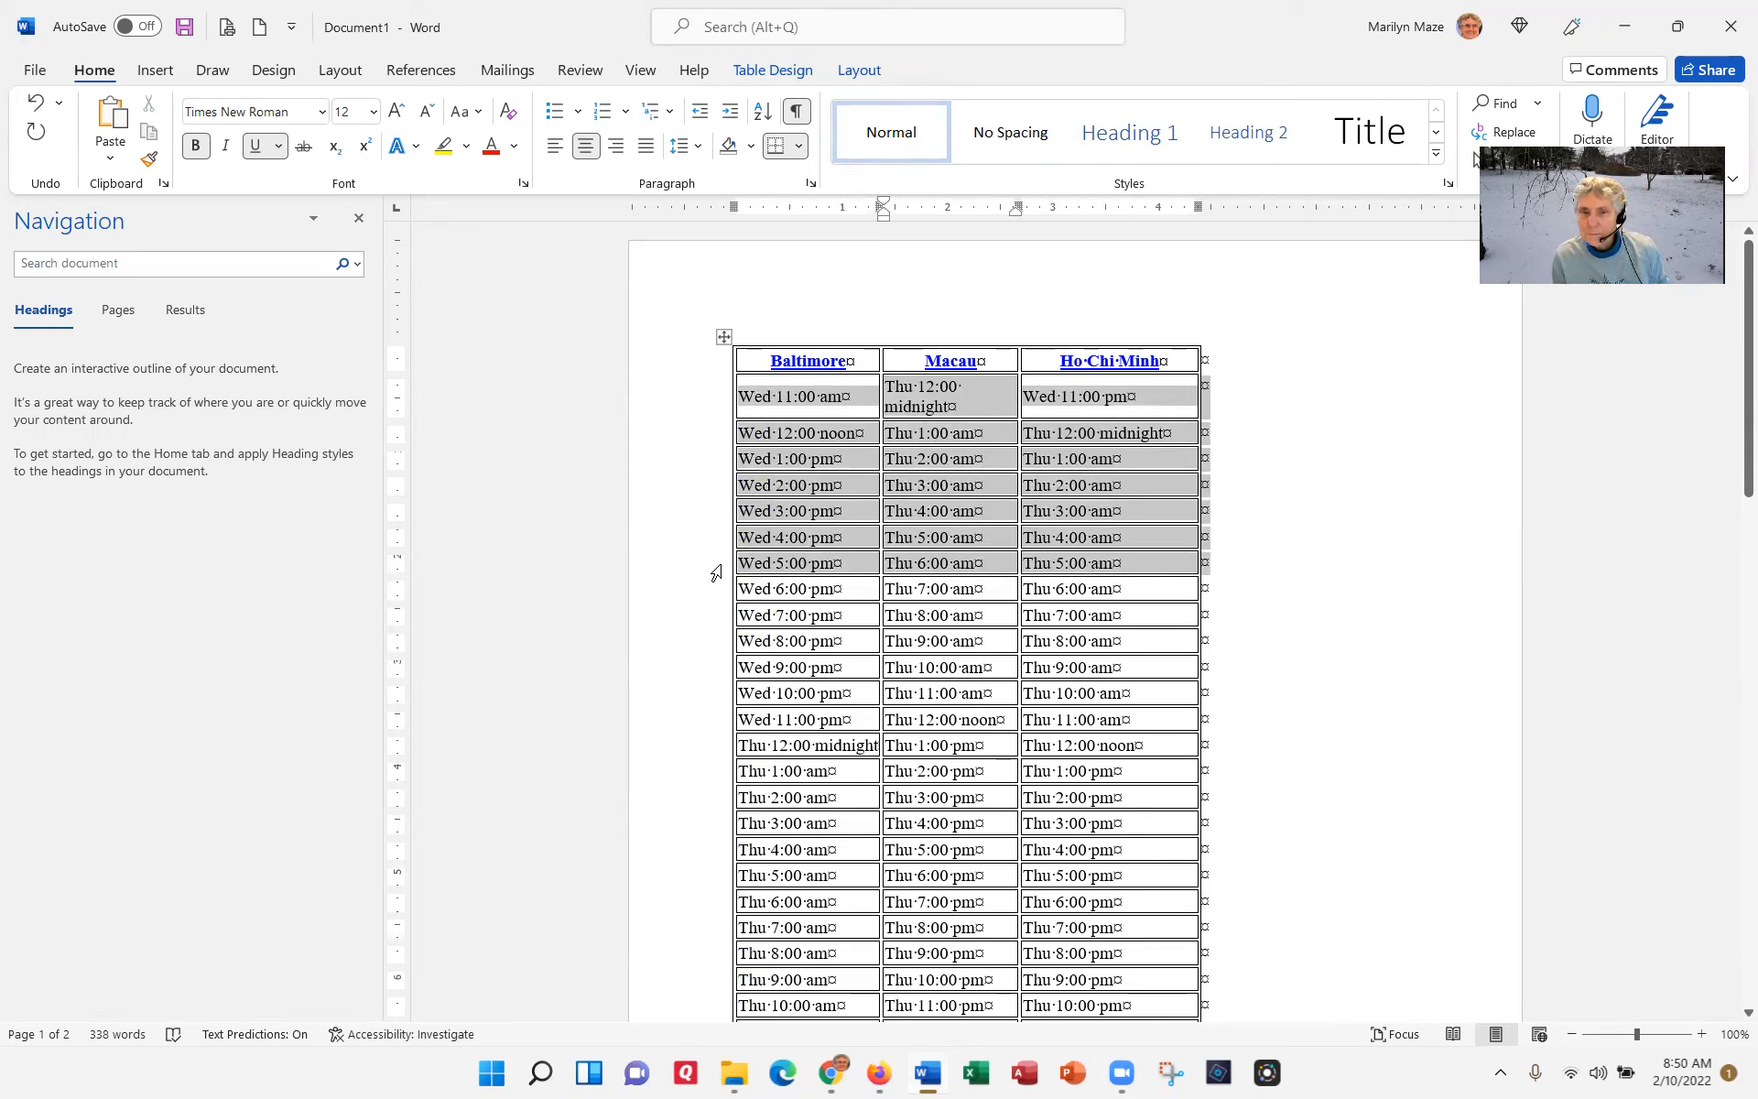
pyautogui.moveTo(716, 573); pyautogui.dragTo(720, 570)
pyautogui.rightClick(722, 568)
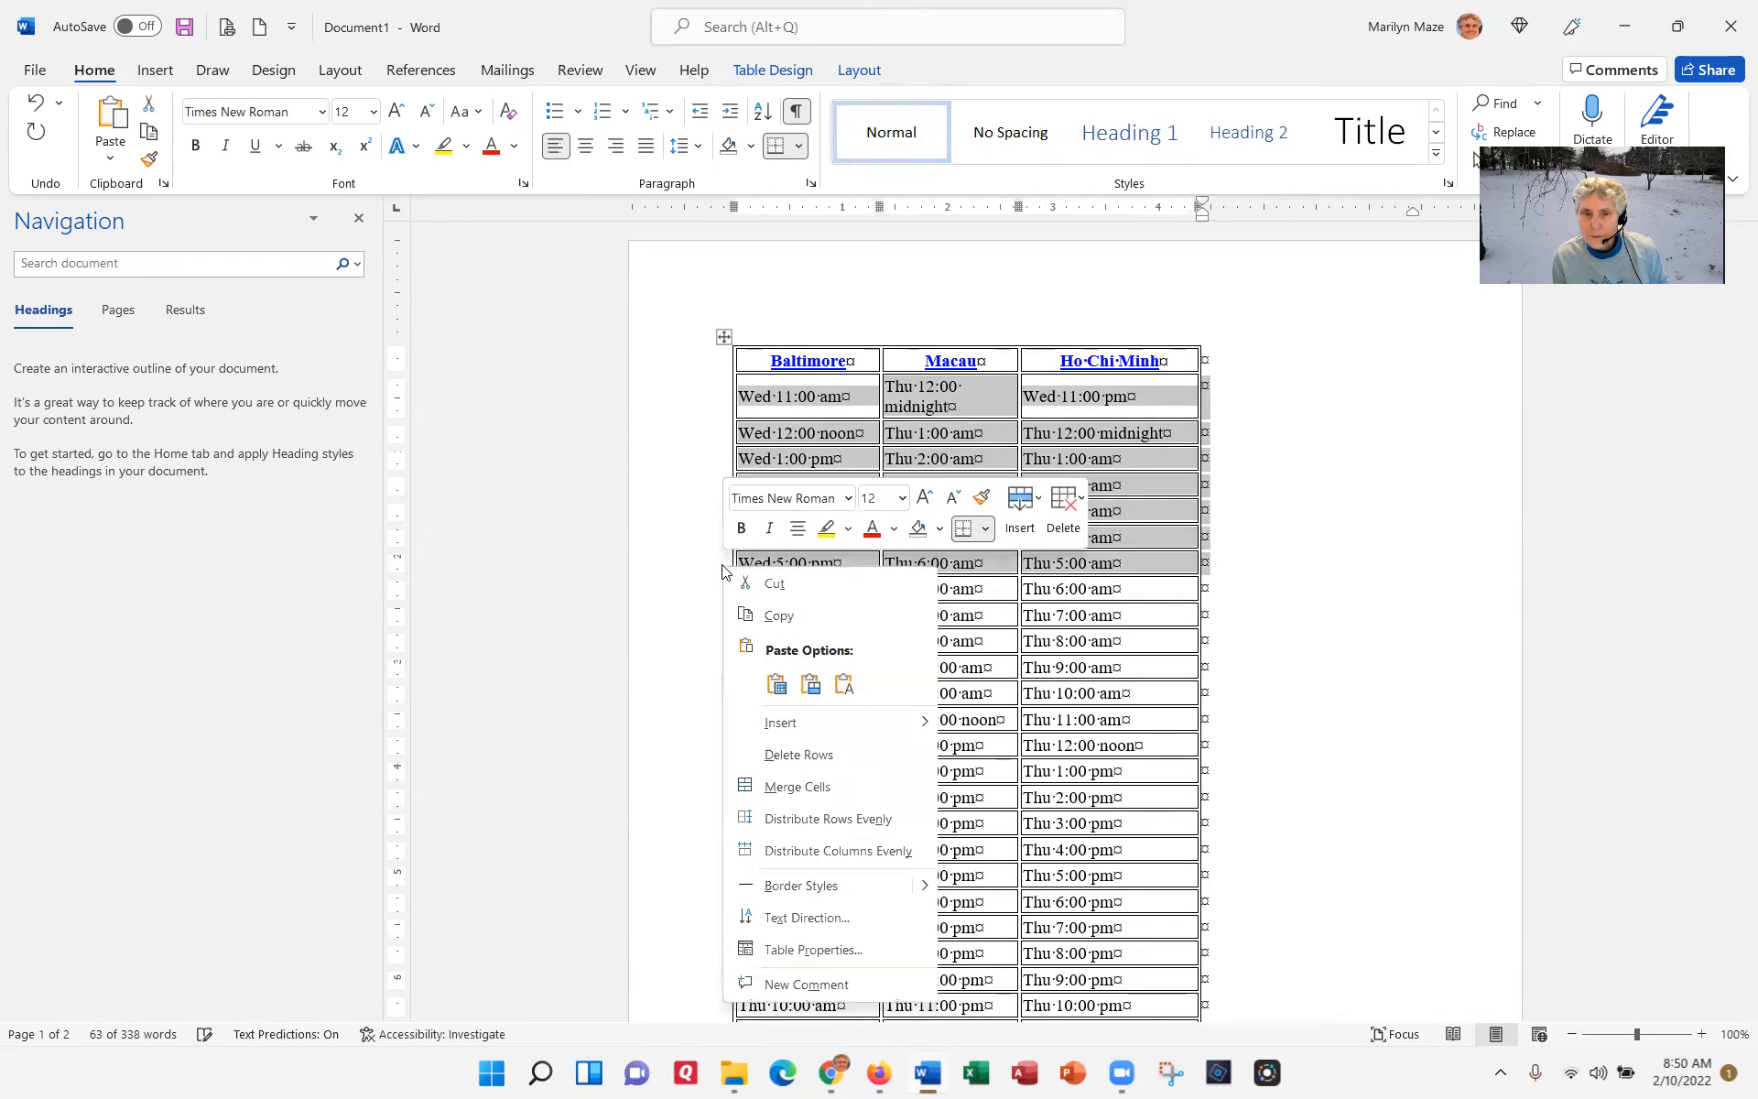
pyautogui.click(799, 756)
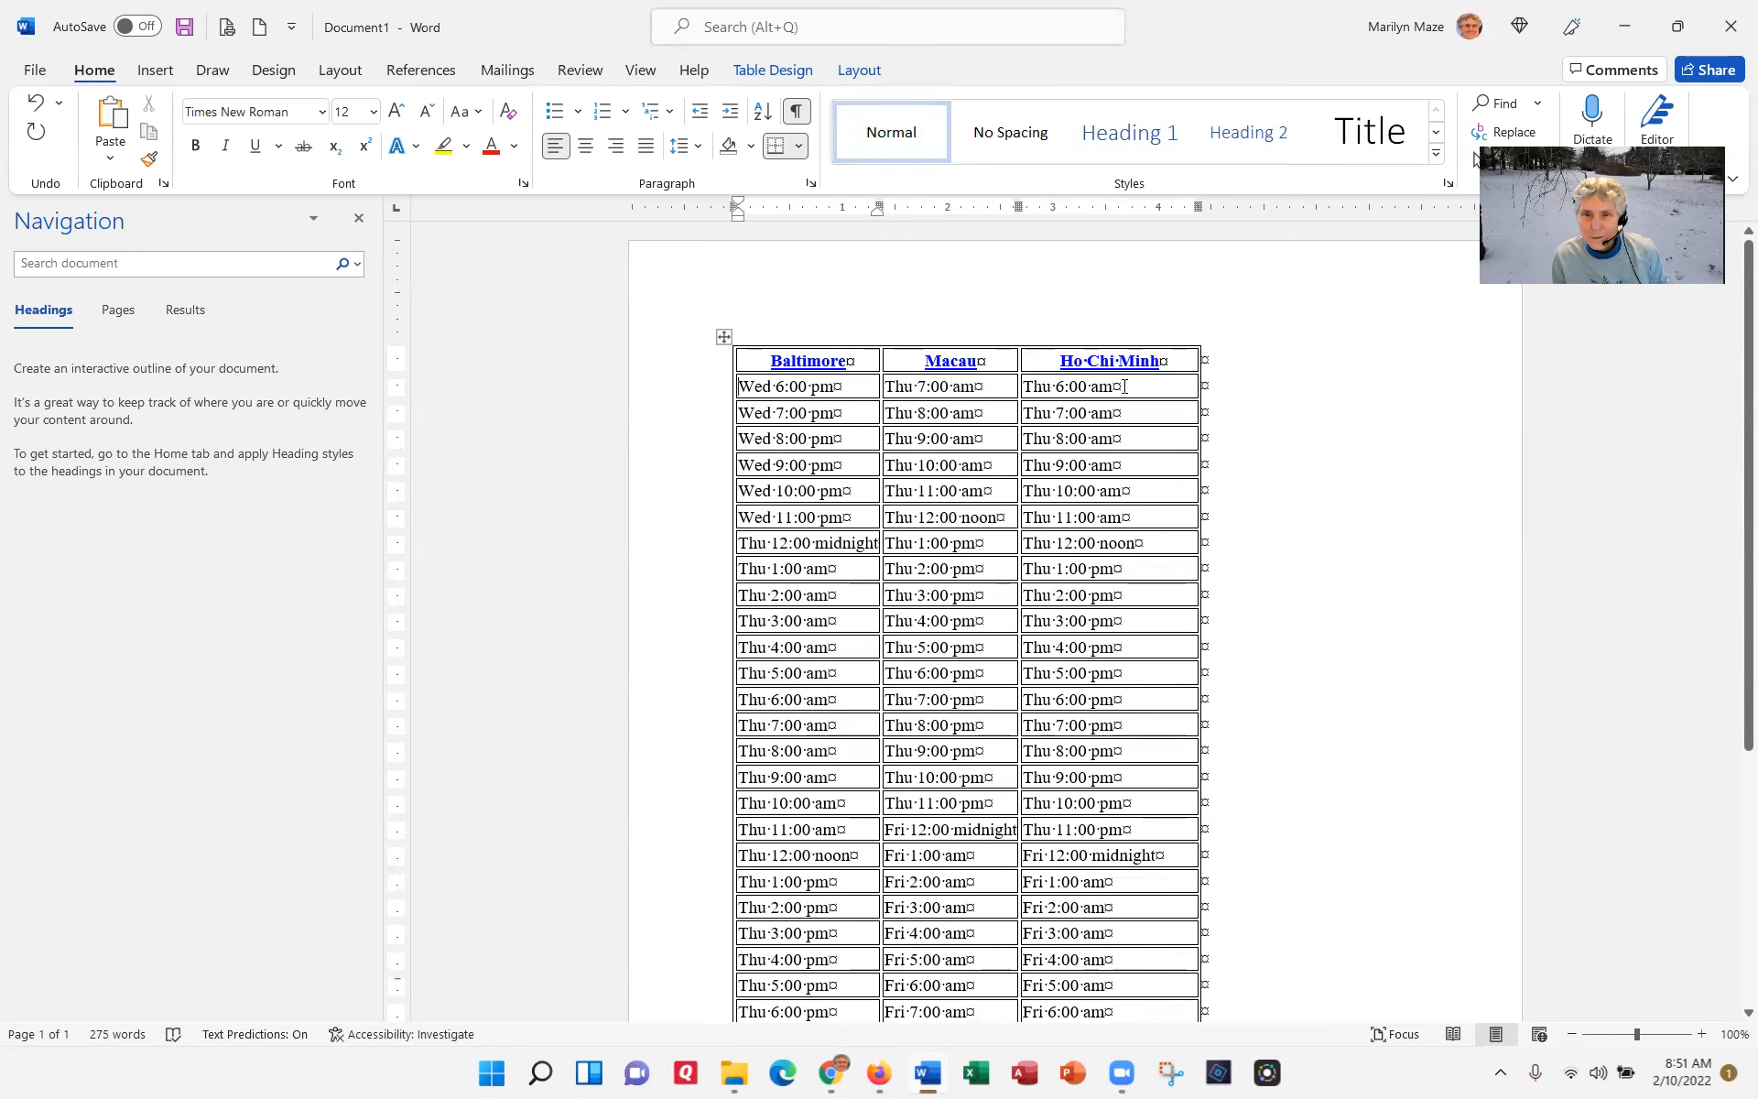
# Step: Delete the Wed 6:00 pm Baltimore row
pyautogui.click(668, 389)
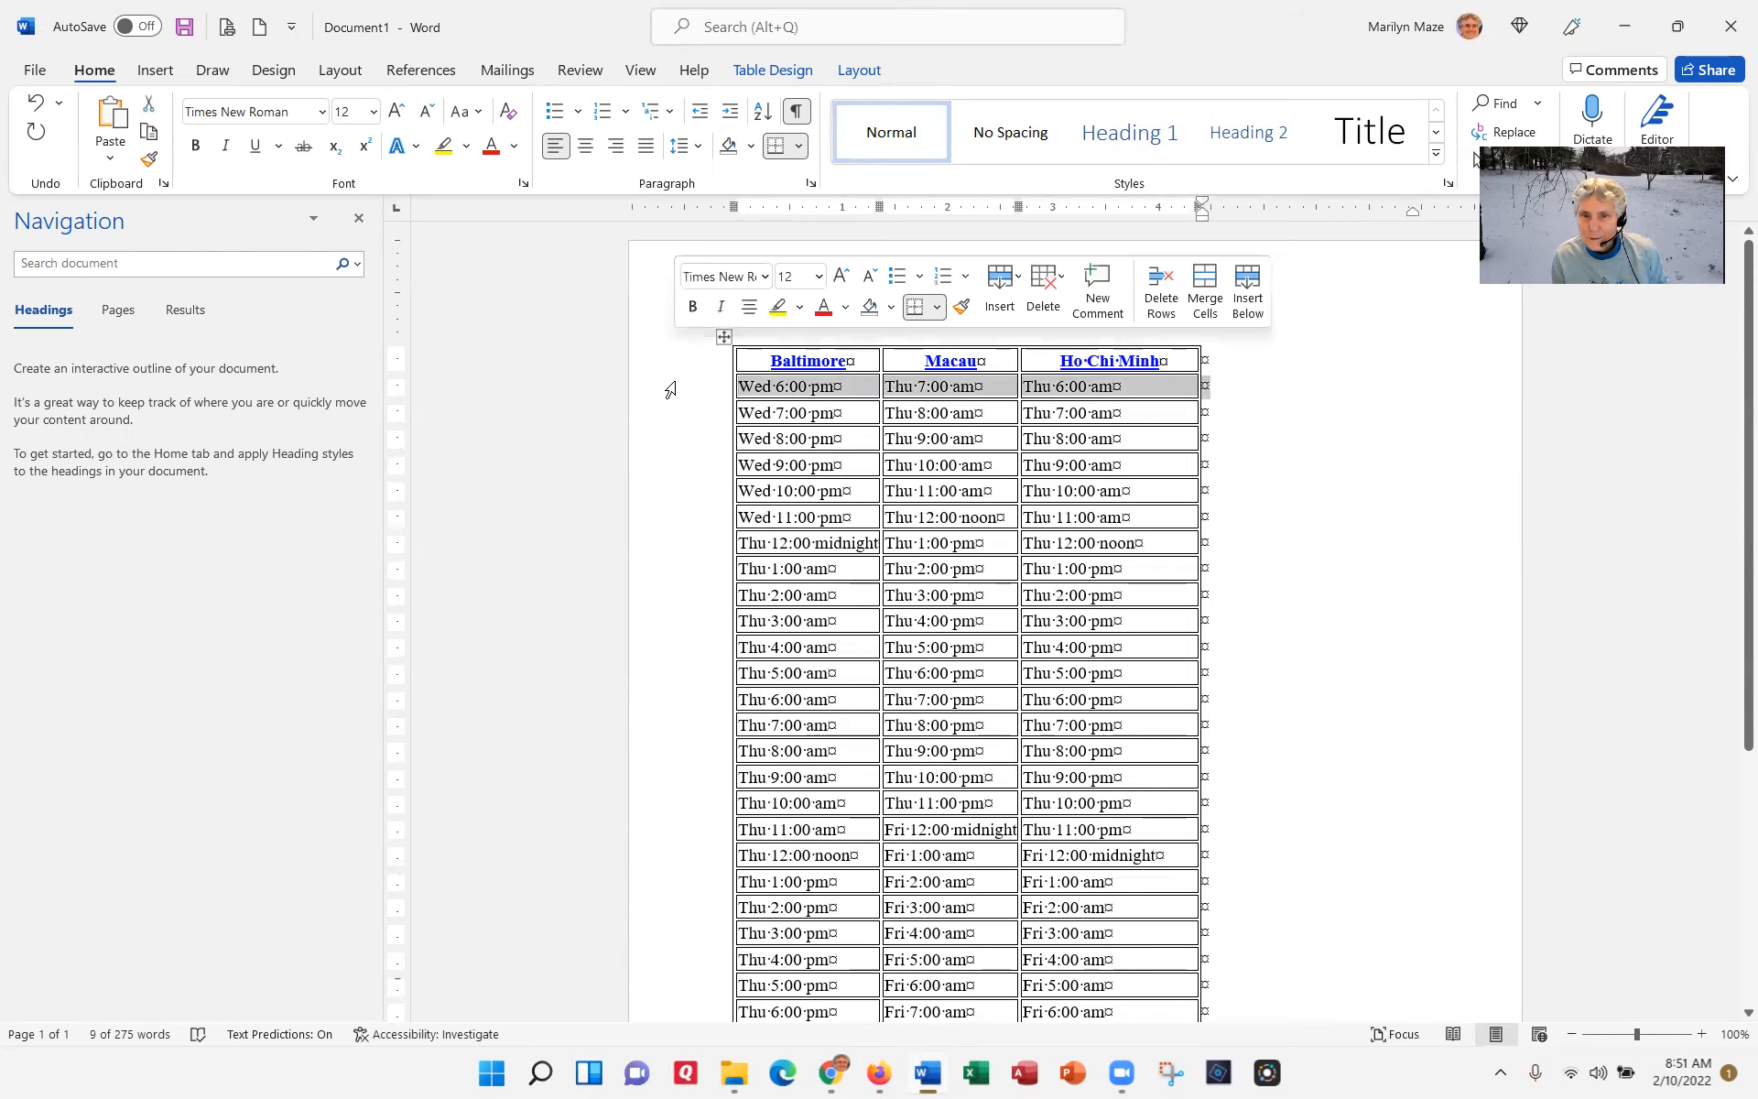
pyautogui.rightClick(853, 396)
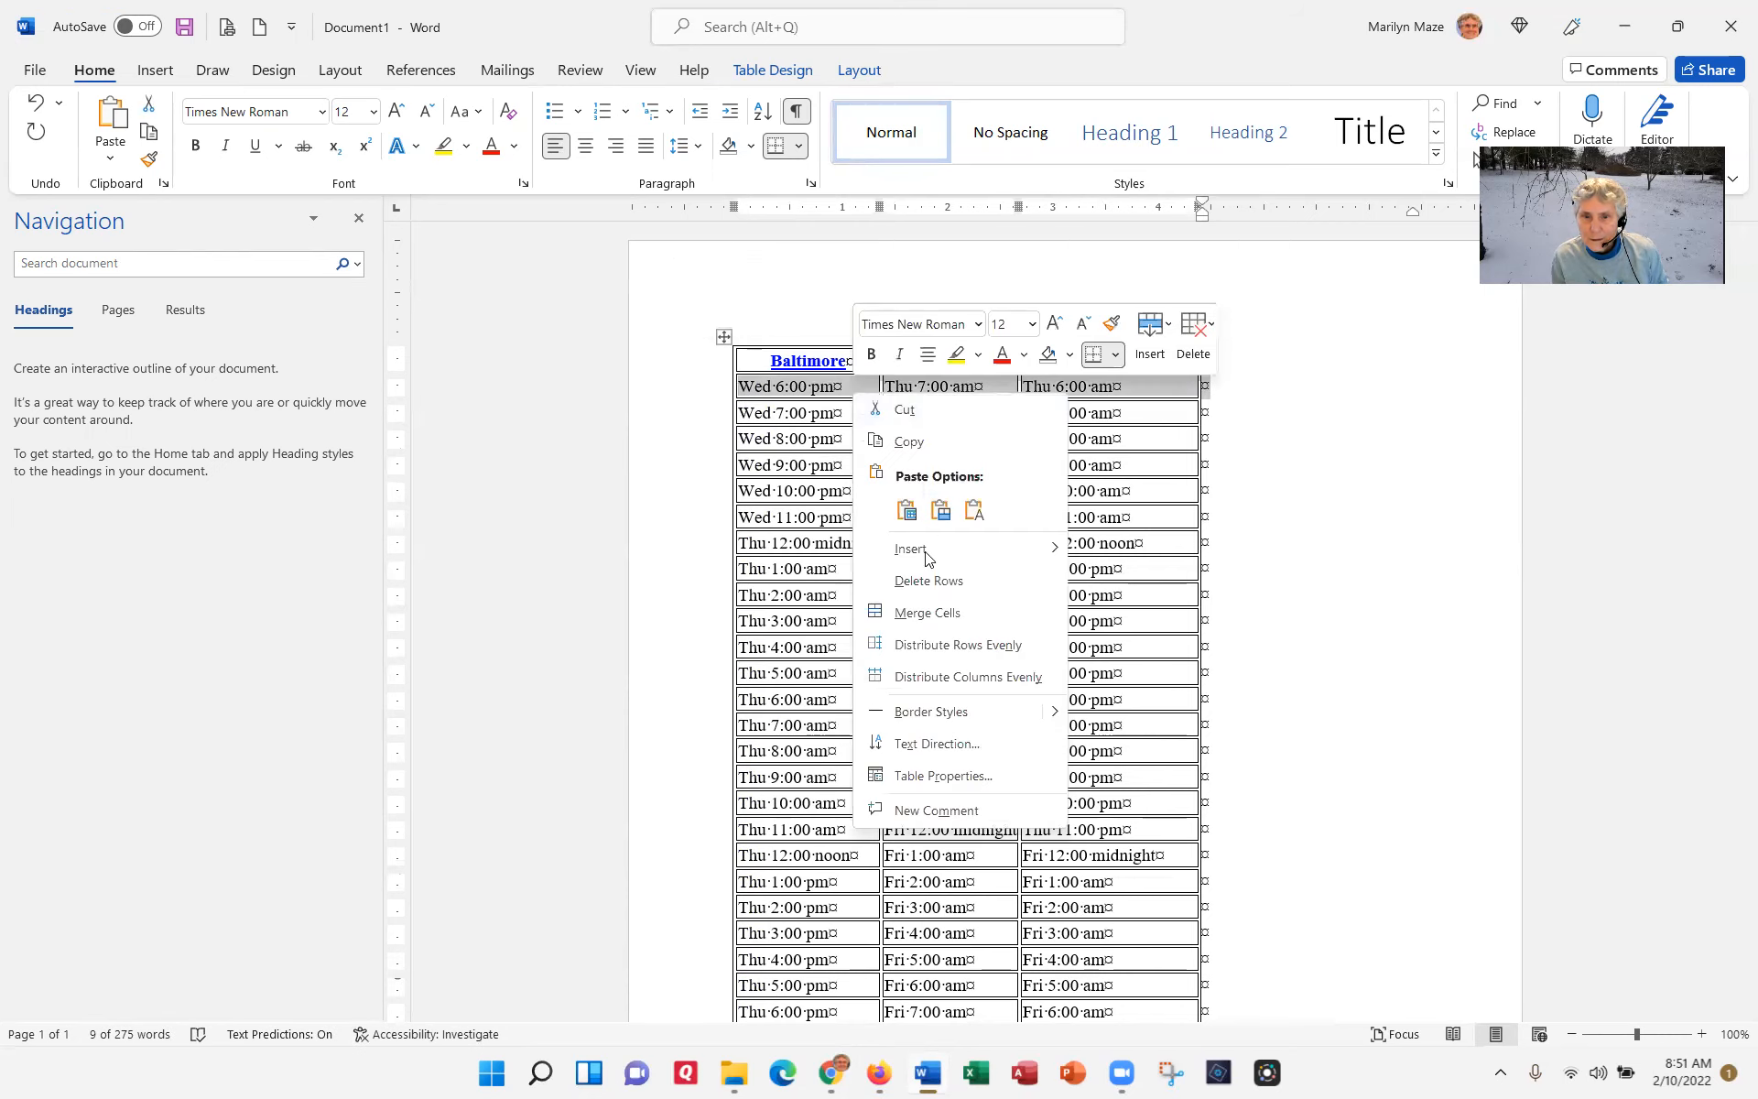
pyautogui.click(927, 582)
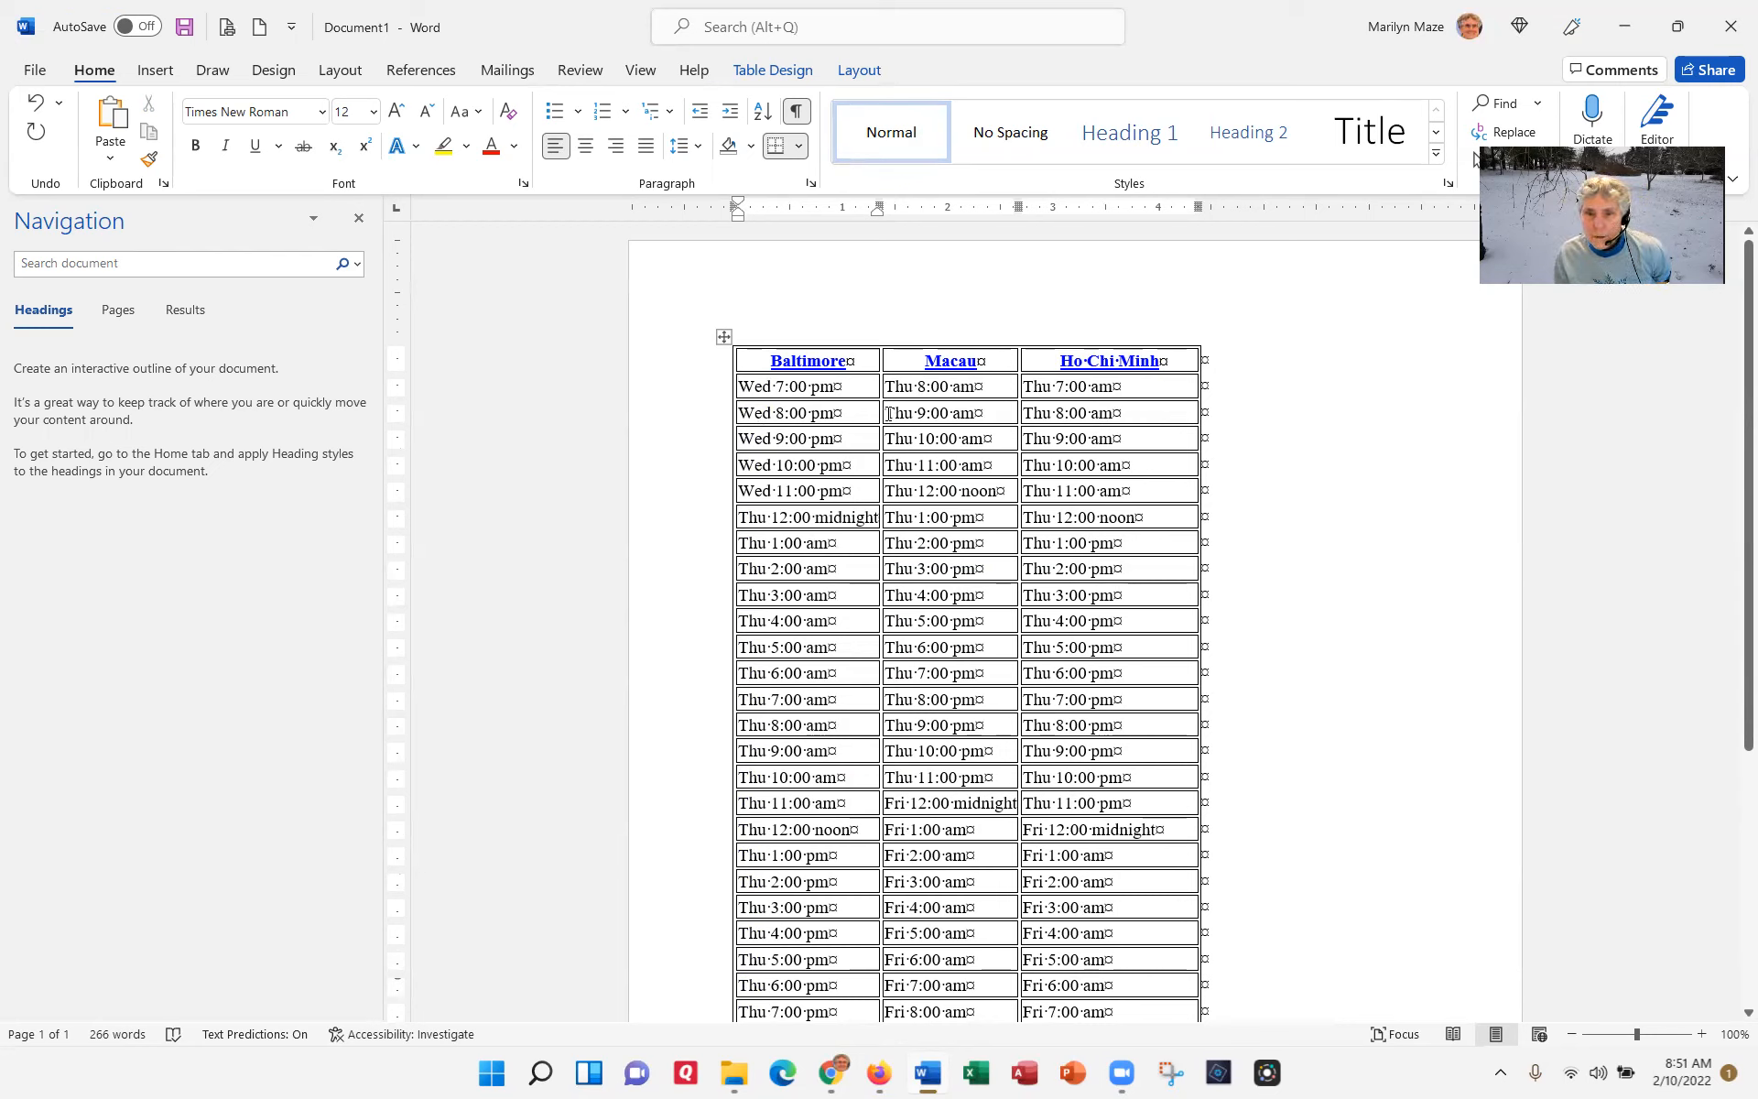
# Step: Delete the rows from Wed 10:00 pm through Thu 6:00 am Baltimore time
pyautogui.click(714, 475)
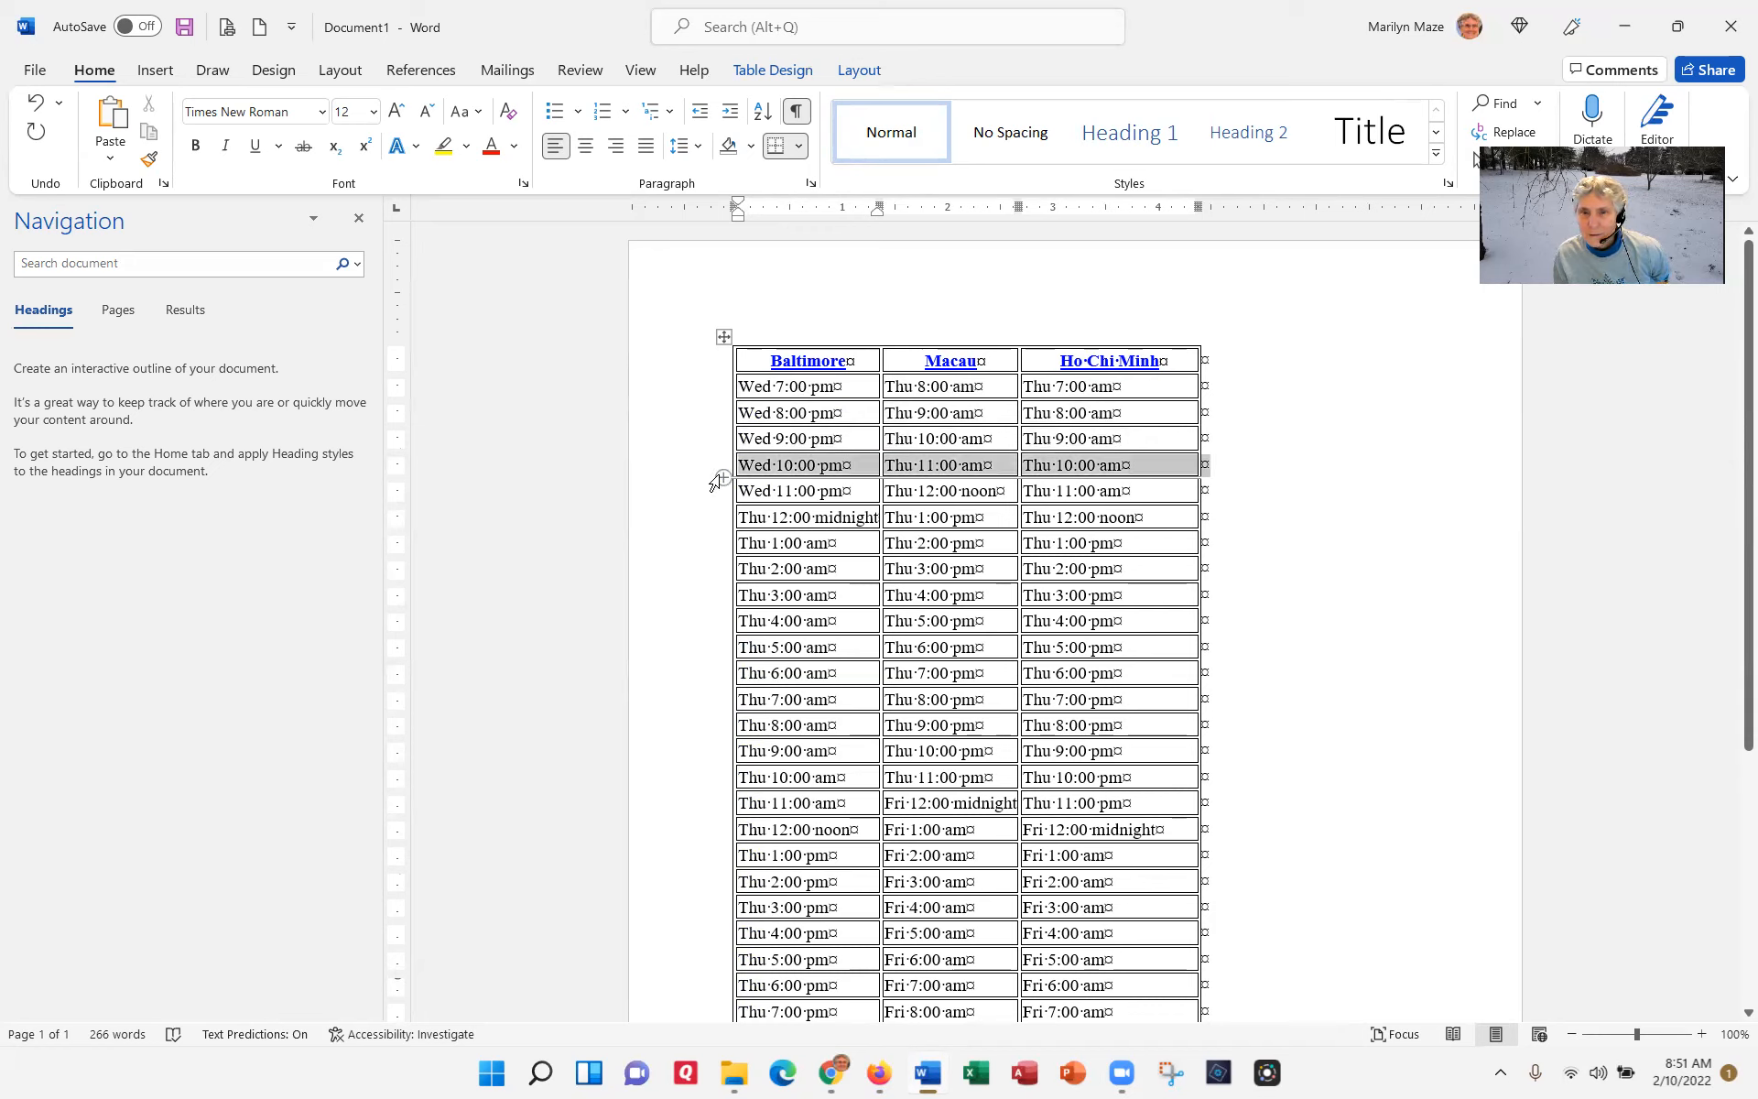
pyautogui.moveTo(715, 482); pyautogui.dragTo(777, 689)
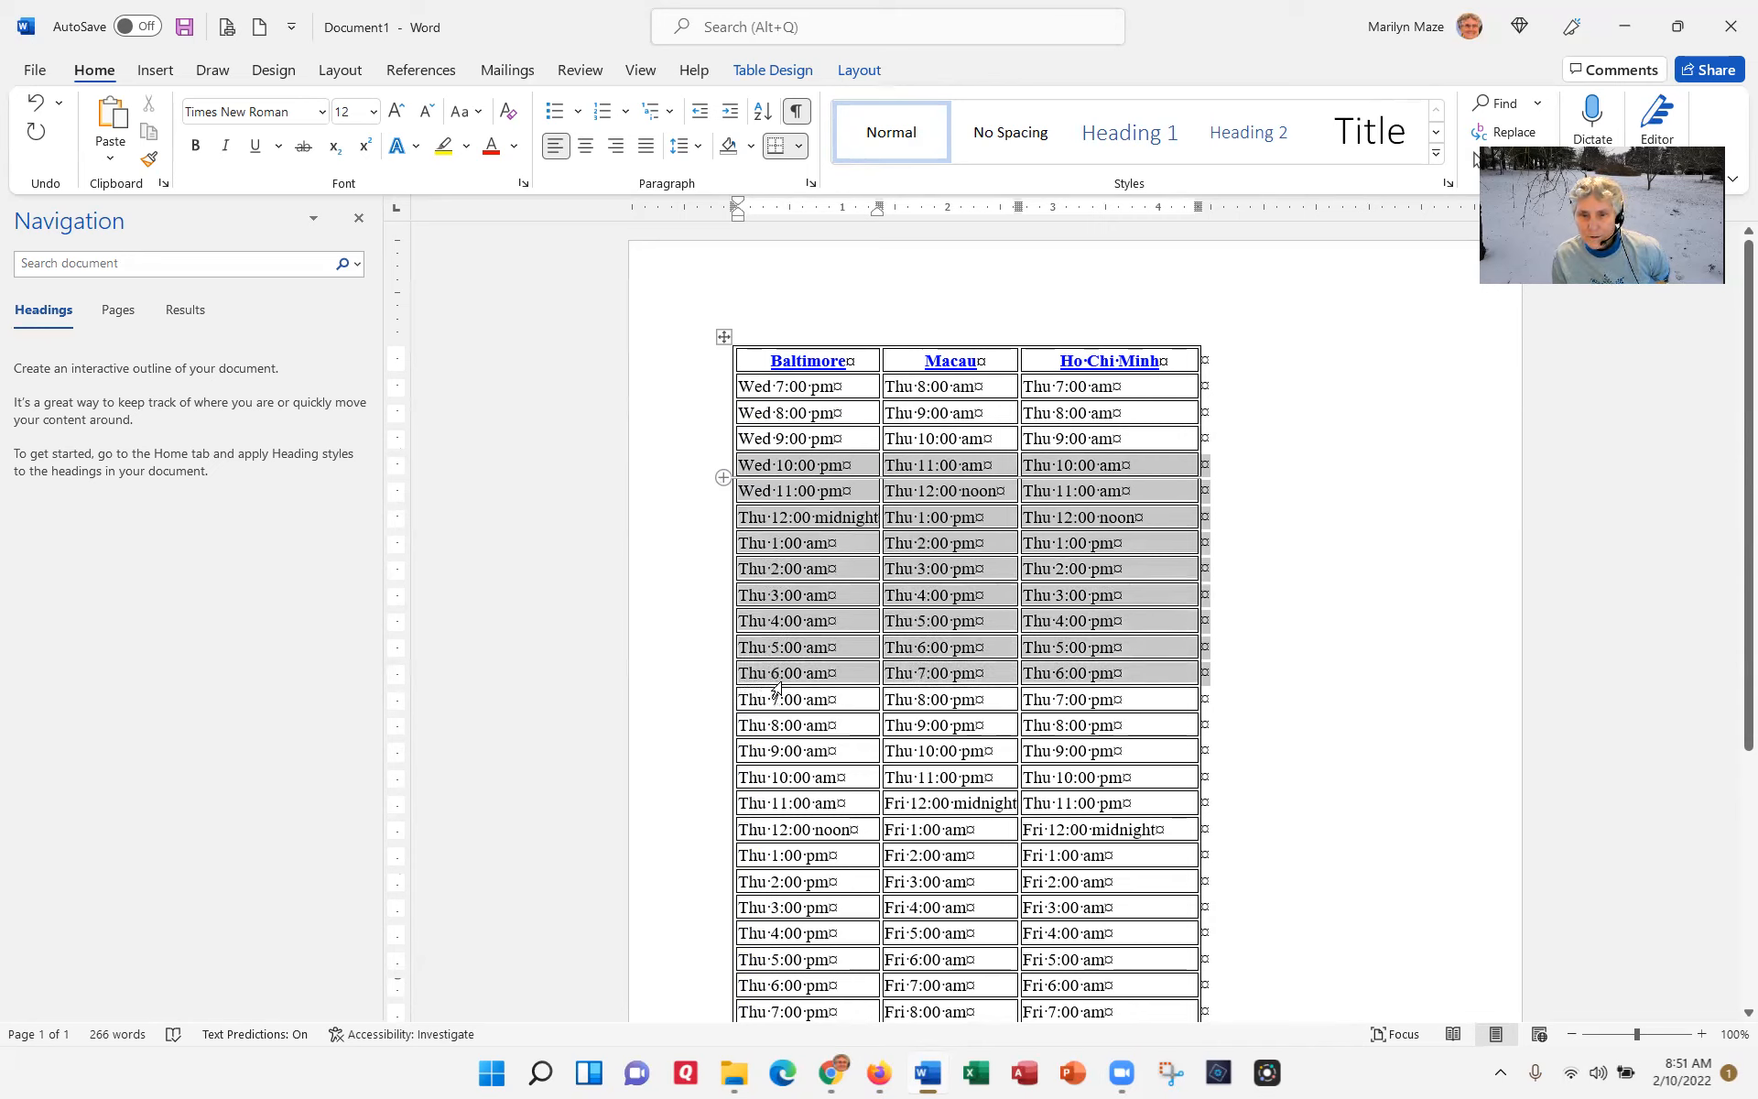
pyautogui.rightClick(779, 689)
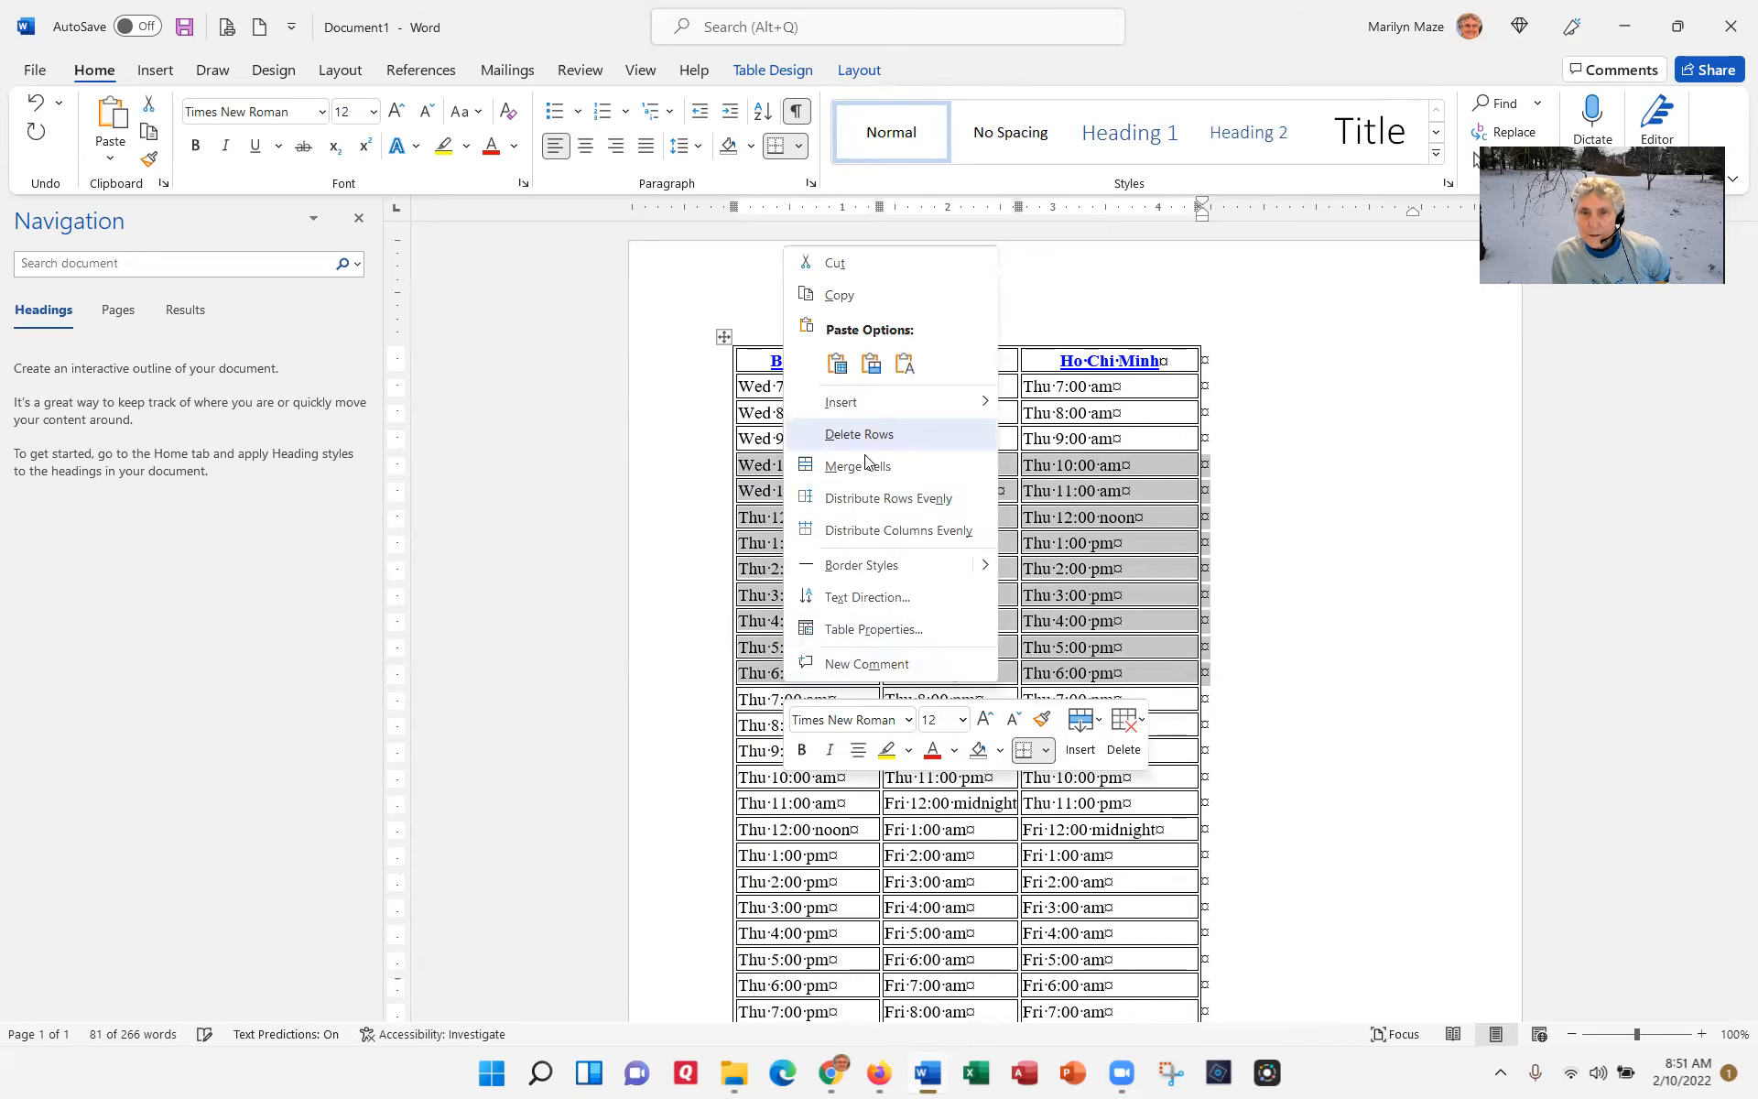
pyautogui.click(870, 445)
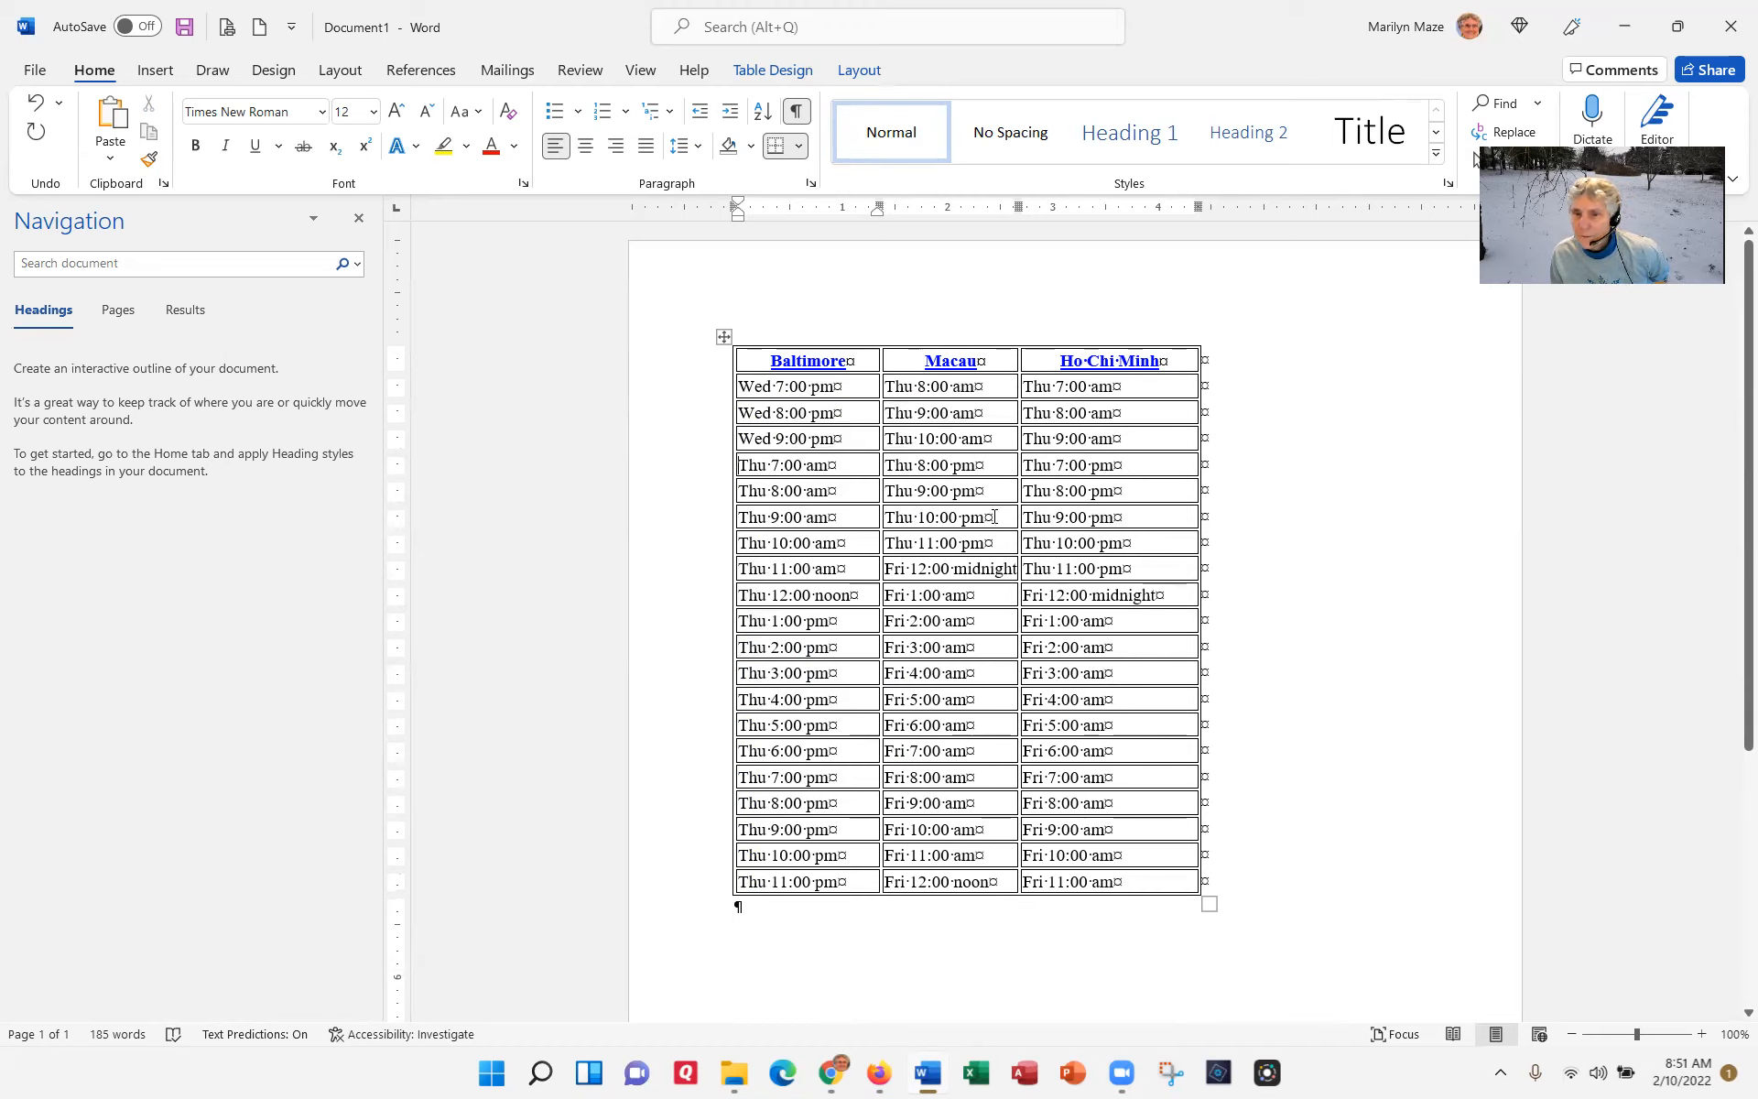
# Step: Delete the rows from Thu 9:00 am through Thu 11:00 pm Baltimore time
pyautogui.moveTo(675, 519); pyautogui.dragTo(720, 884)
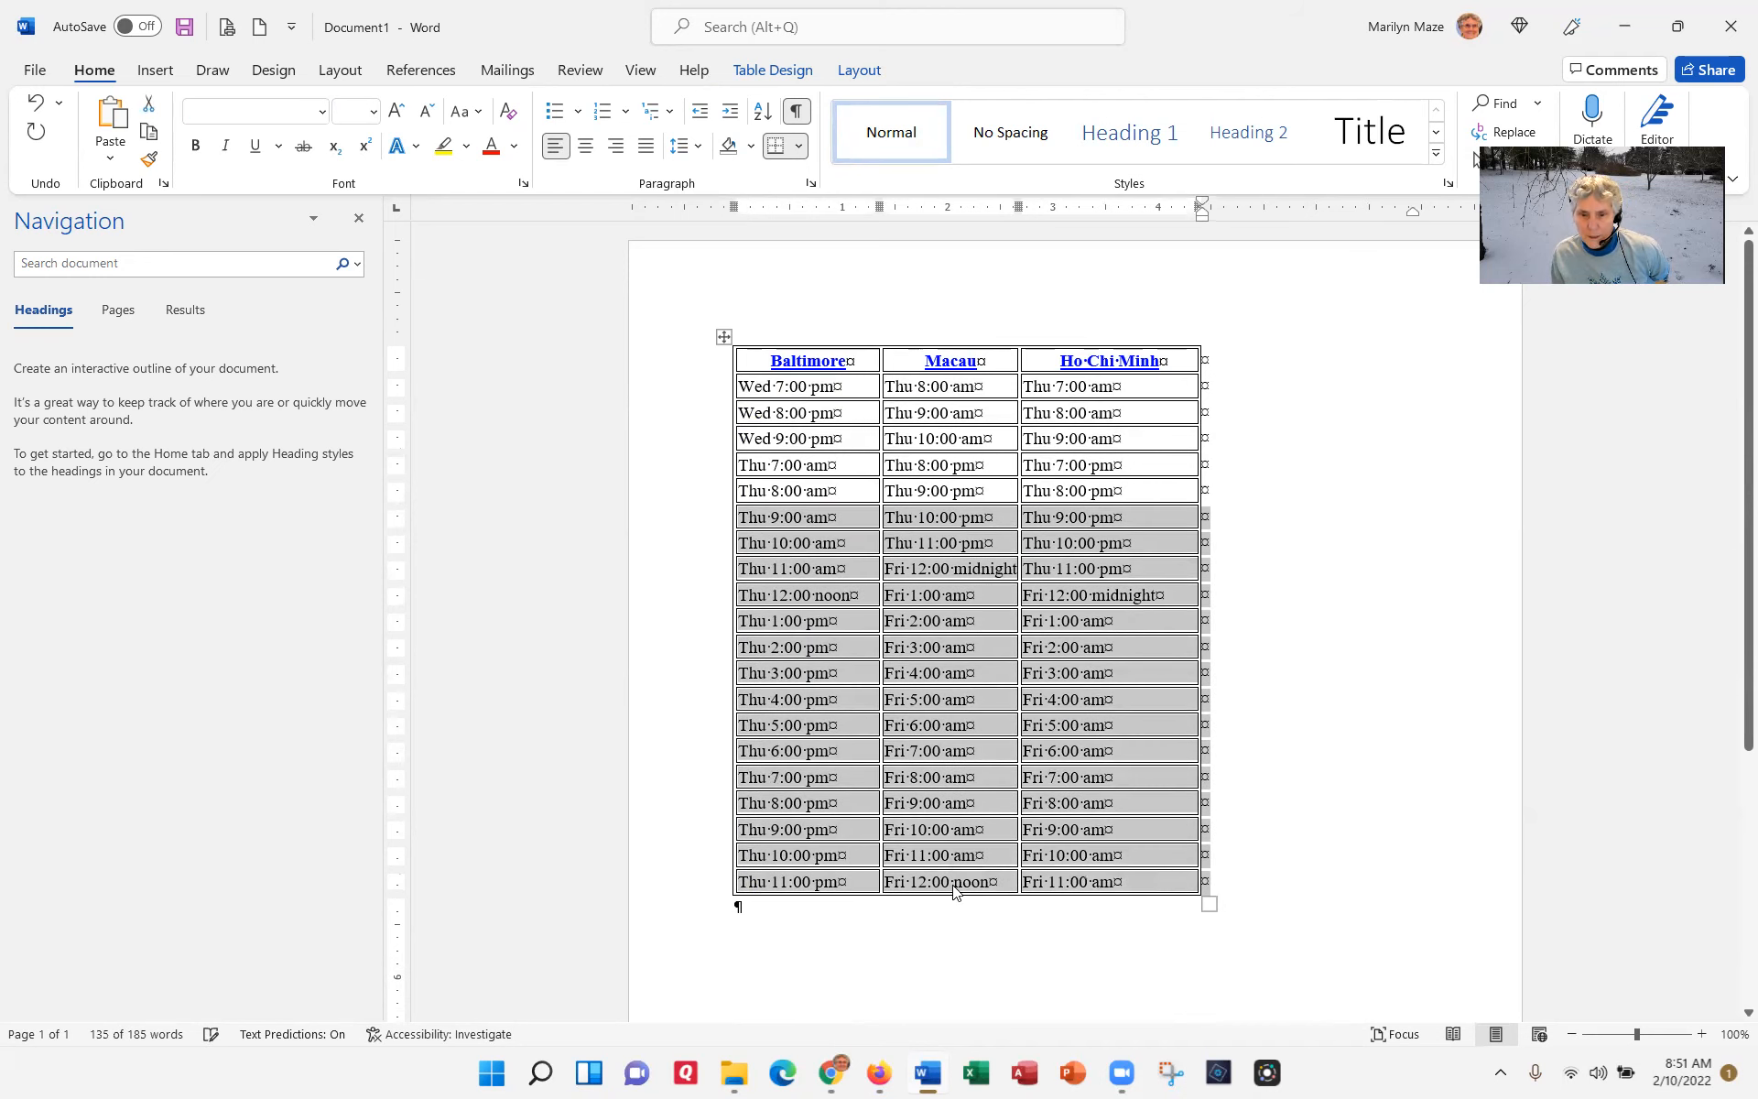
pyautogui.rightClick(951, 887)
pyautogui.click(1033, 640)
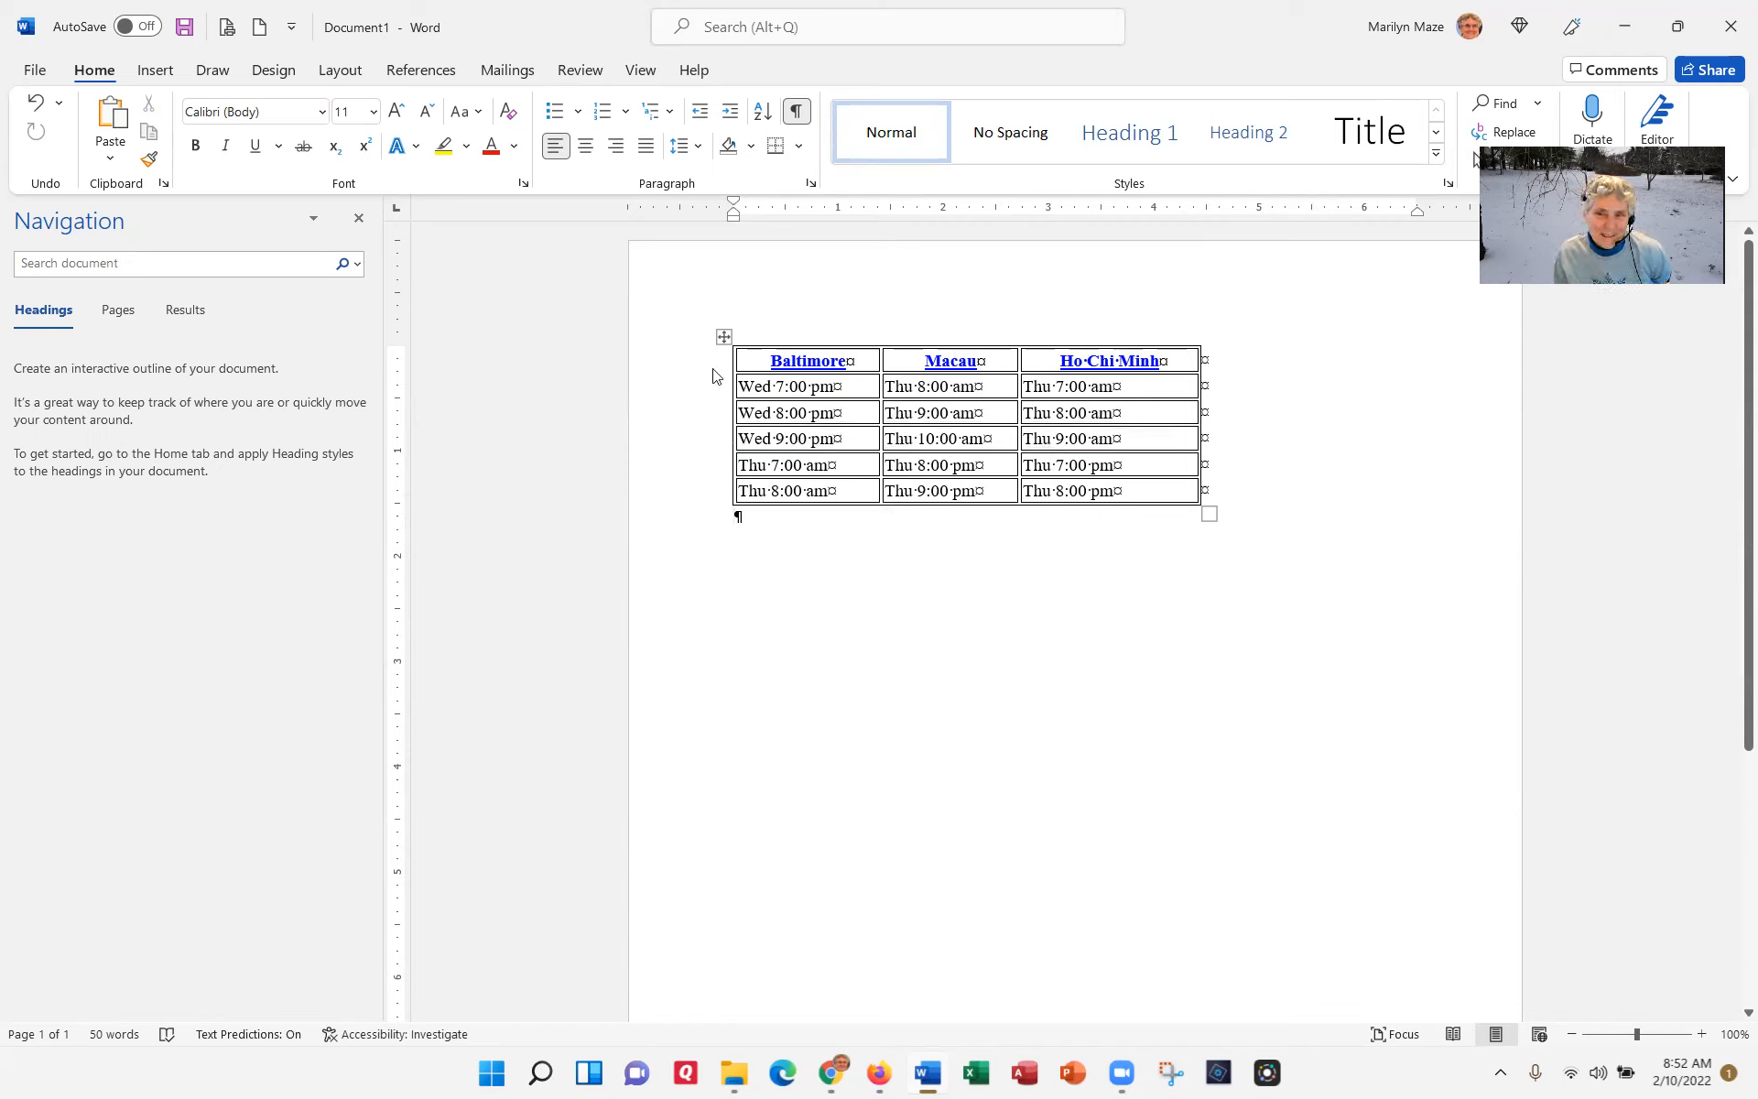
# Step: Insert a blank column to the left of the Baltimore column
pyautogui.click(764, 340)
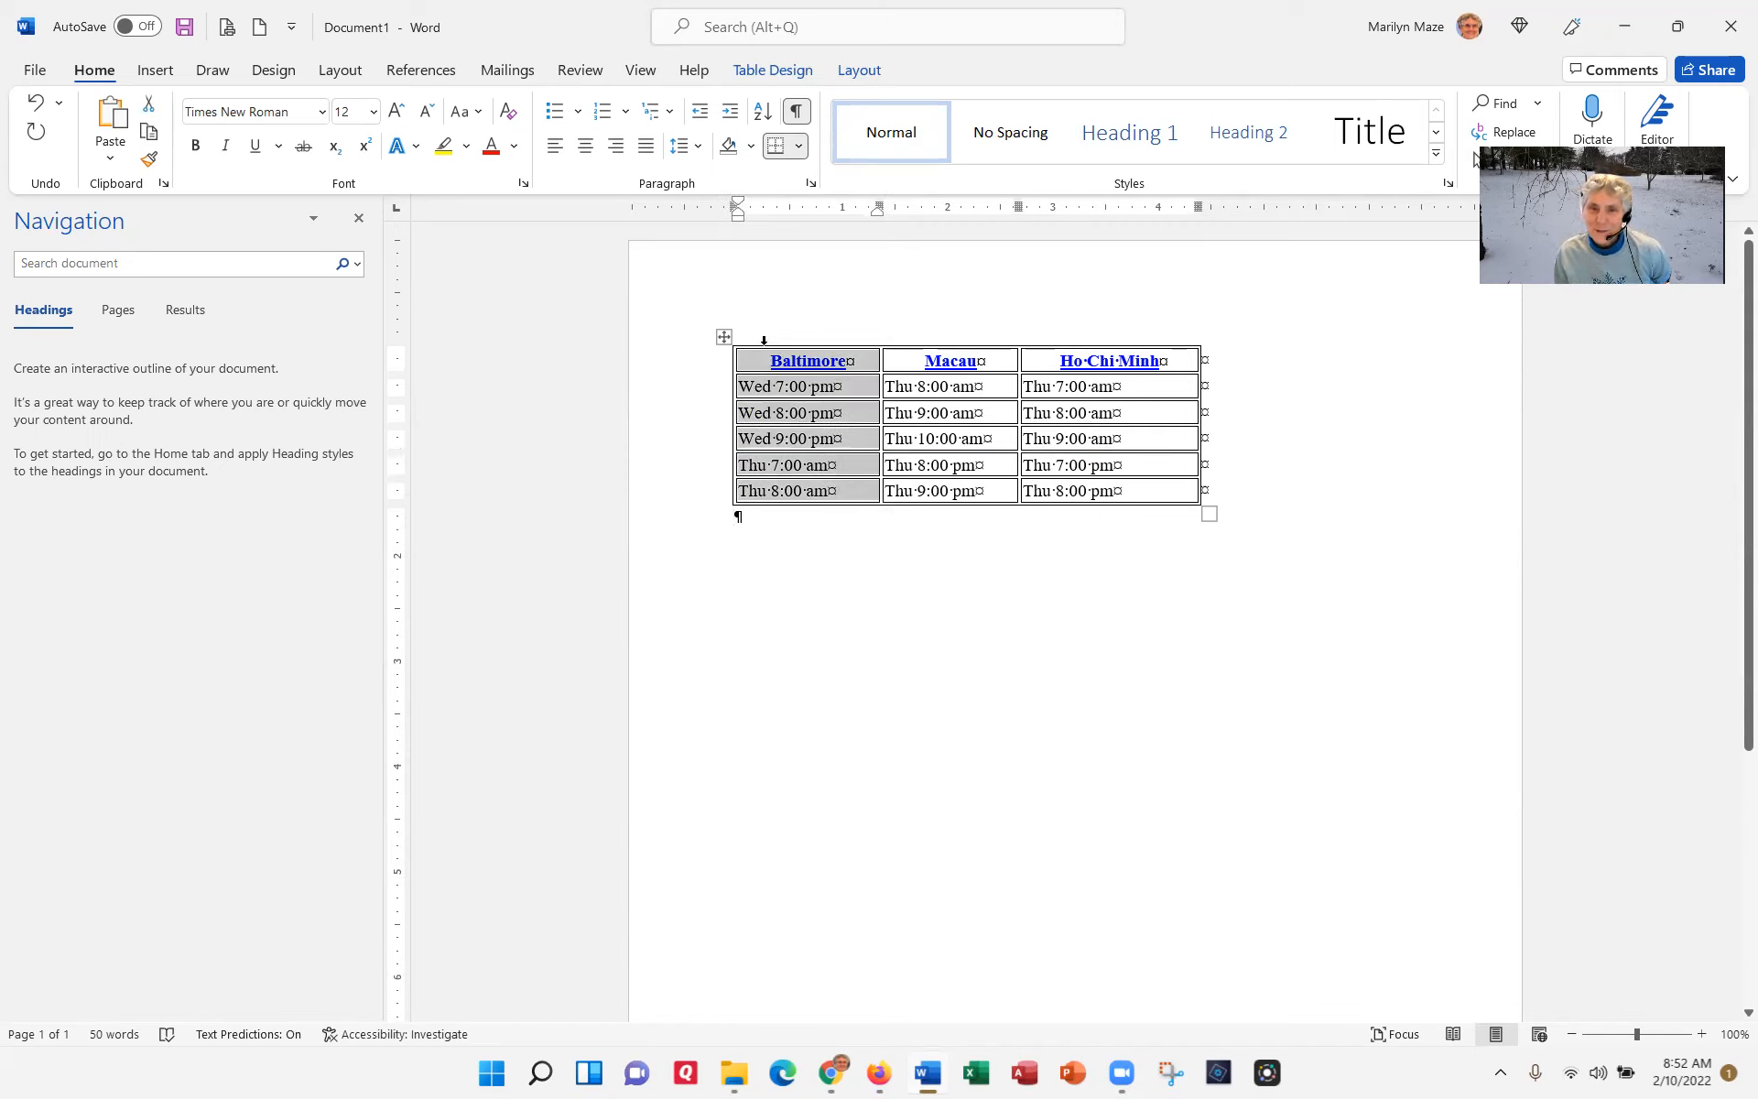
pyautogui.rightClick(786, 419)
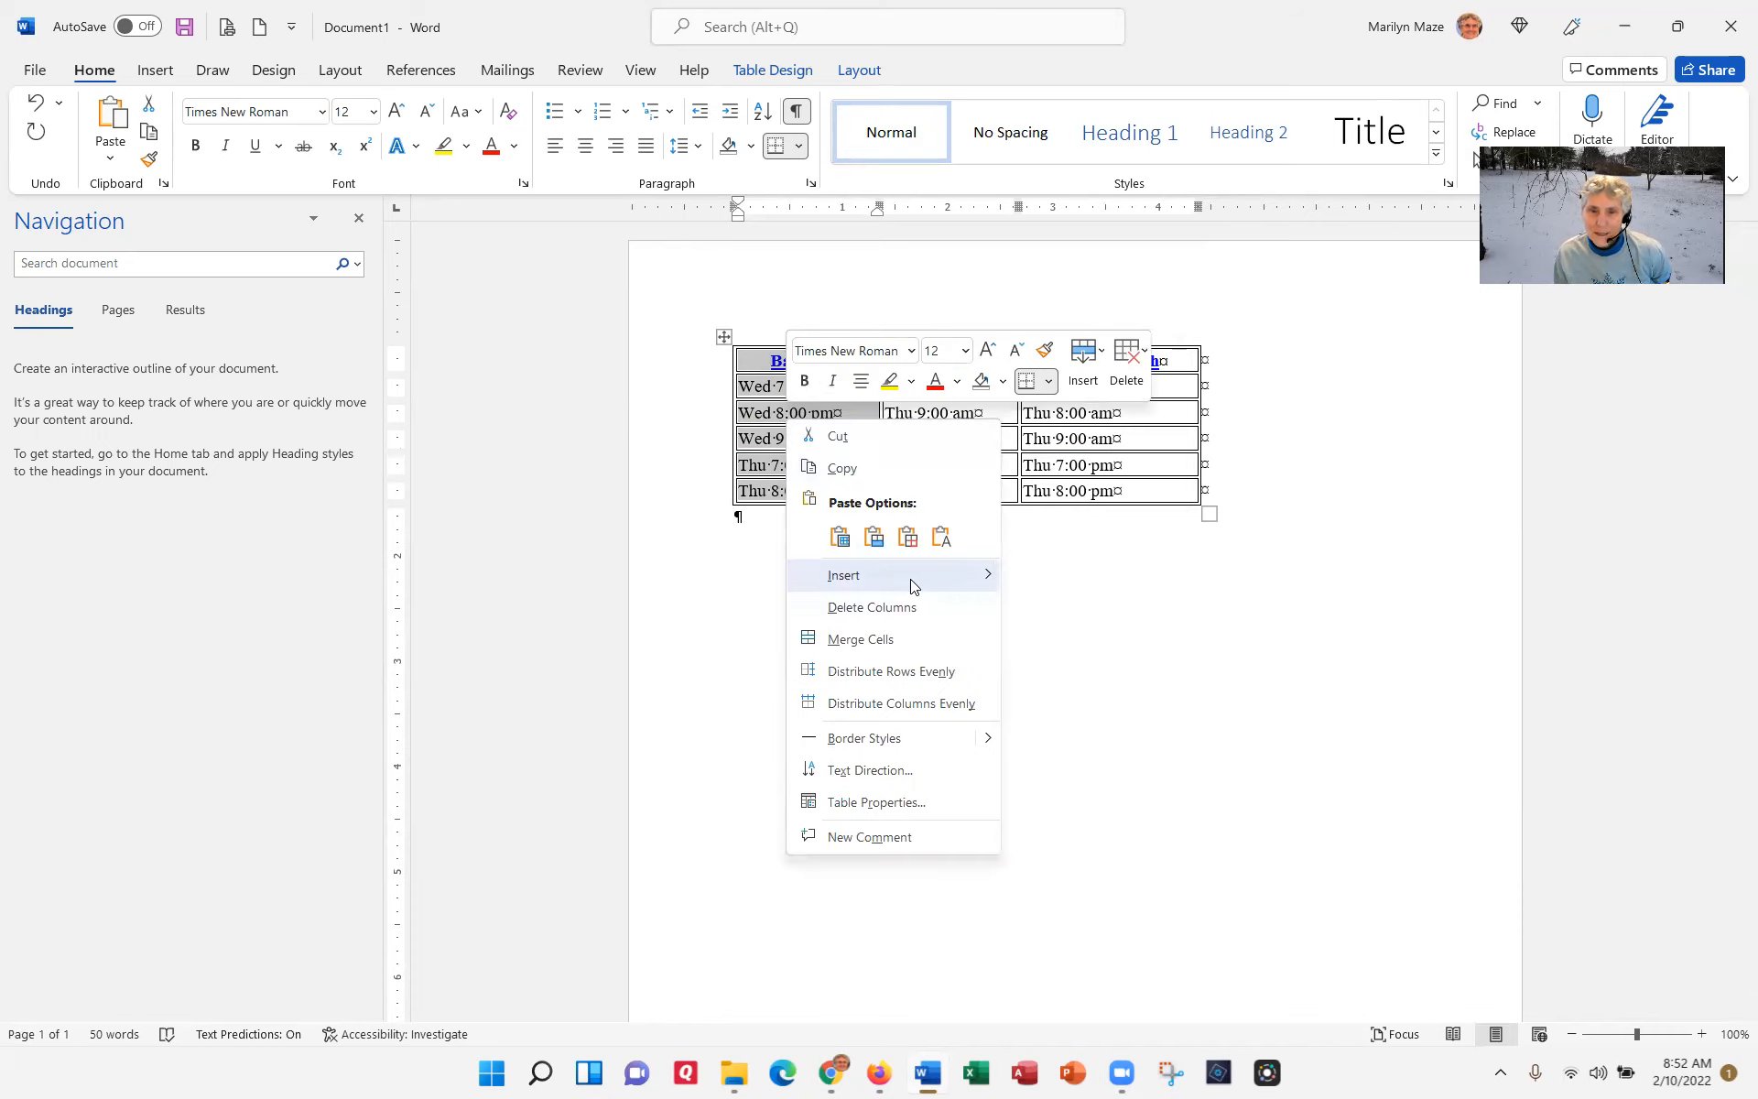
pyautogui.moveTo(913, 586)
pyautogui.click(1064, 584)
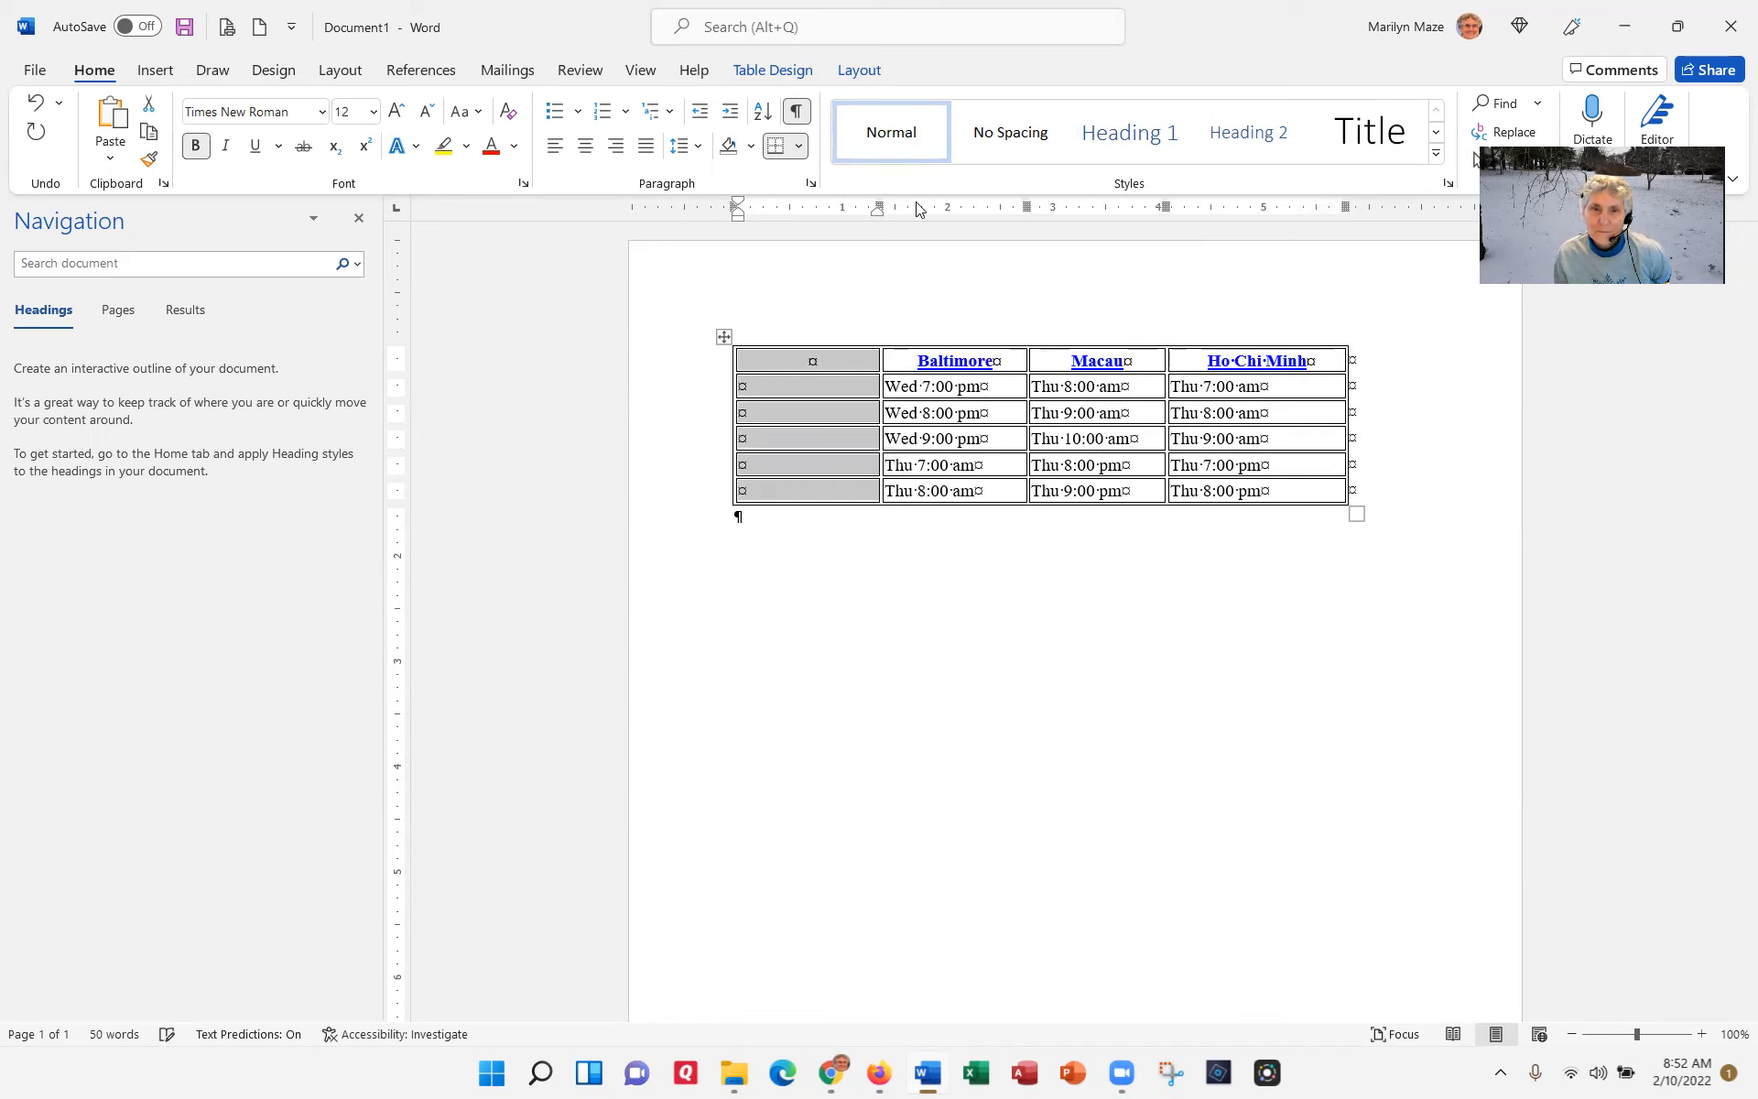
# Step: Narrow the new first column and number the five time rows 1 through 5
pyautogui.moveTo(879, 197); pyautogui.dragTo(777, 189)
pyautogui.click(744, 386)
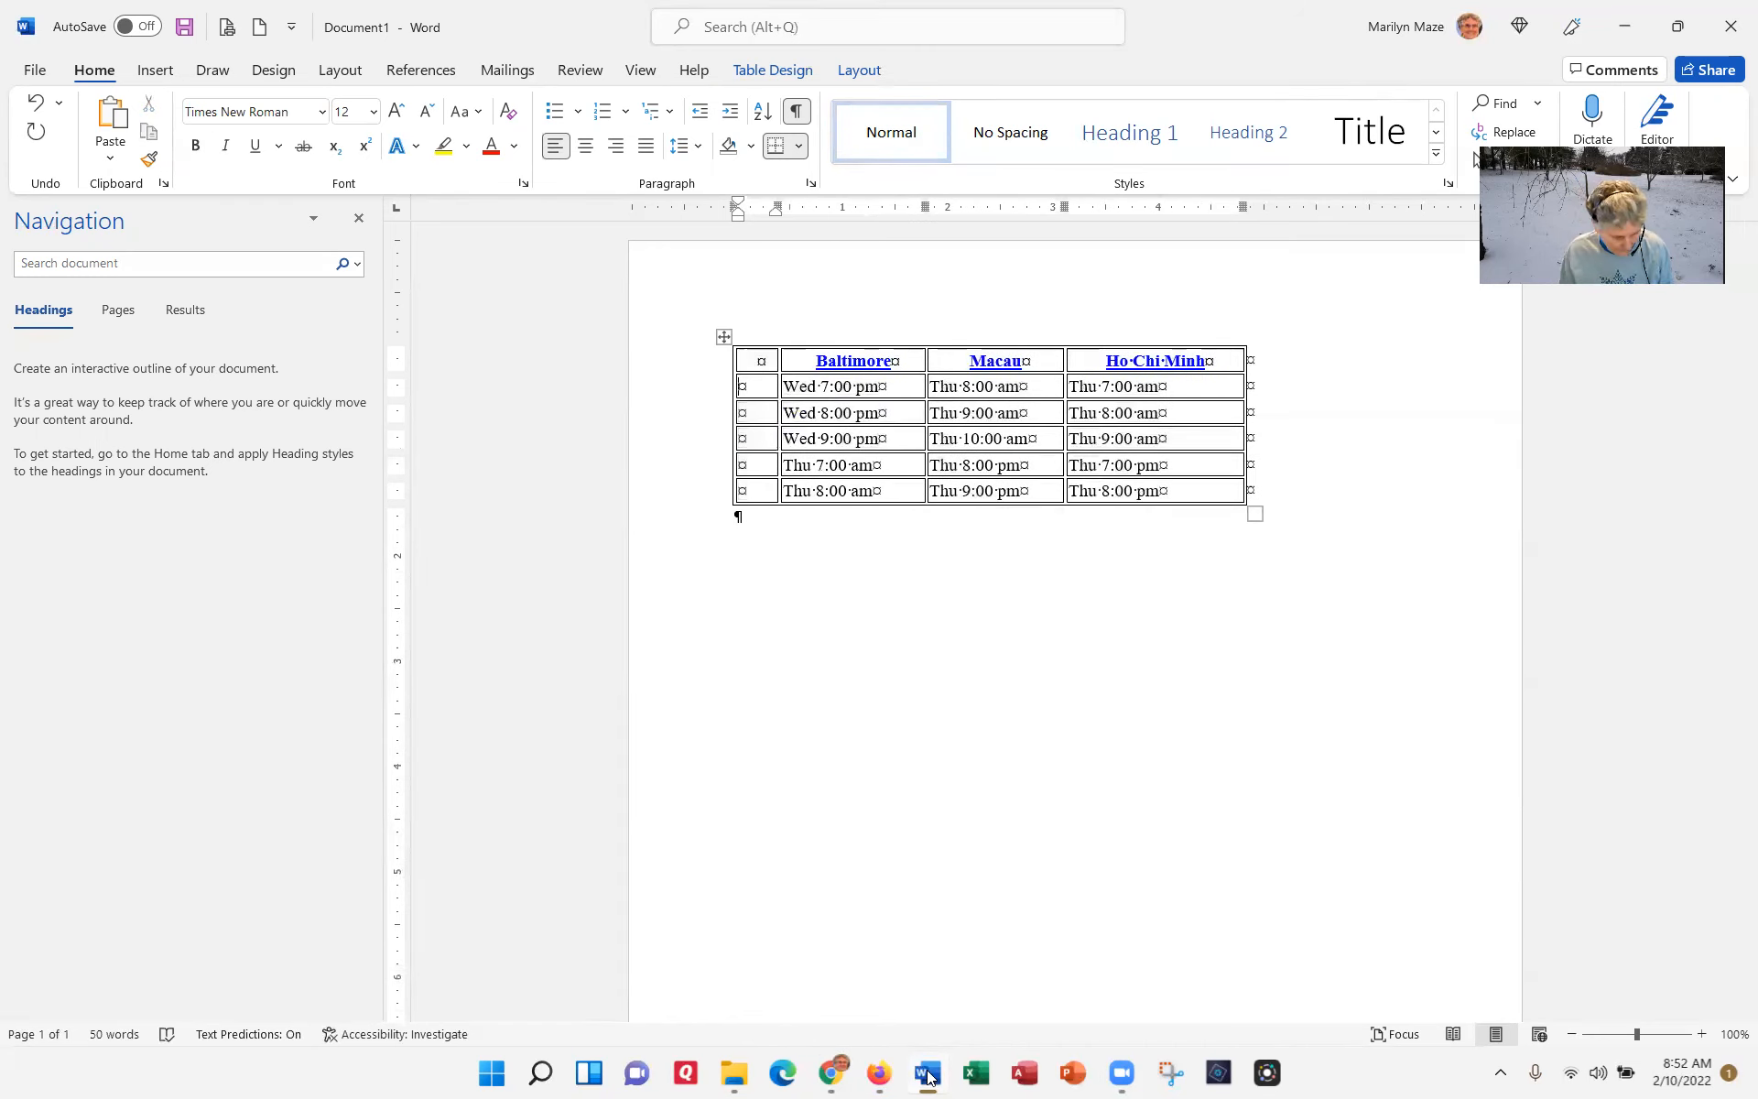
pyautogui.write('1')
pyautogui.press('Down')
pyautogui.write('2')
pyautogui.write('3')
pyautogui.press('Down')
pyautogui.write('4')
pyautogui.press('Down')
pyautogui.write('5')
pyautogui.press('Down')
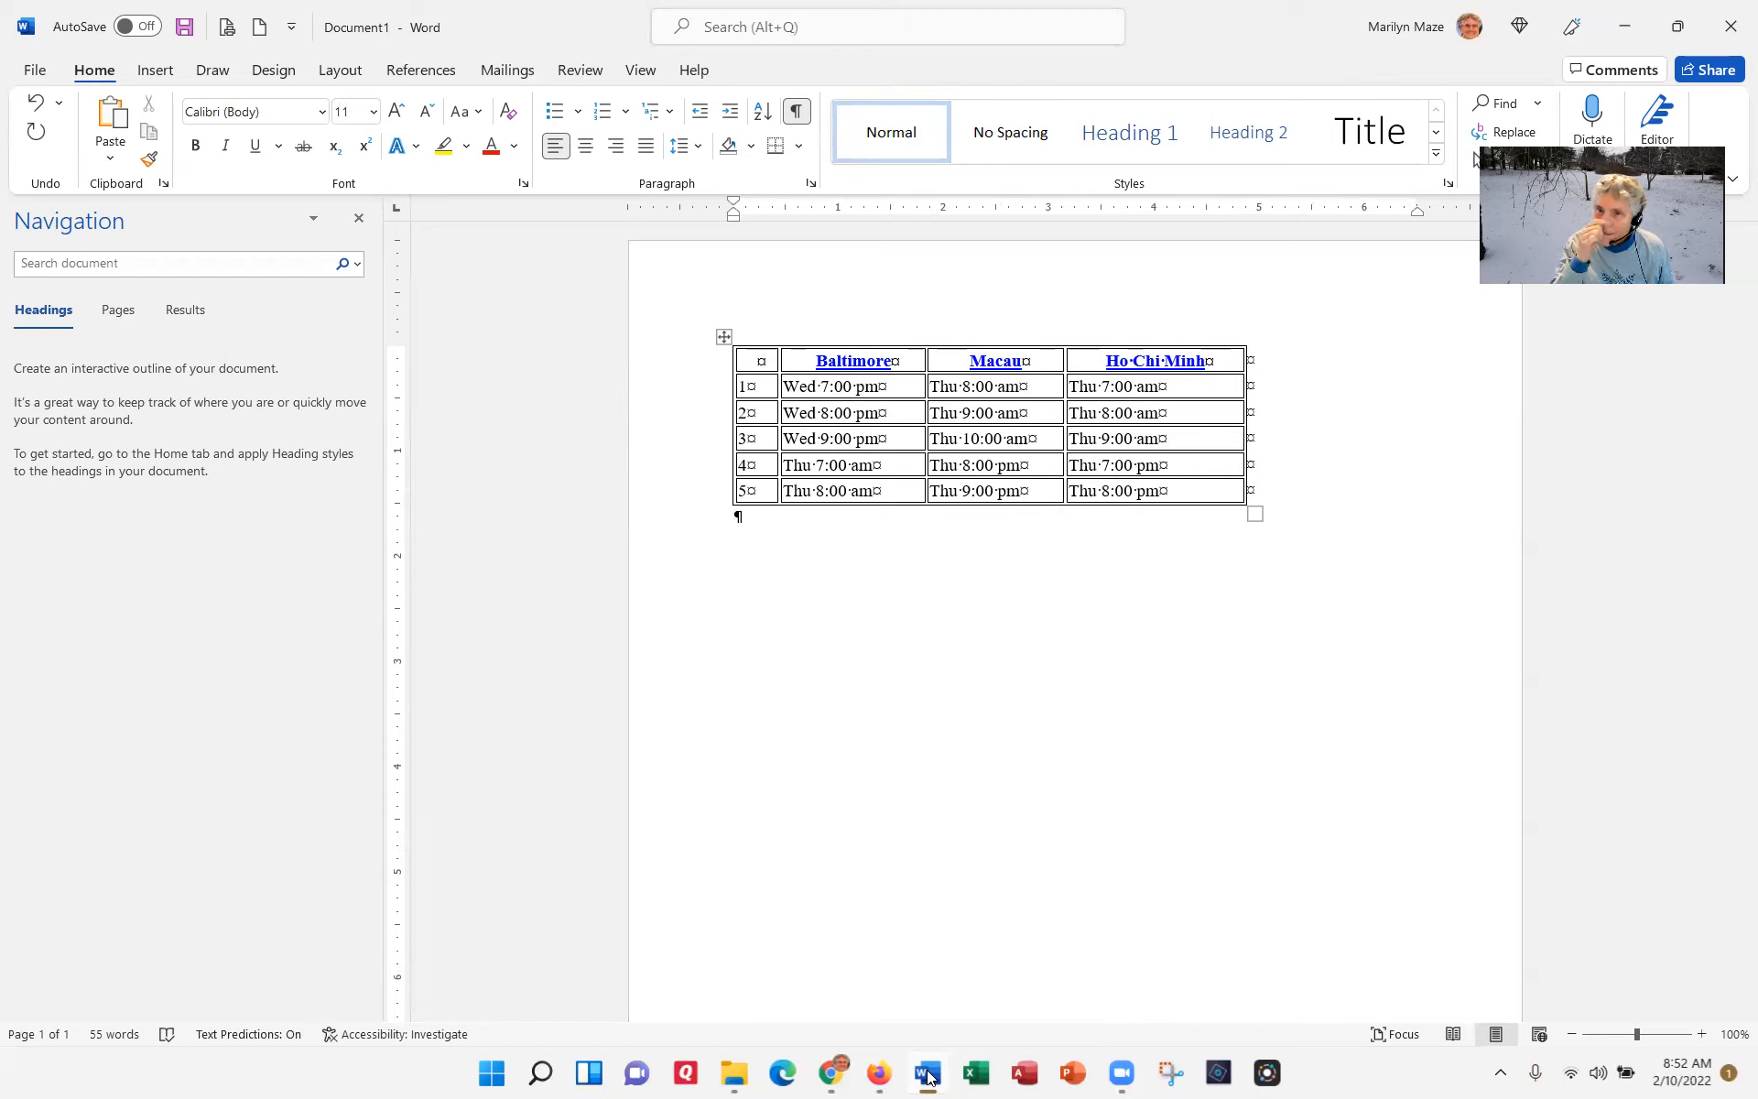
# Step: Narrow the Ho Chi Minh column to fit its contents
pyautogui.moveTo(1248, 339)
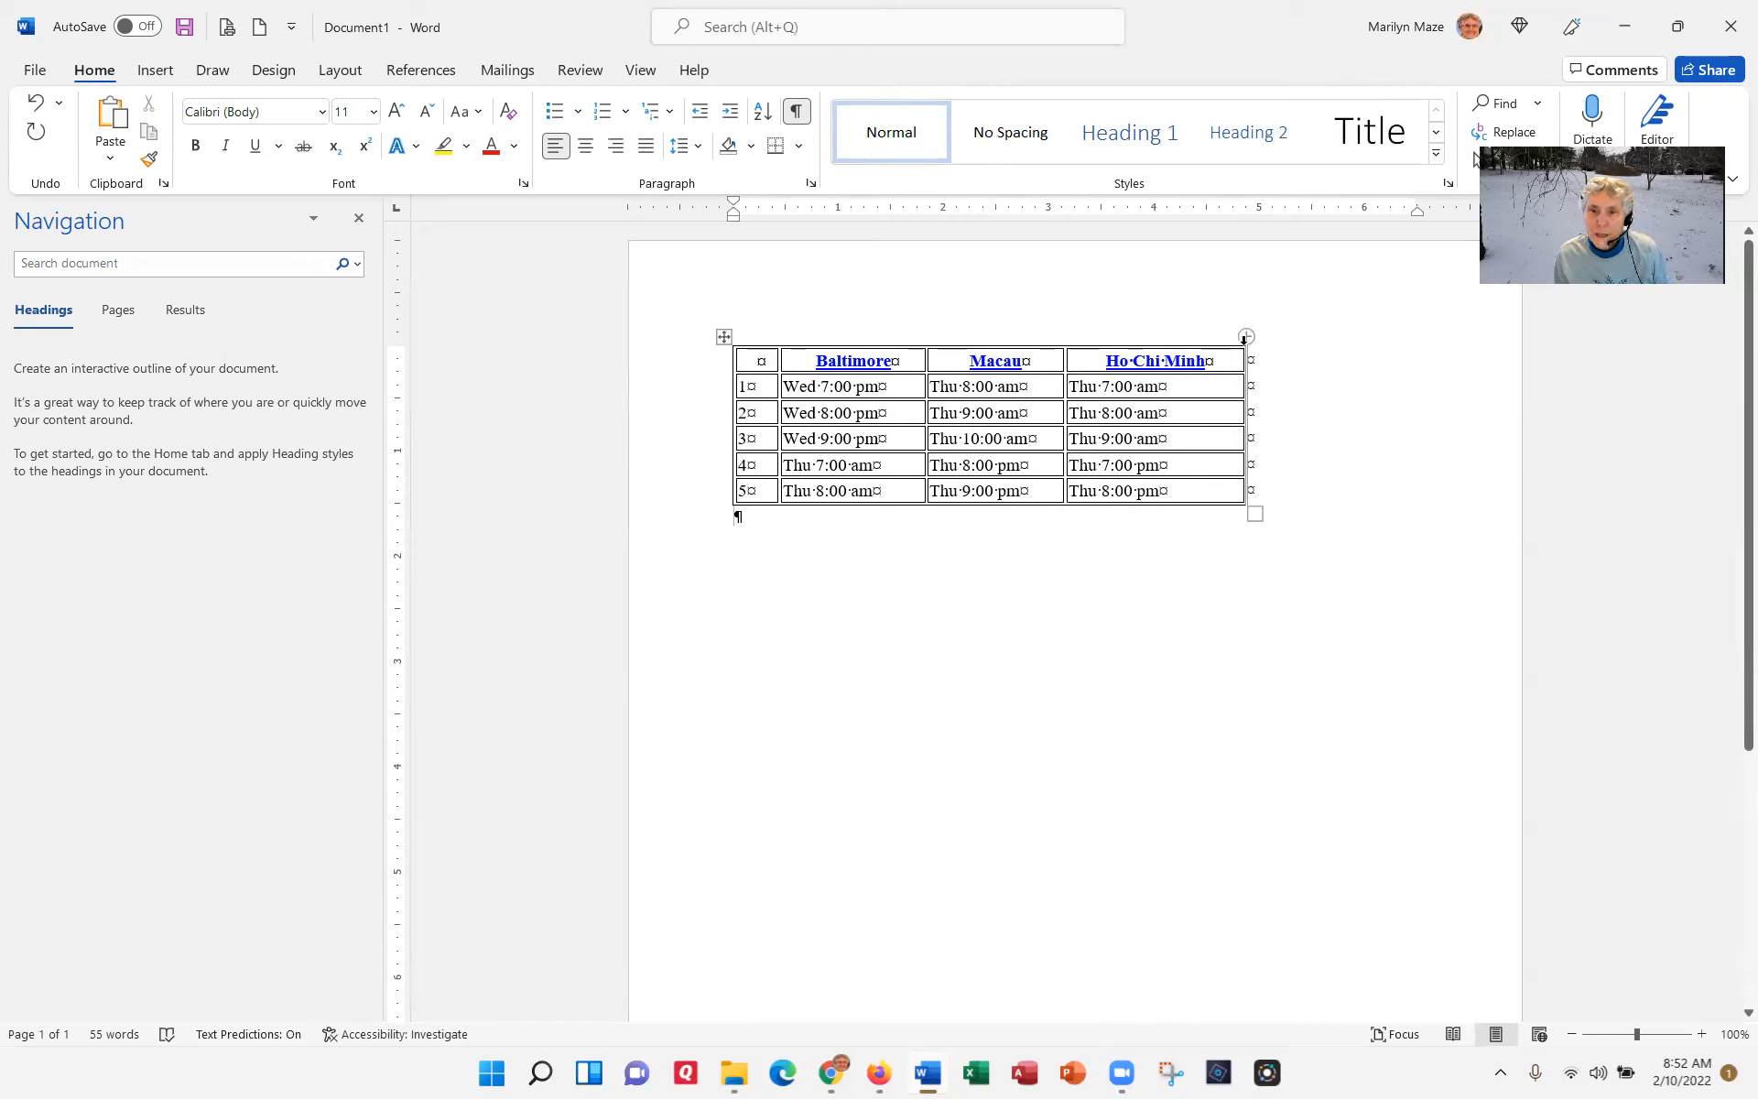
pyautogui.click(1229, 366)
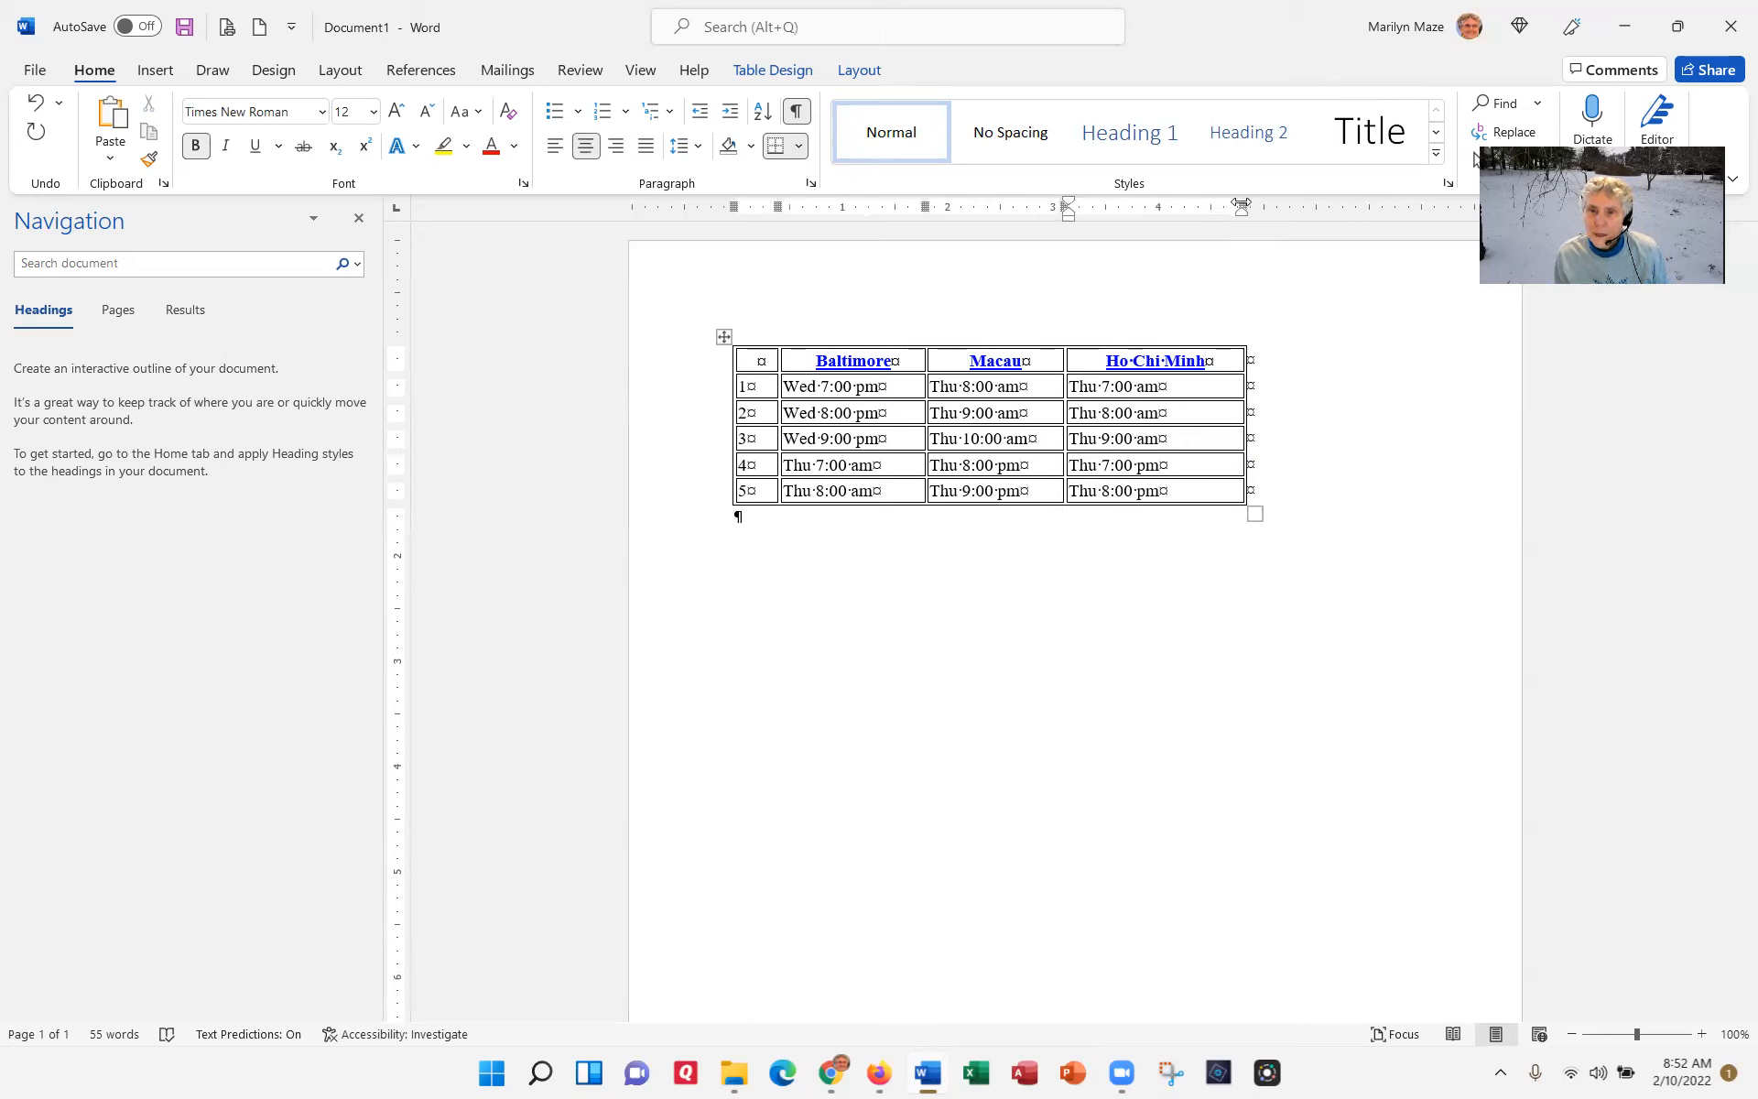
pyautogui.moveTo(1242, 207); pyautogui.dragTo(1207, 218)
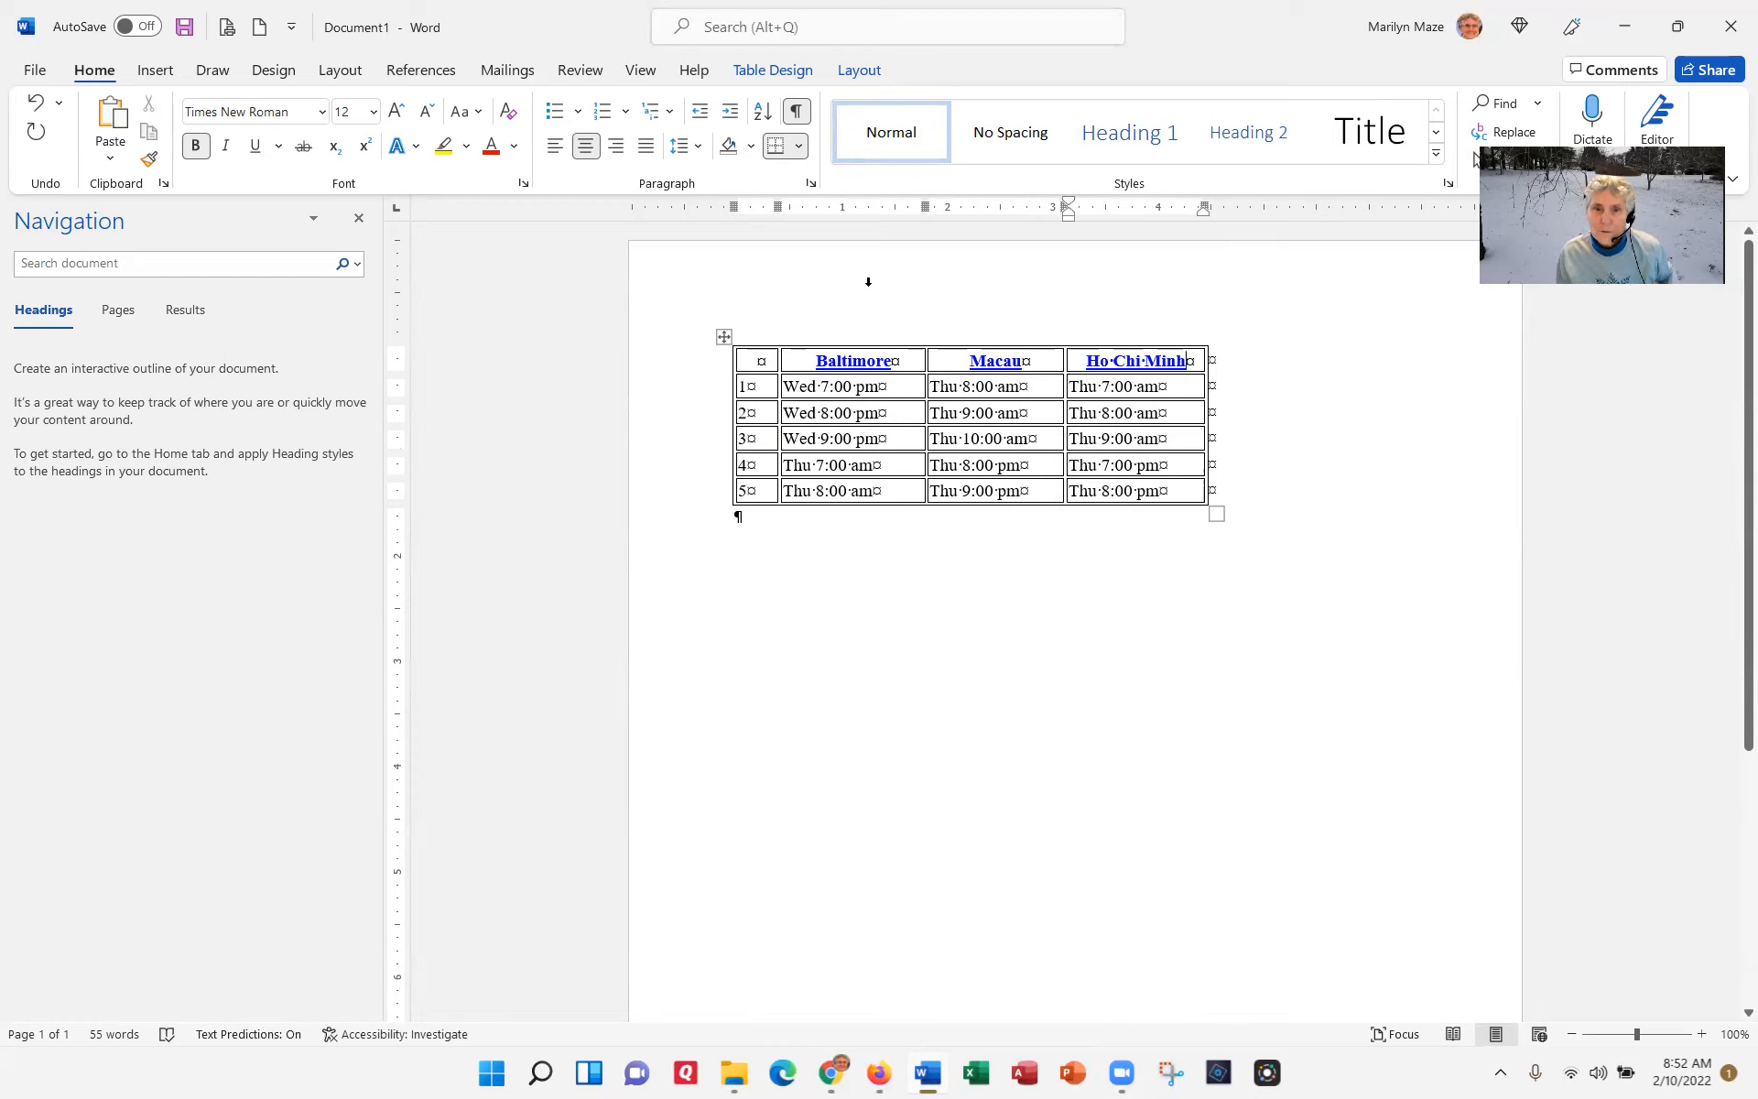
# Step: Replace every occurrence of Wed in the table with "Day 1,"
pyautogui.moveTo(816, 388); pyautogui.dragTo(790, 381)
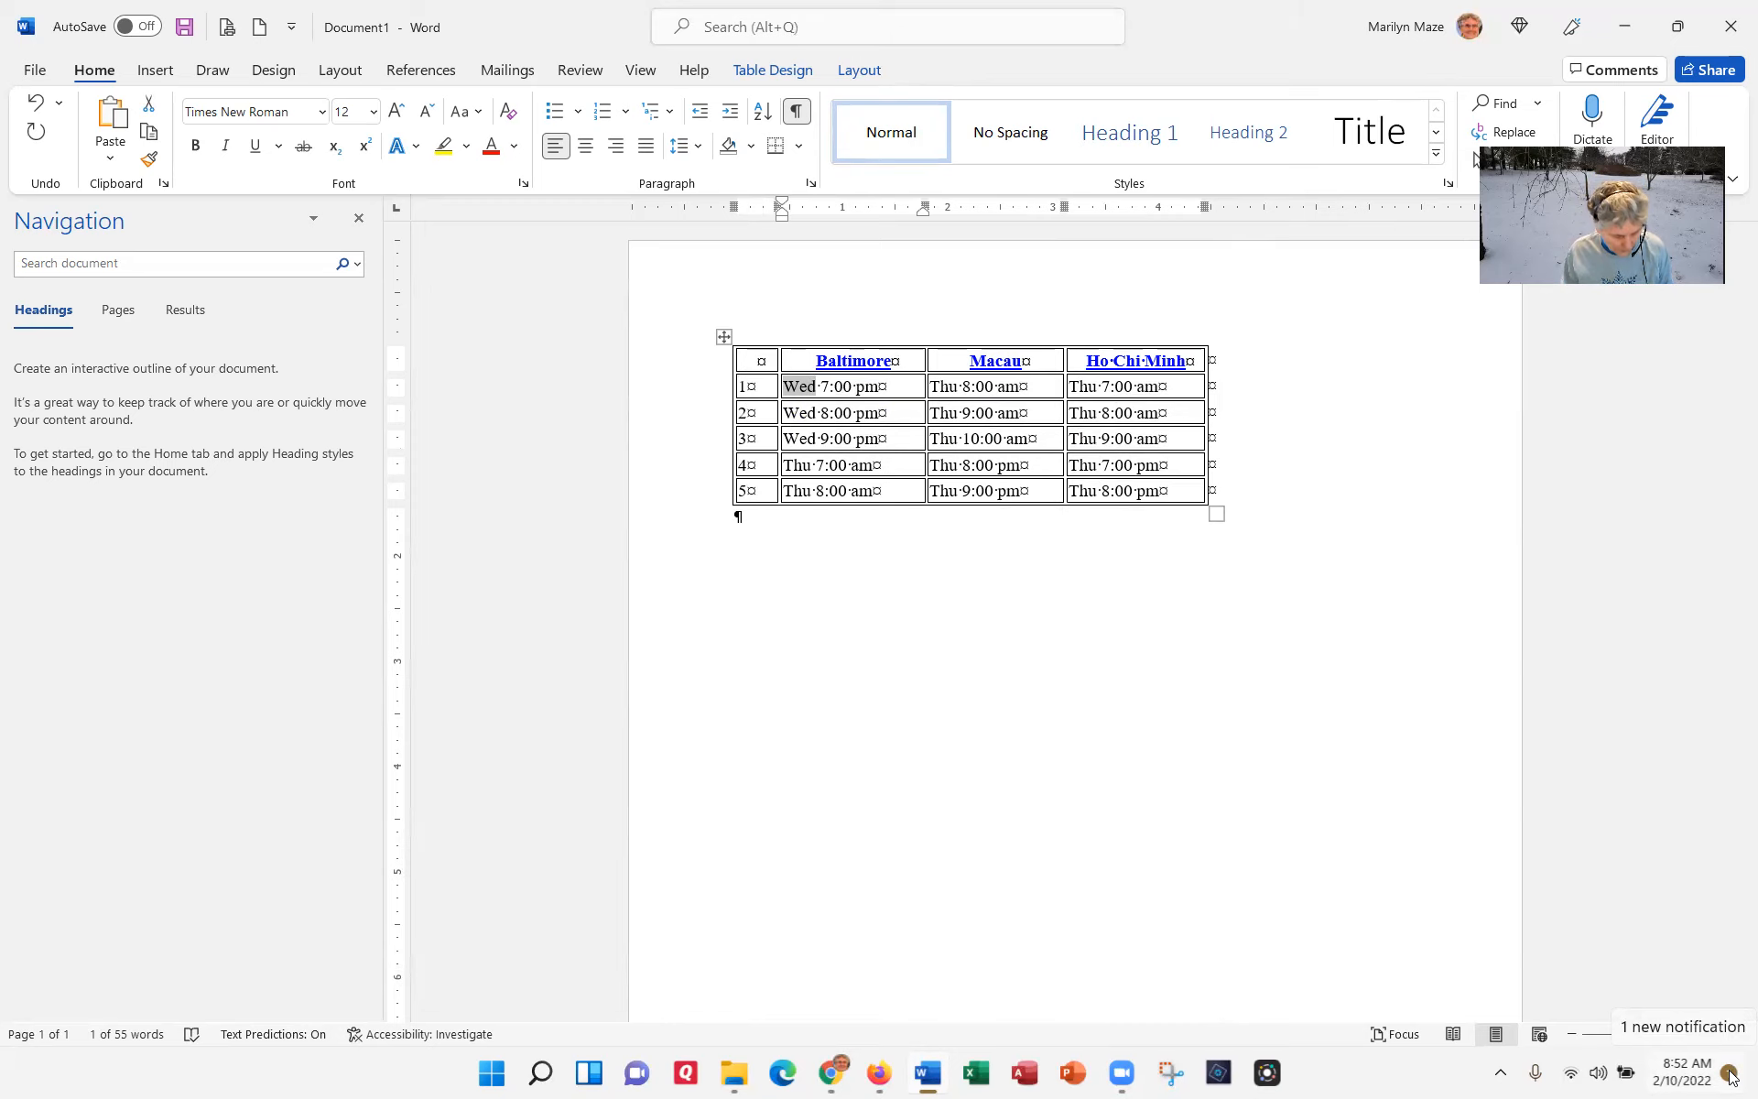
pyautogui.hotkey('ctrl', 'h')
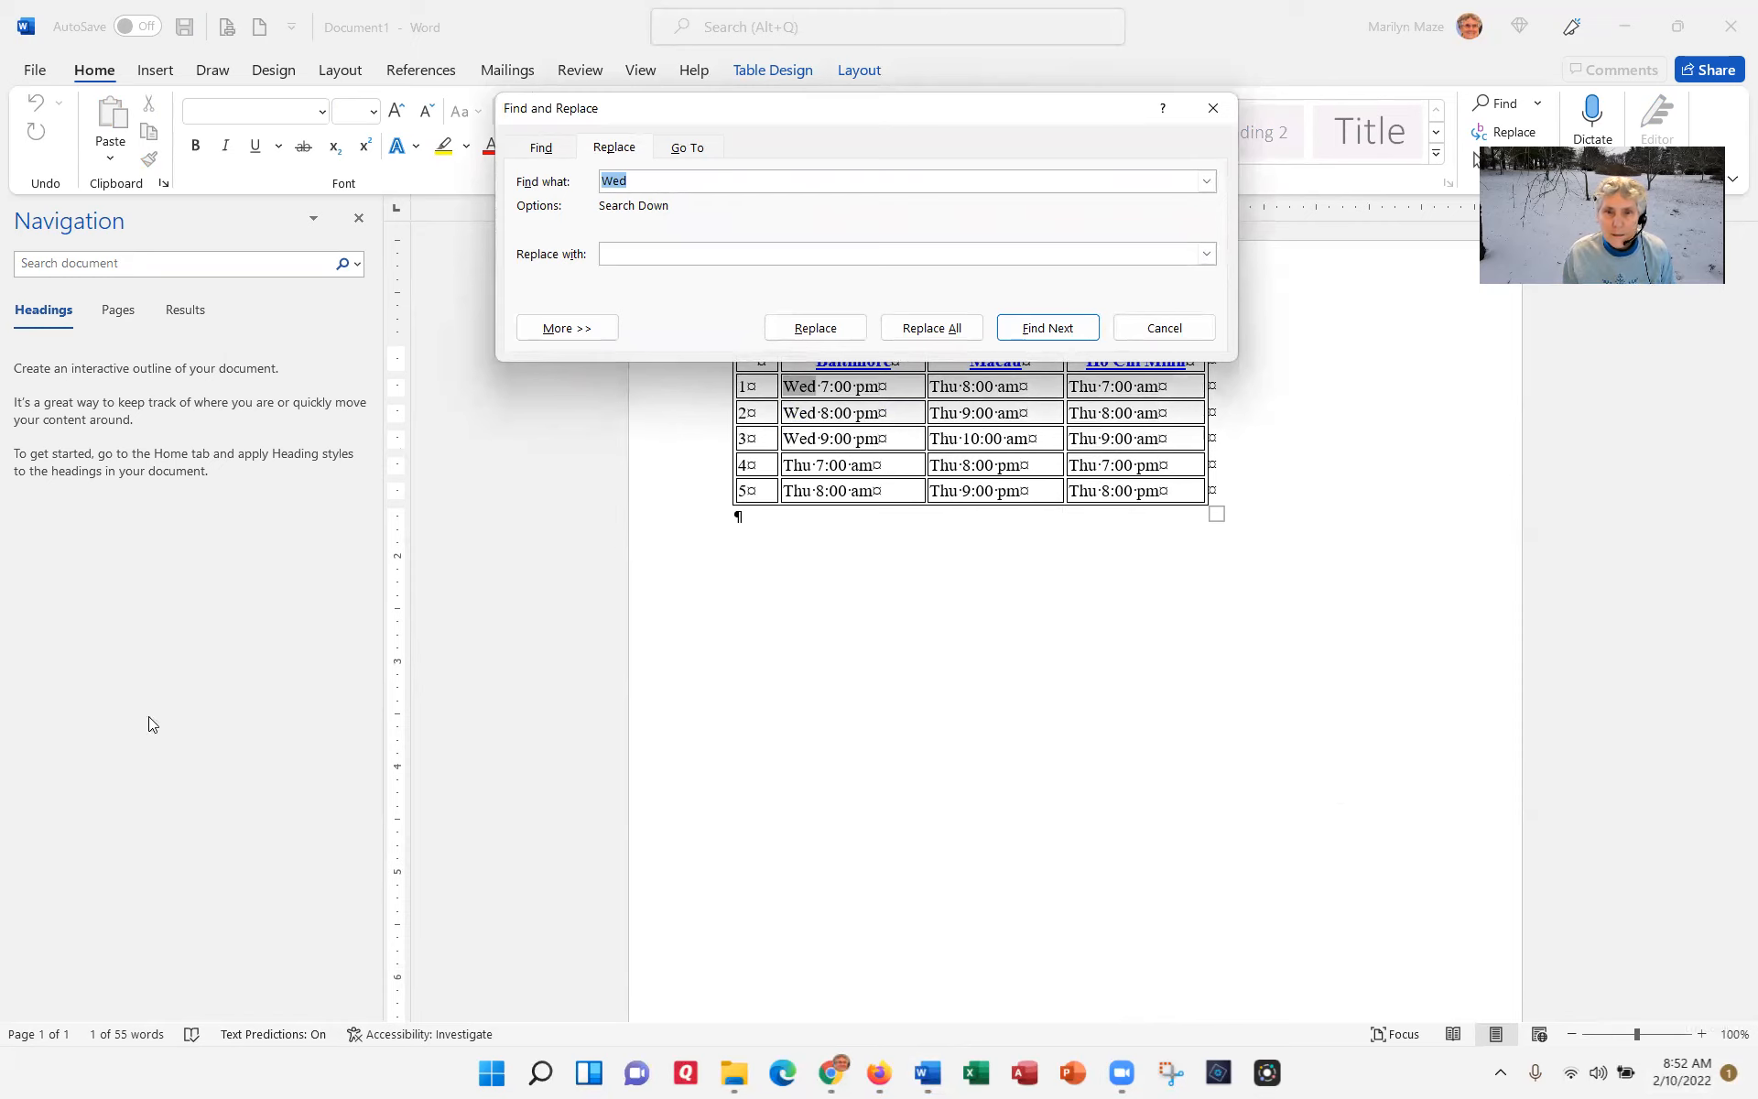
pyautogui.click(739, 254)
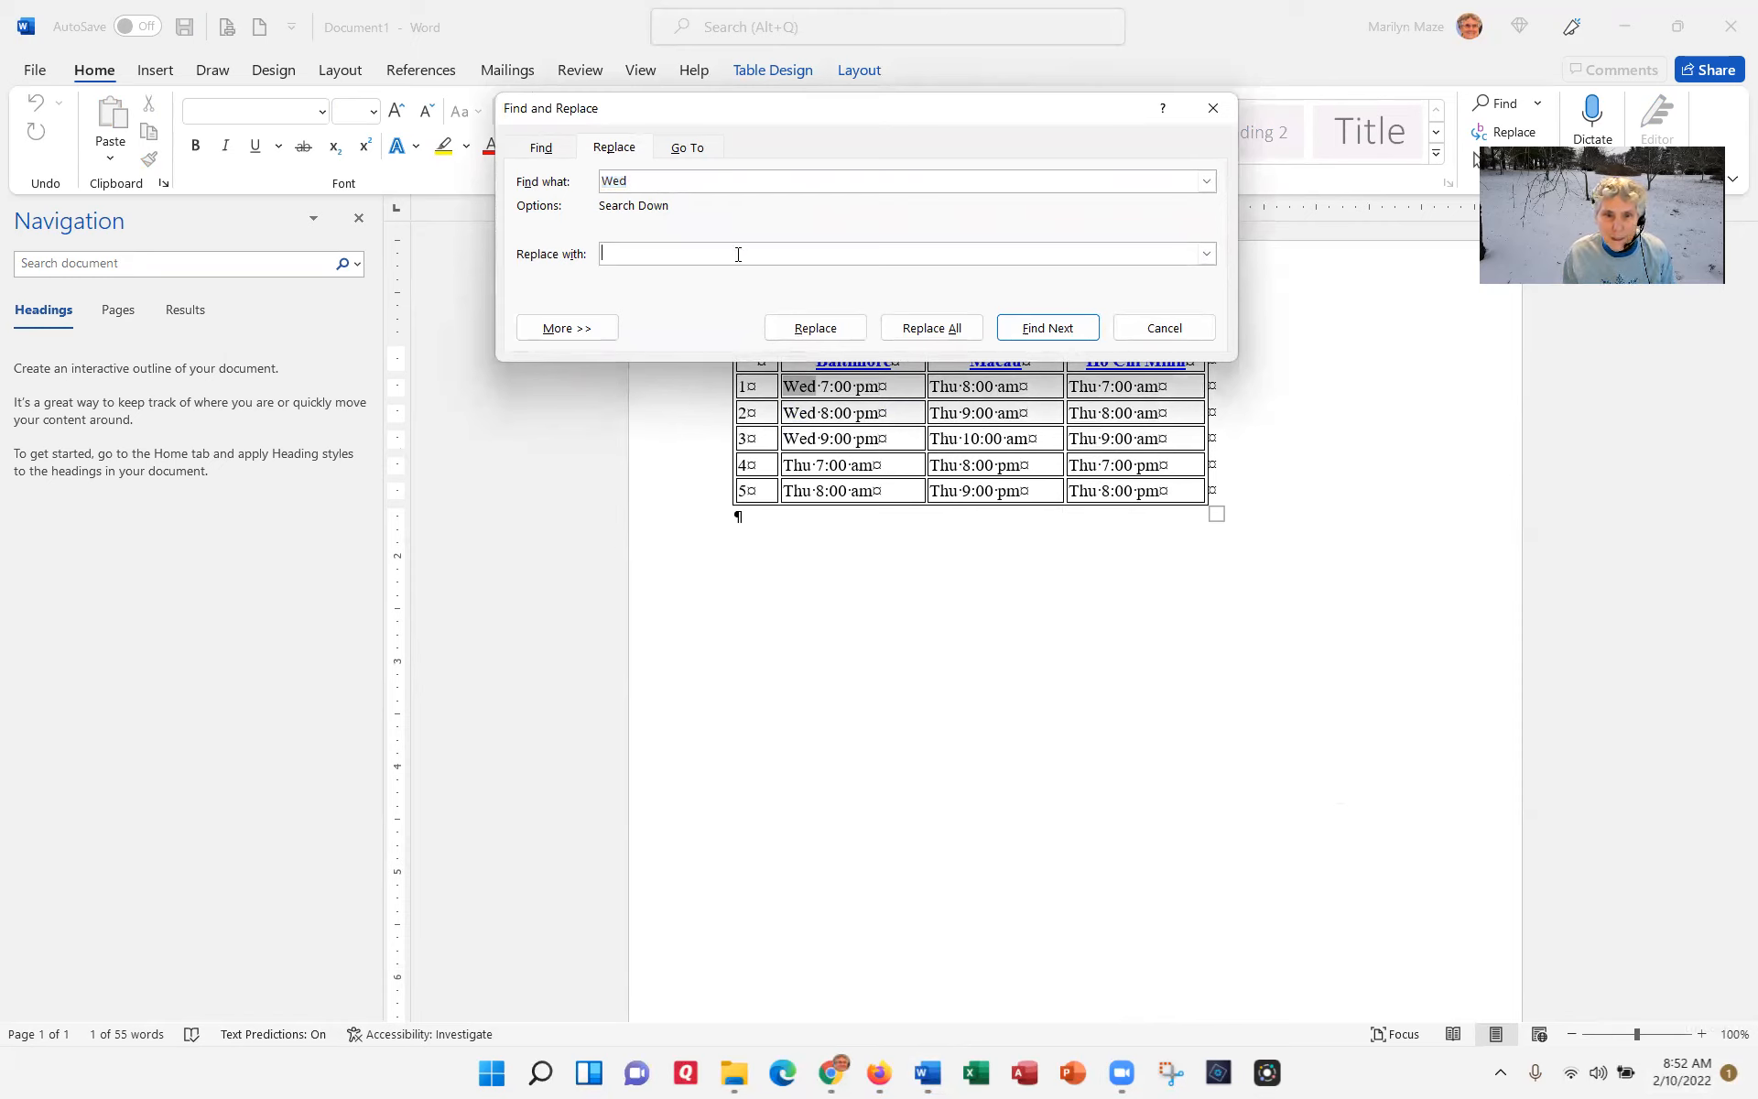
pyautogui.write('Day ')
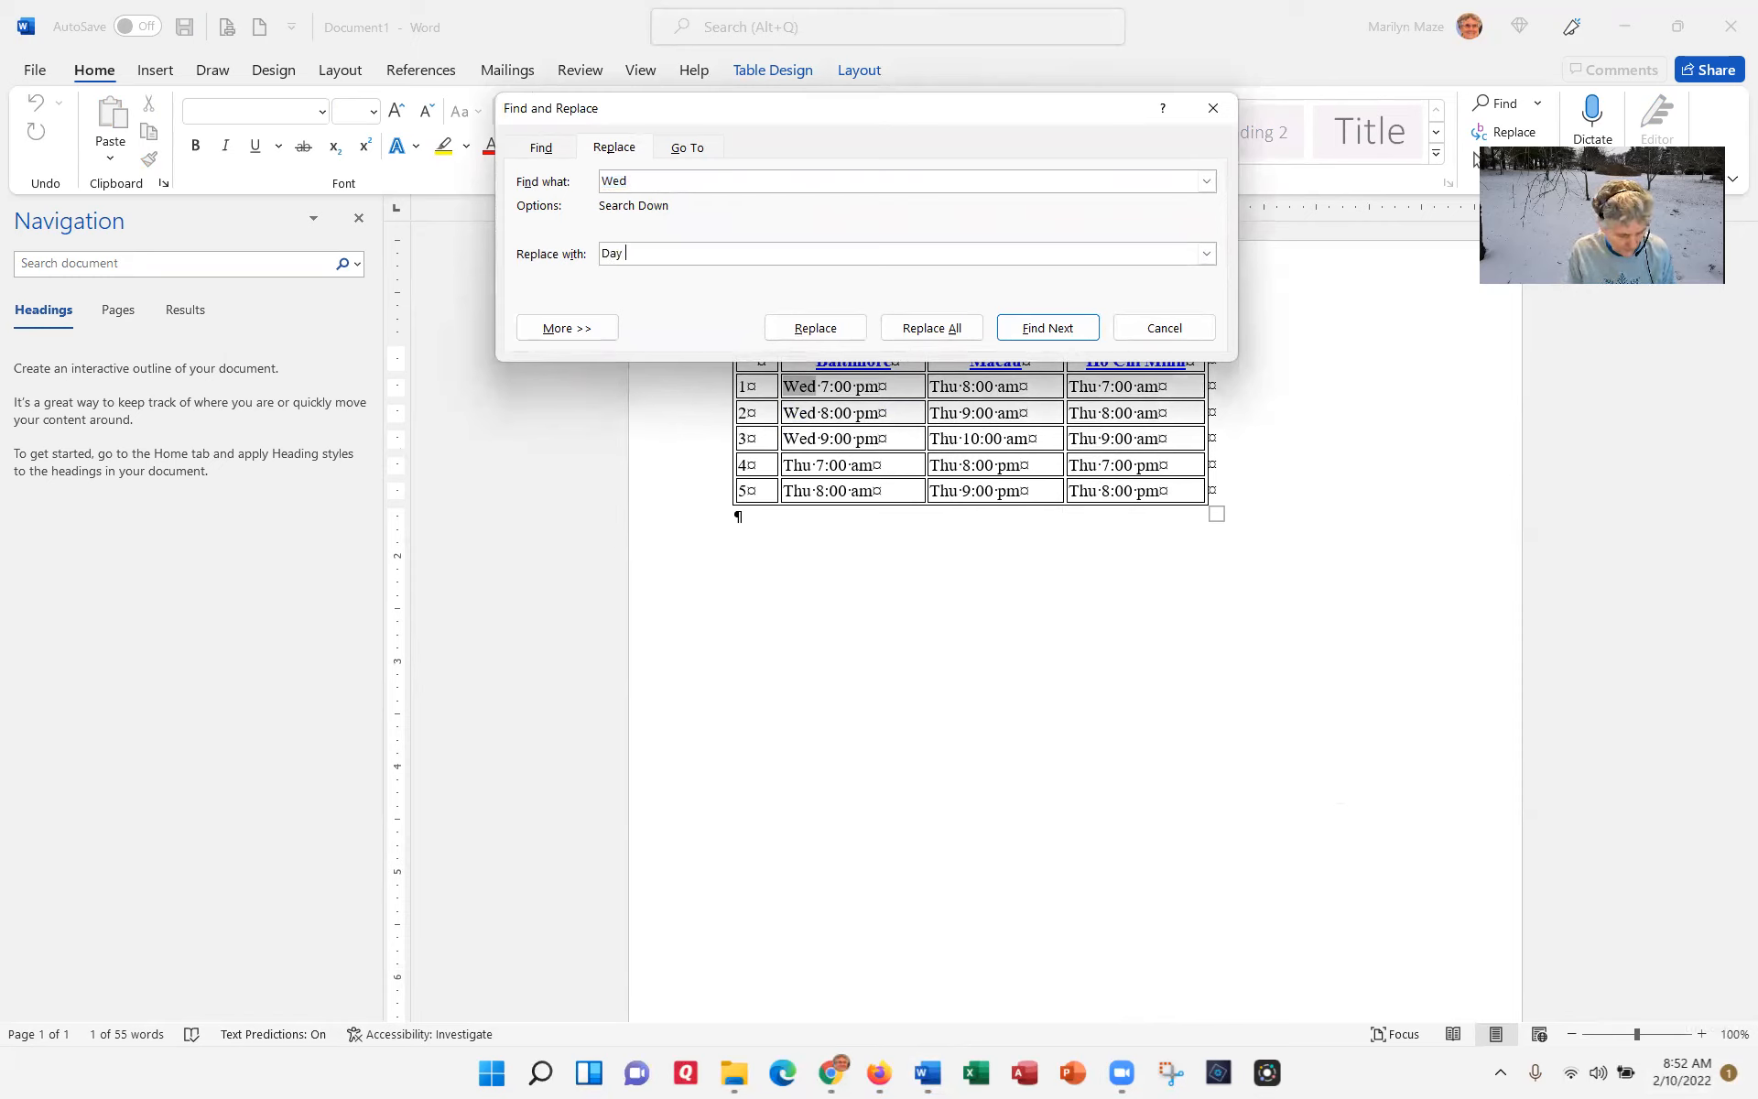
pyautogui.write('1,')
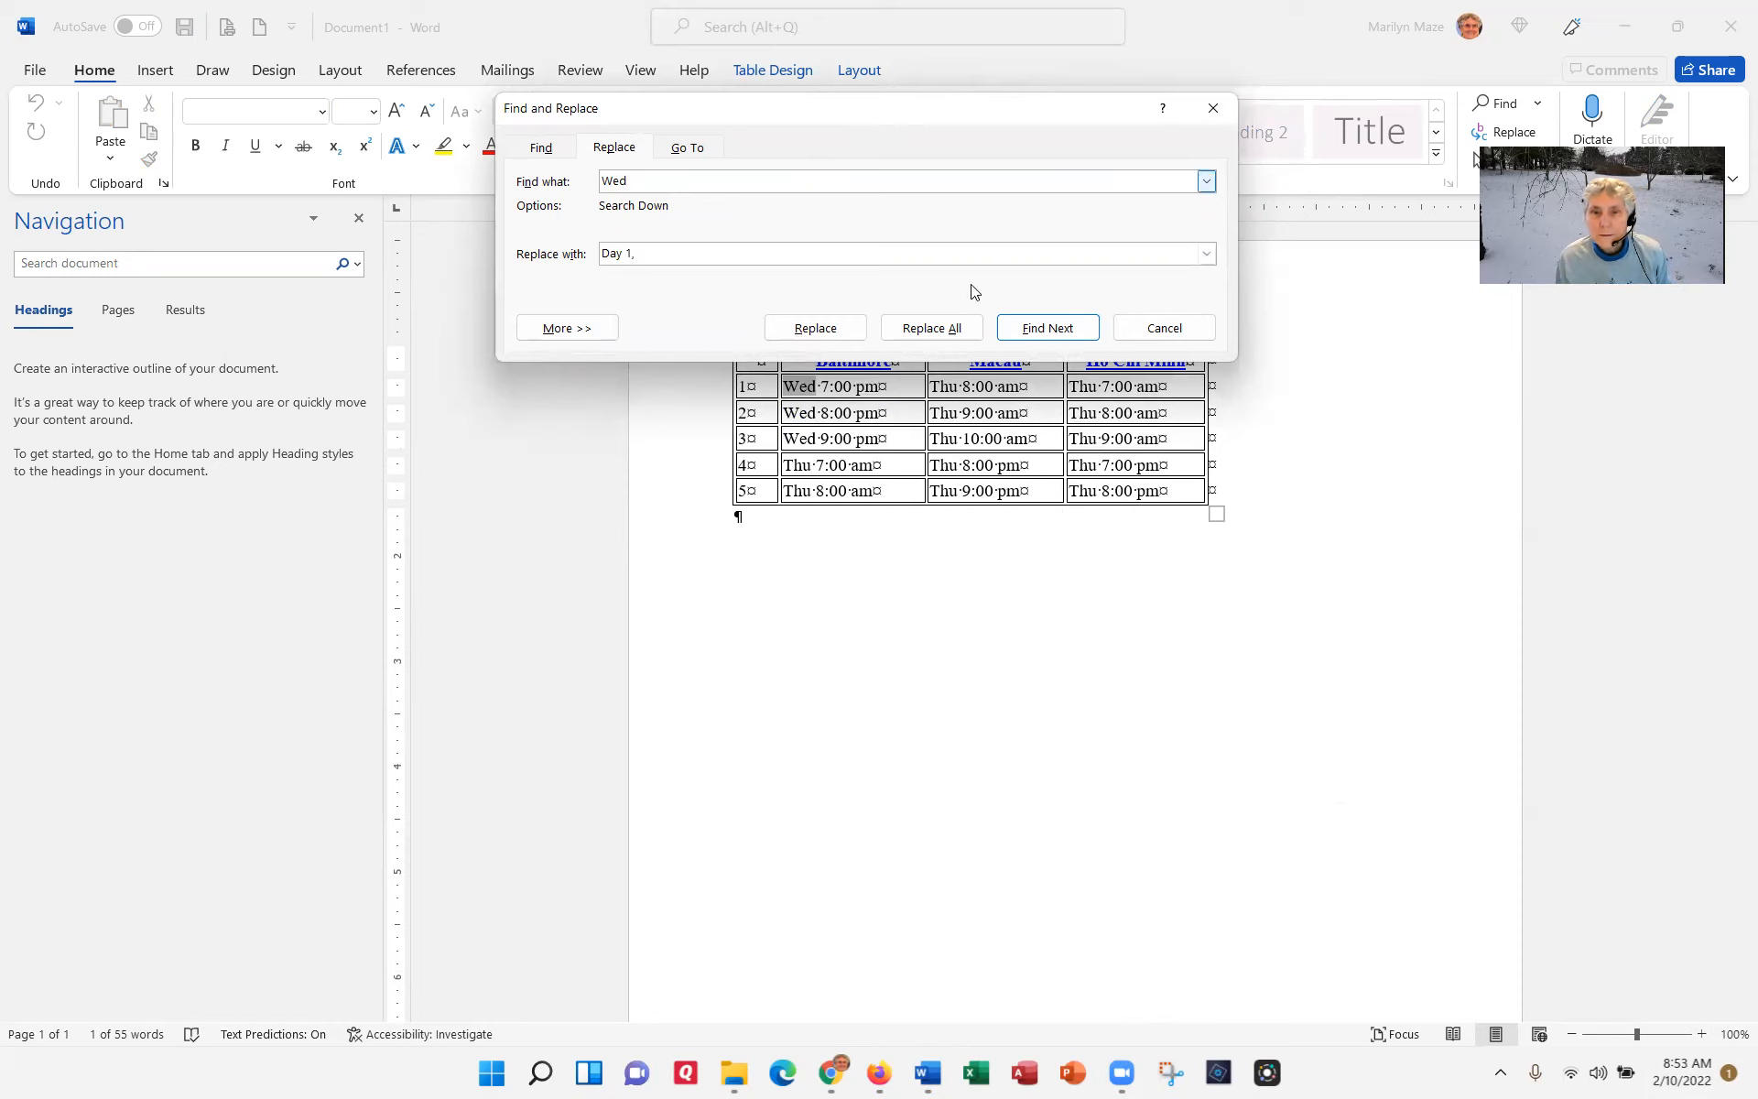
pyautogui.click(933, 329)
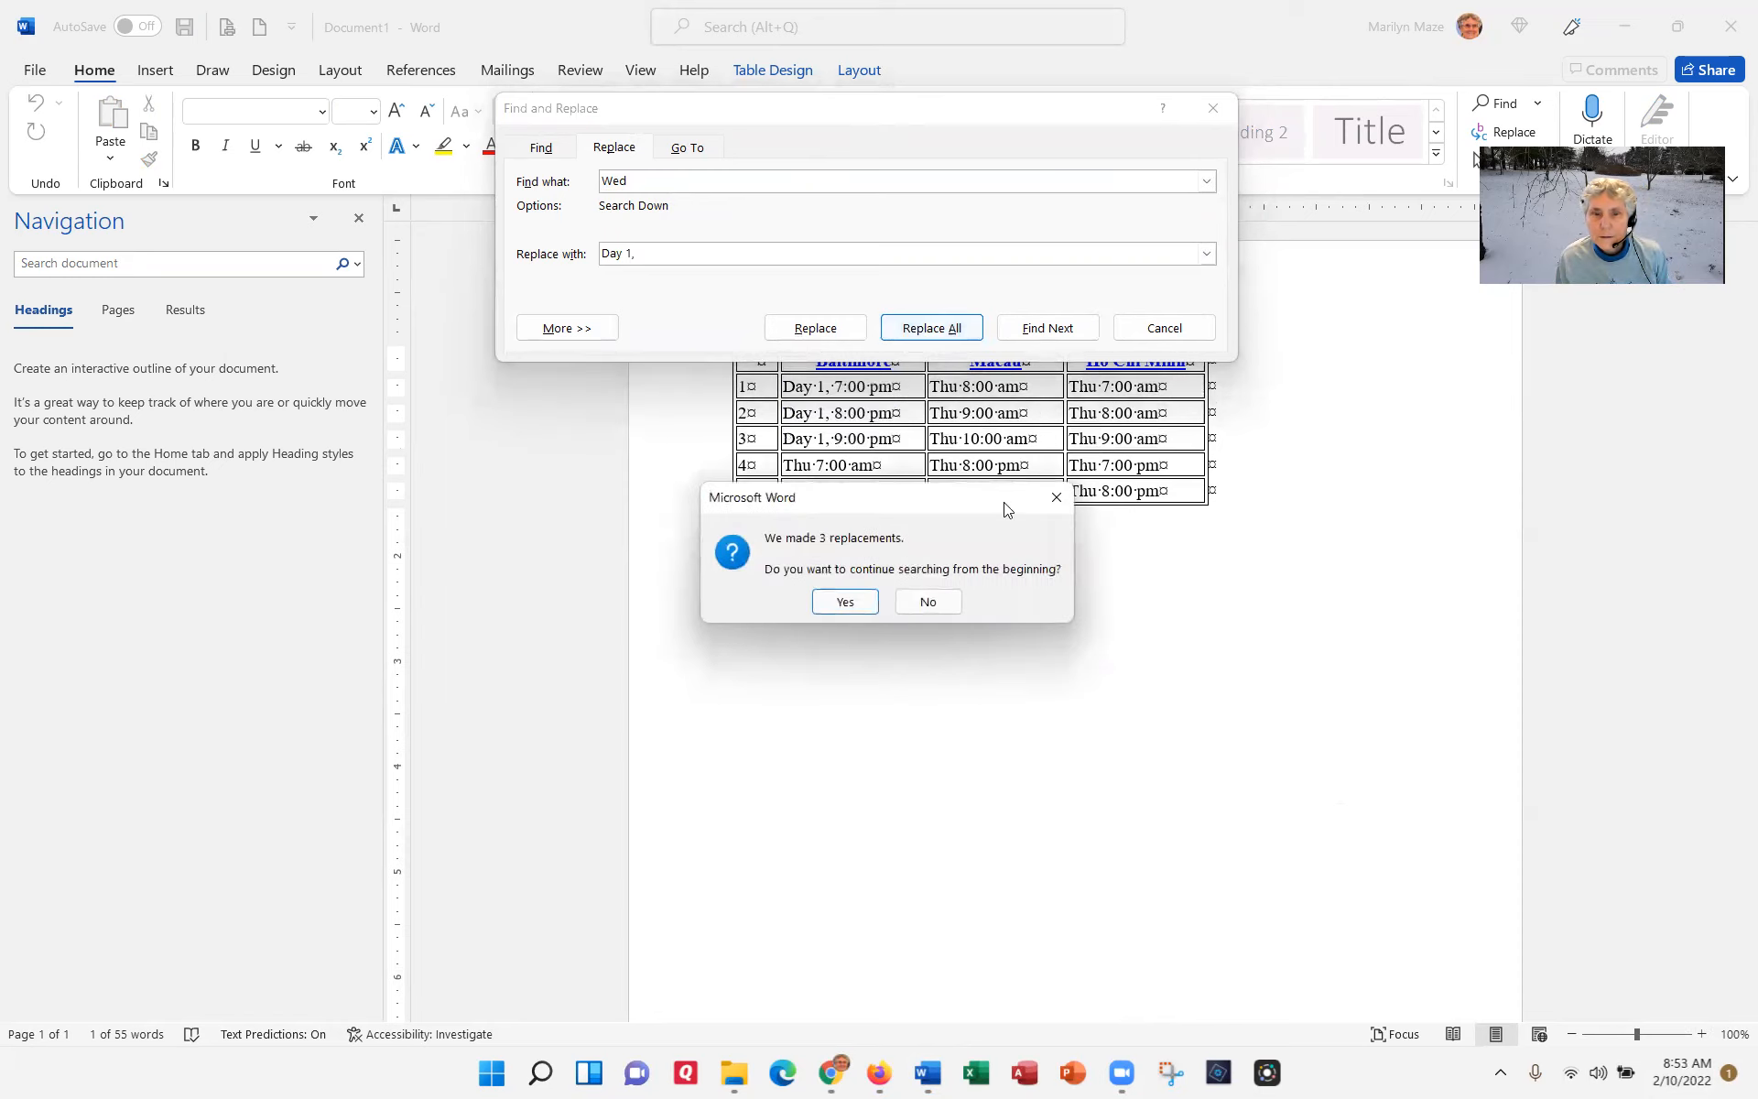
pyautogui.click(855, 603)
# Step: Replace every occurrence of Thu with "Day 2," and close the Find and Replace dialog
pyautogui.click(883, 596)
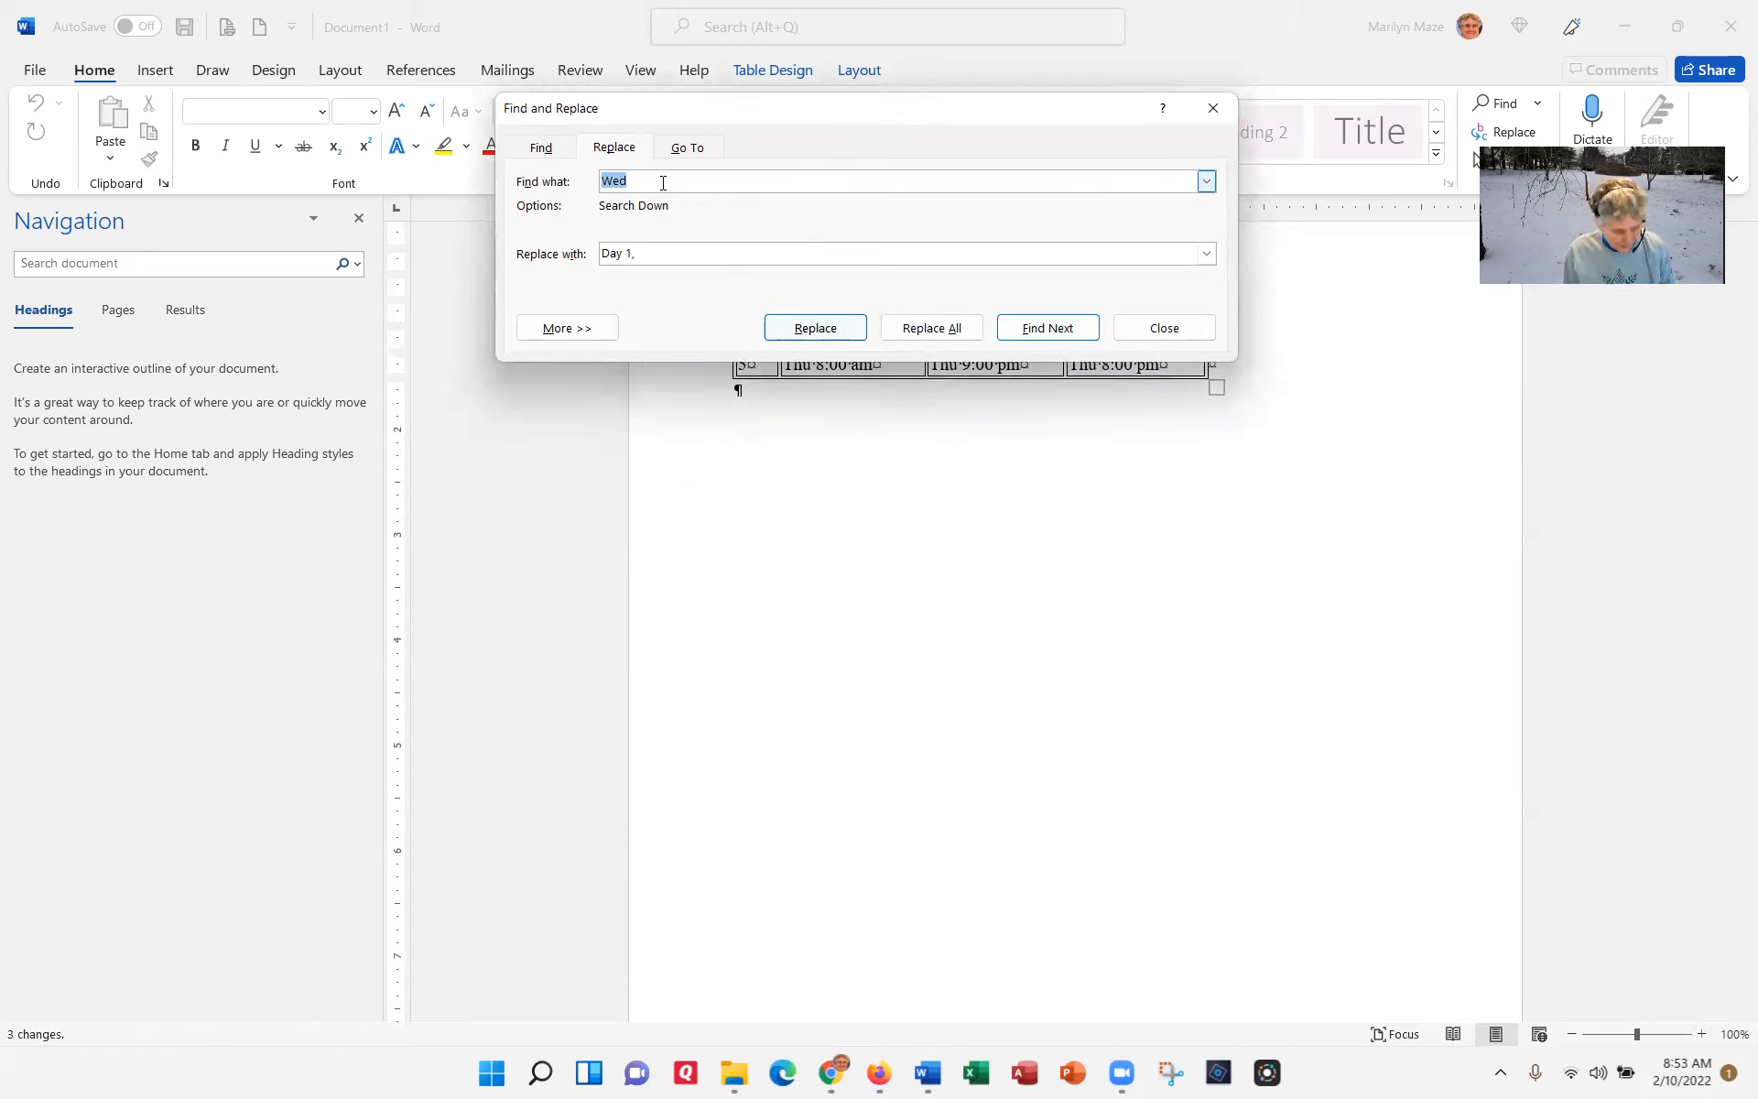
pyautogui.write('Thu')
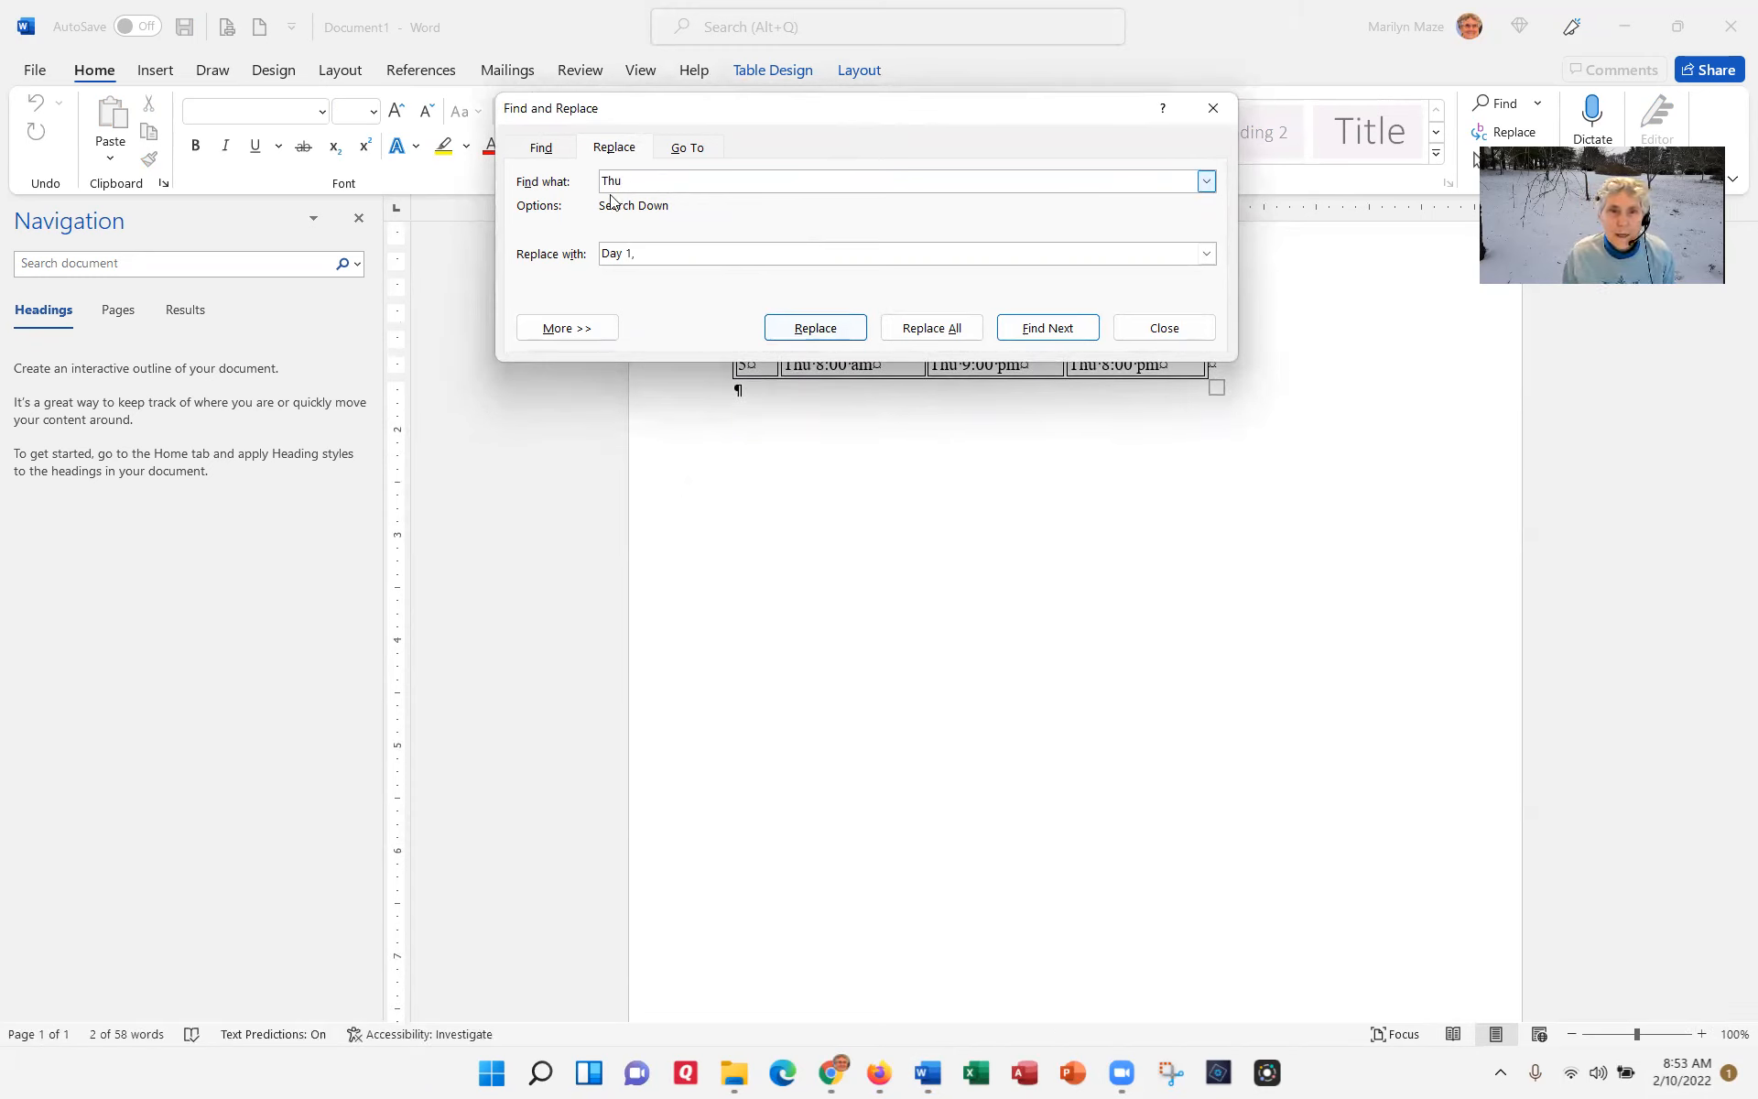
pyautogui.moveTo(647, 257); pyautogui.dragTo(559, 256)
pyautogui.write('Day2')
pyautogui.press('BackSpace')
pyautogui.write('2')
pyautogui.click(932, 327)
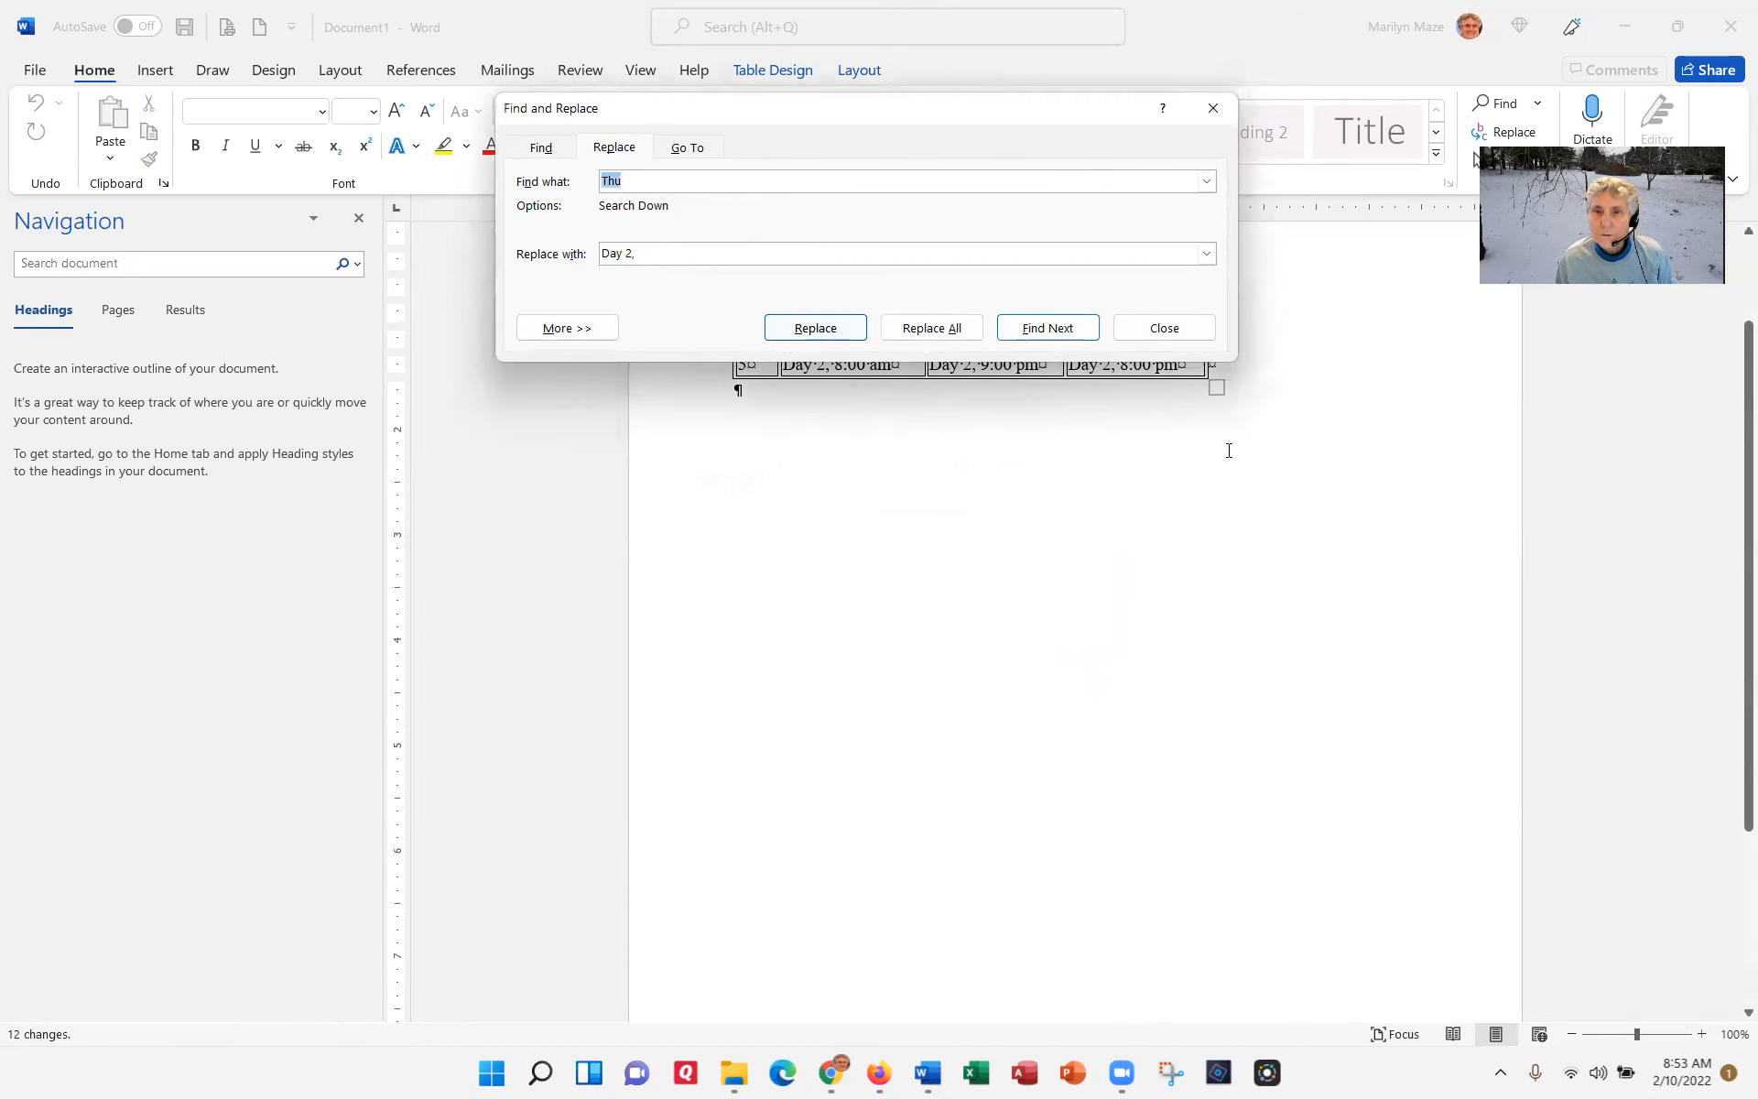
pyautogui.click(1162, 330)
pyautogui.scroll(2, 1258, 412)
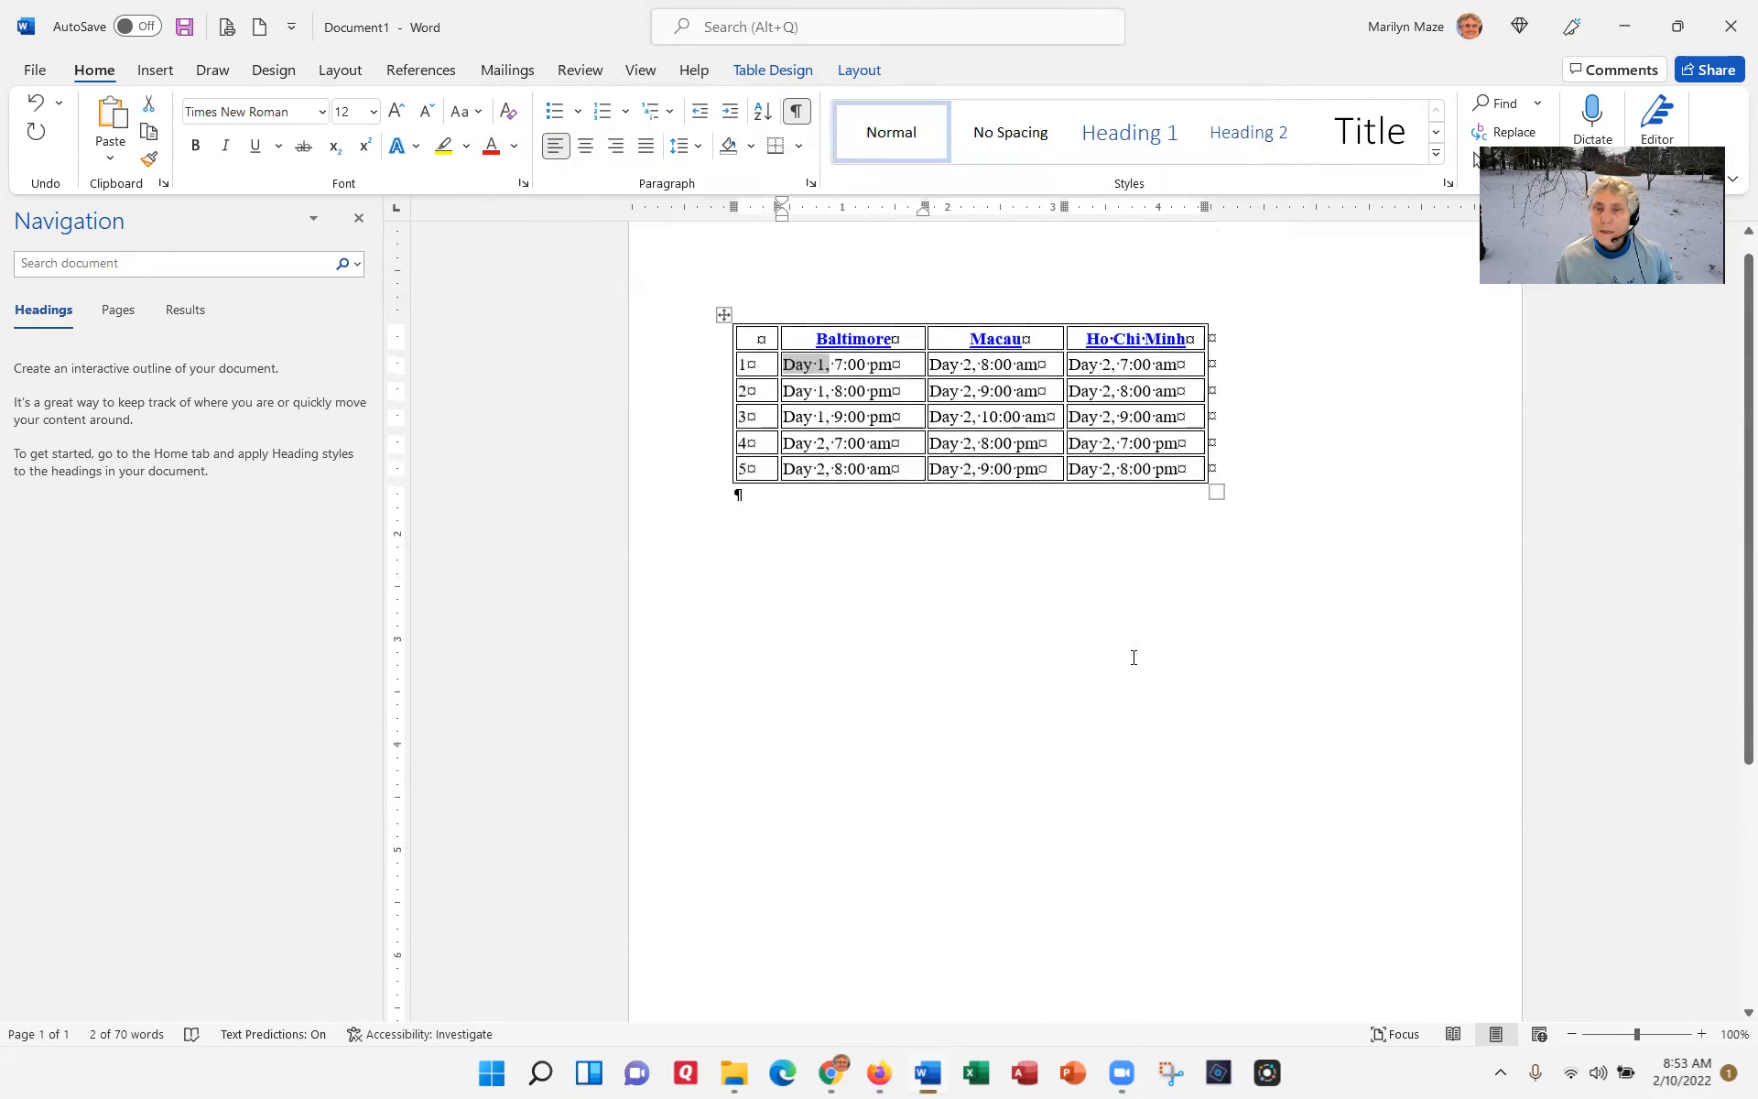
# Step: Select the entire table
pyautogui.click(795, 368)
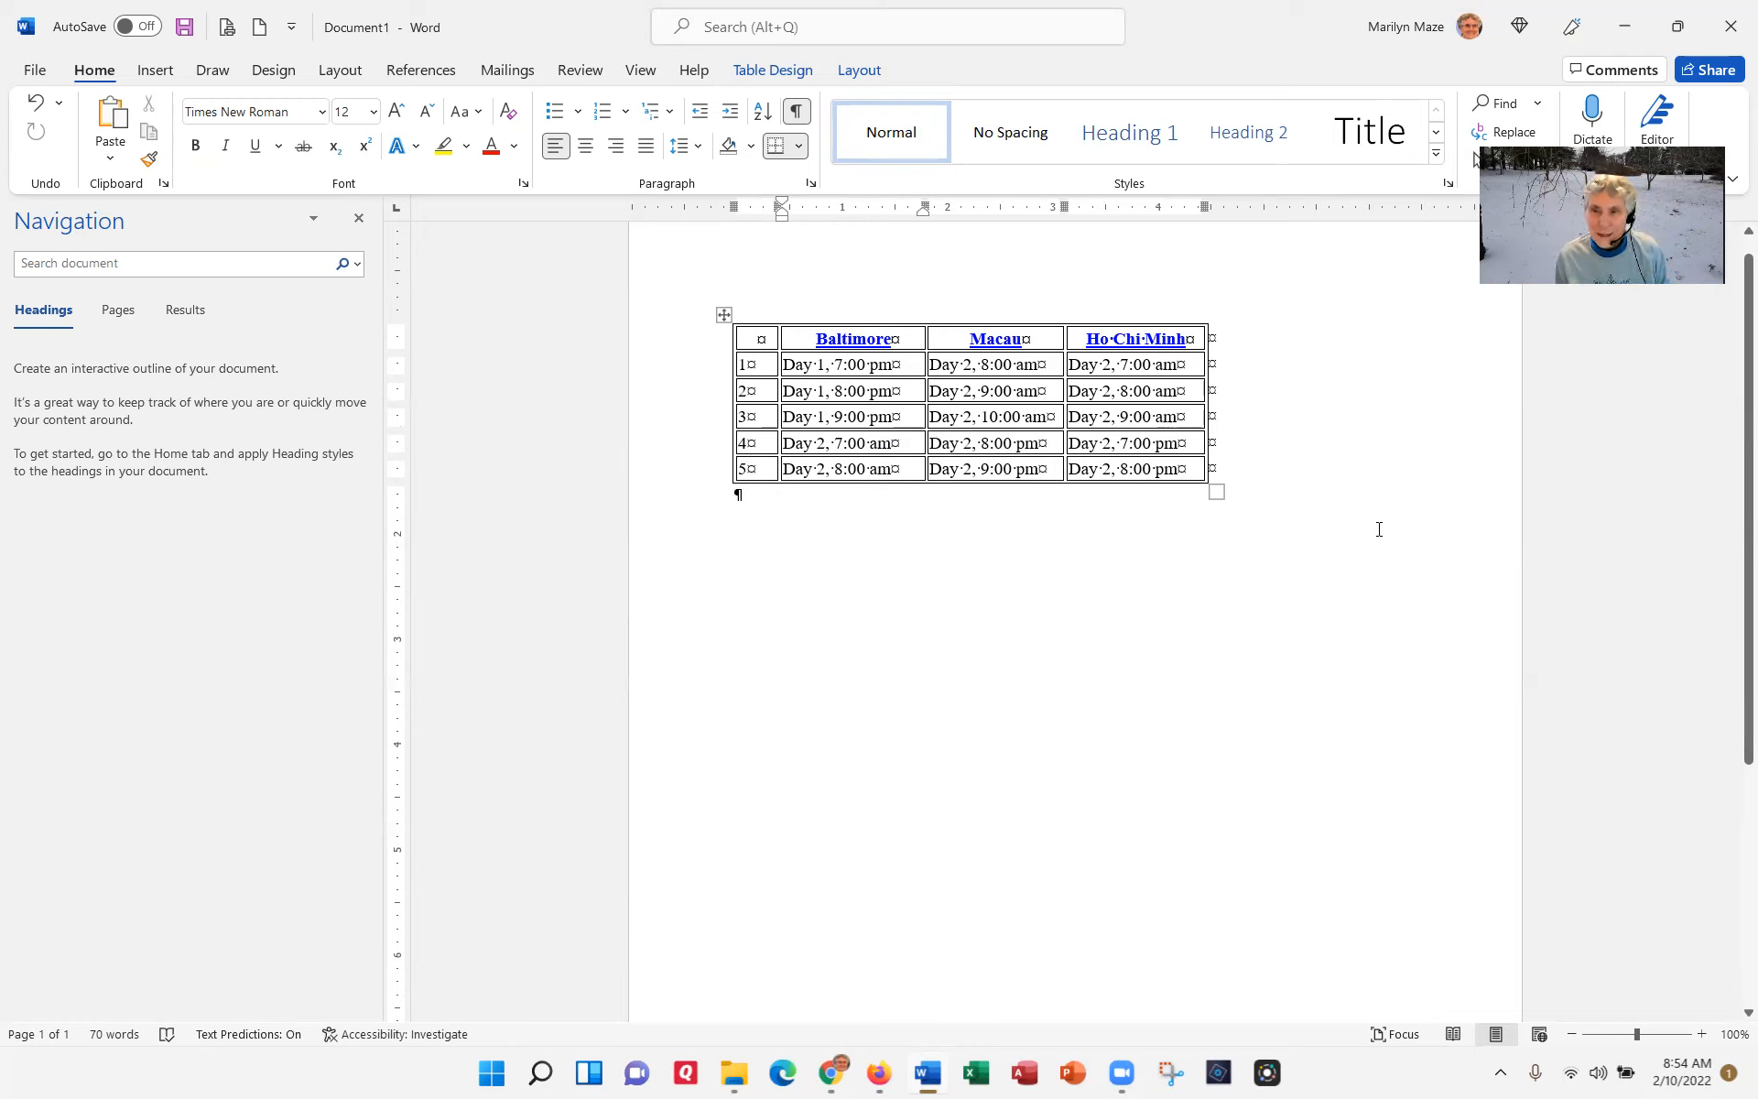
pyautogui.click(674, 328)
pyautogui.moveTo(674, 327); pyautogui.dragTo(706, 467)
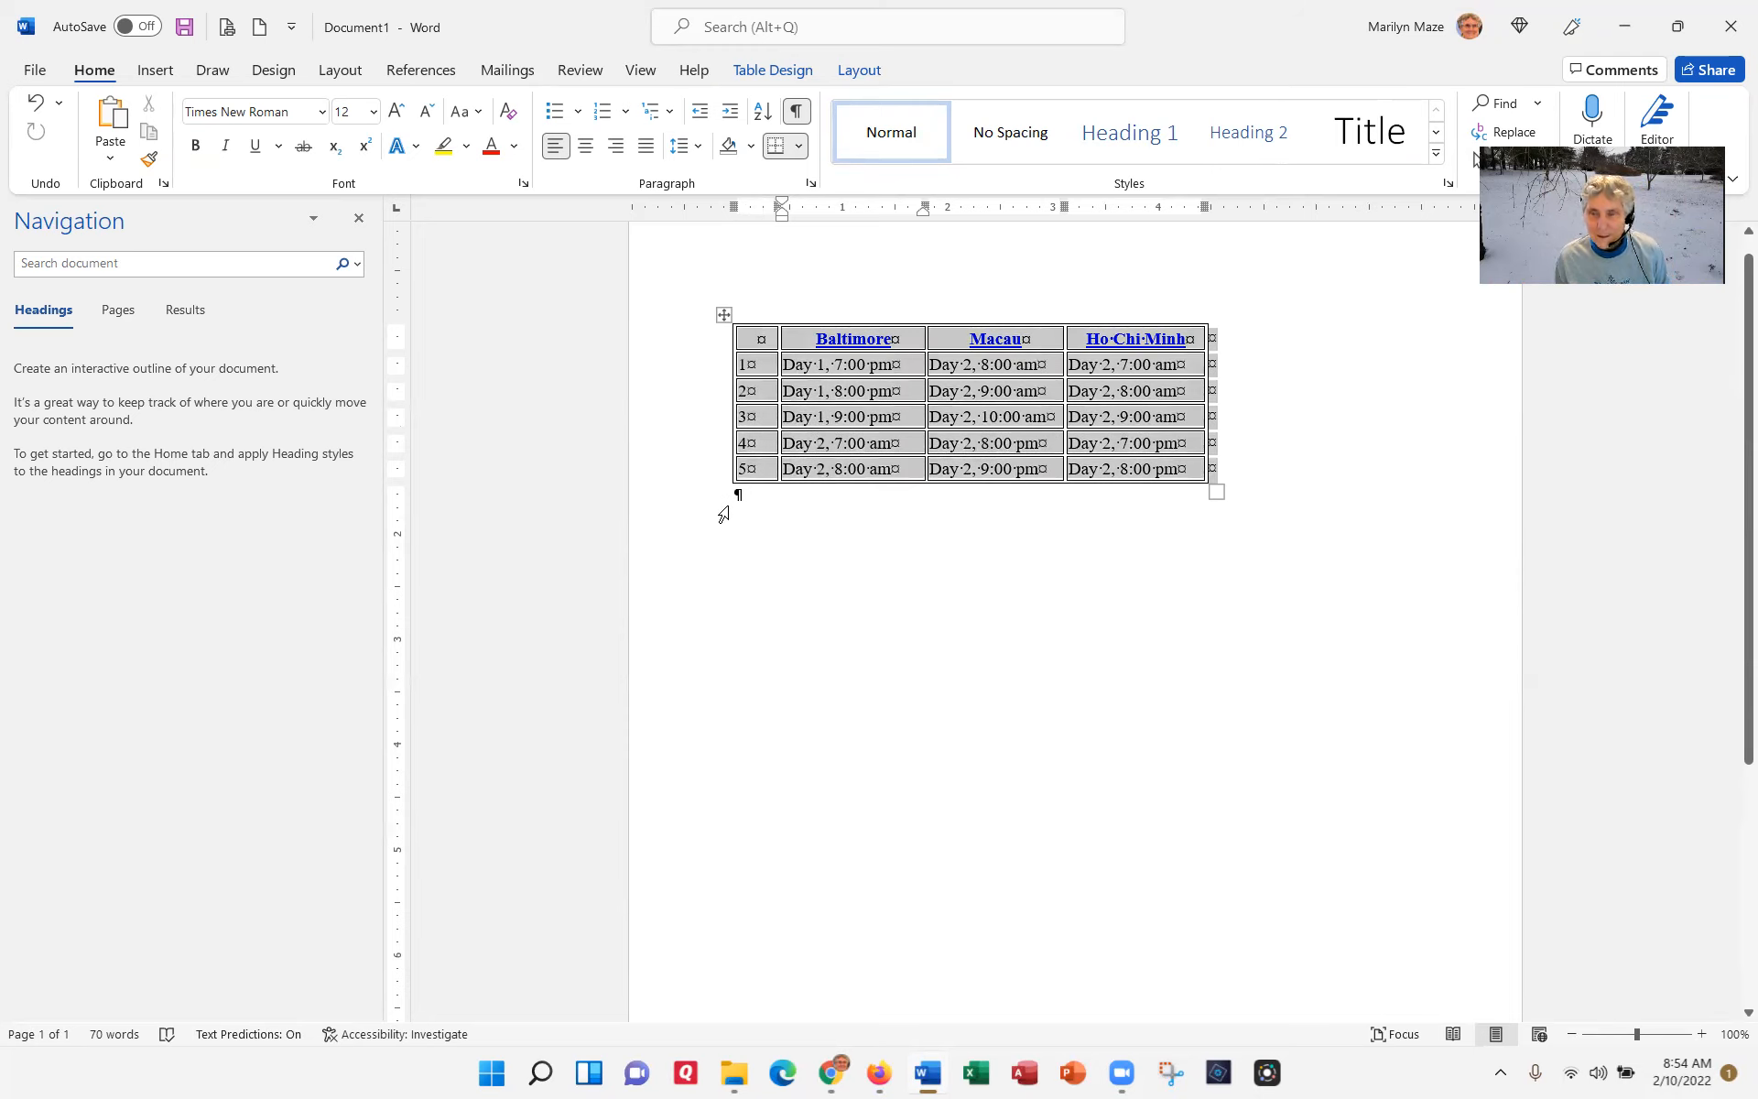